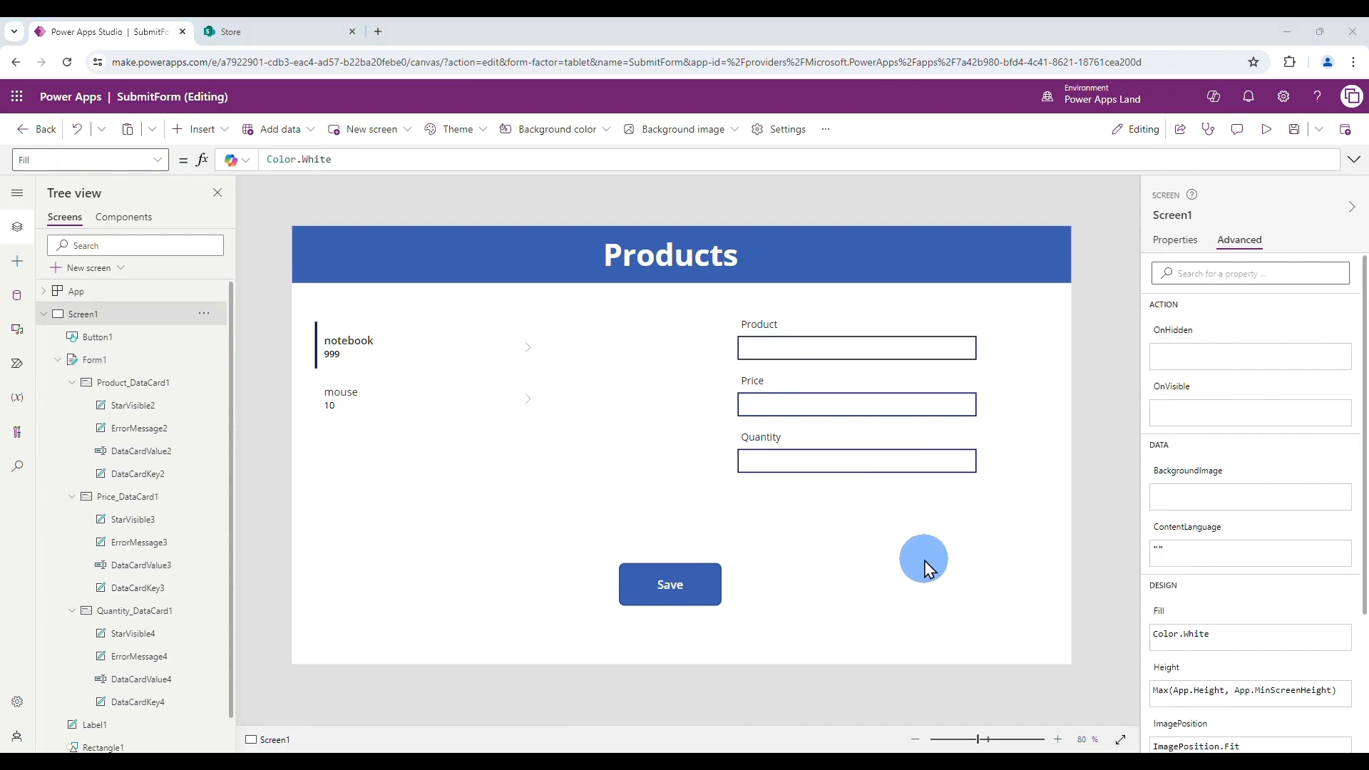
- Leave the finished SubmitForm app in Studio and go to the Power Apps Create your app page
click(904, 482)
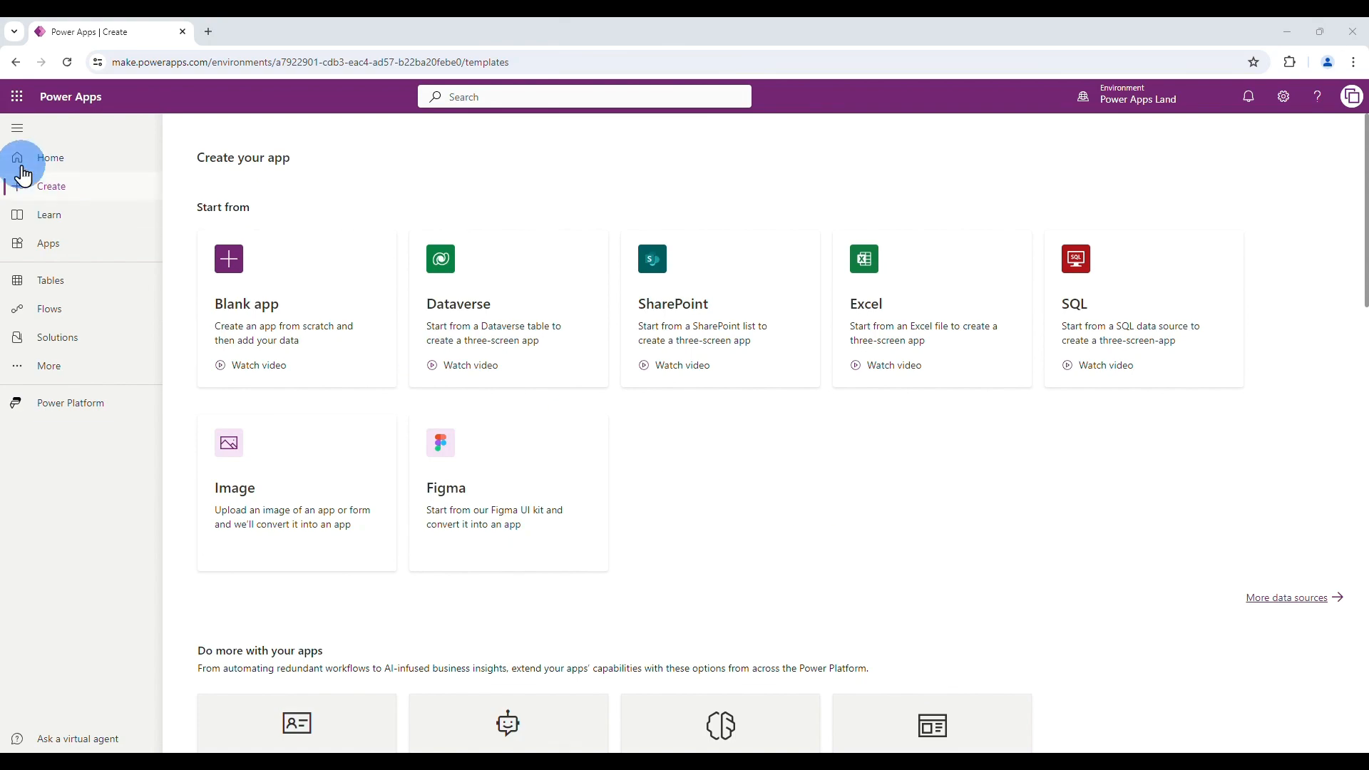
- Open SharePoint from the Microsoft 365 app launcher and go to the Store site
click(17, 96)
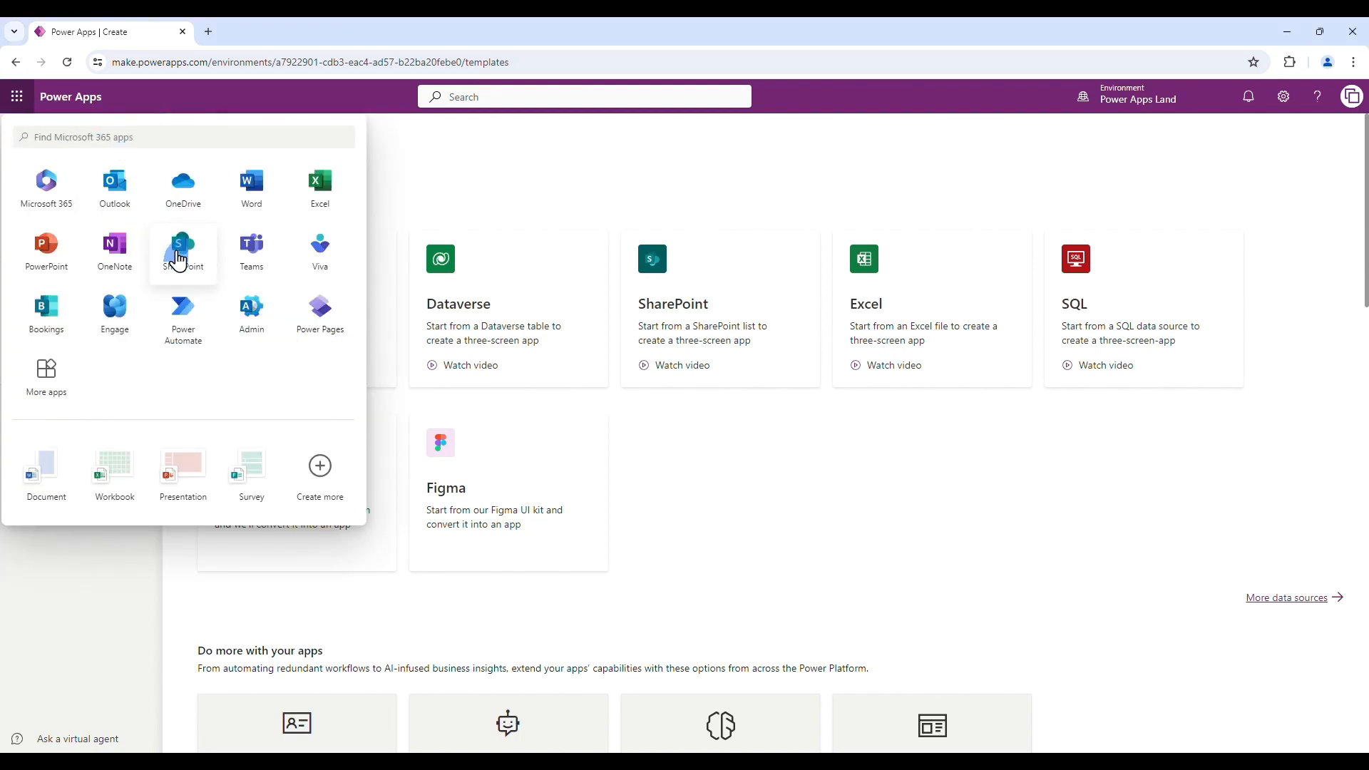
click(183, 249)
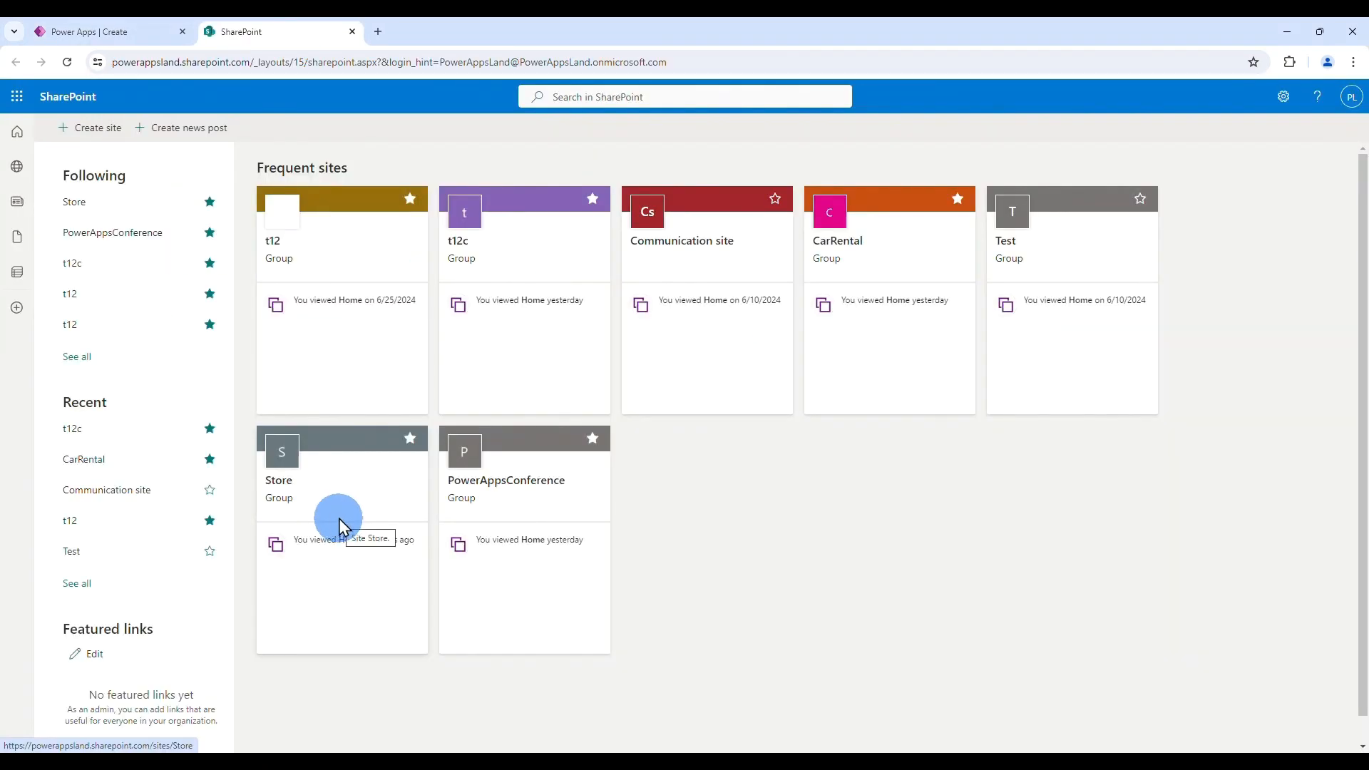
click(337, 503)
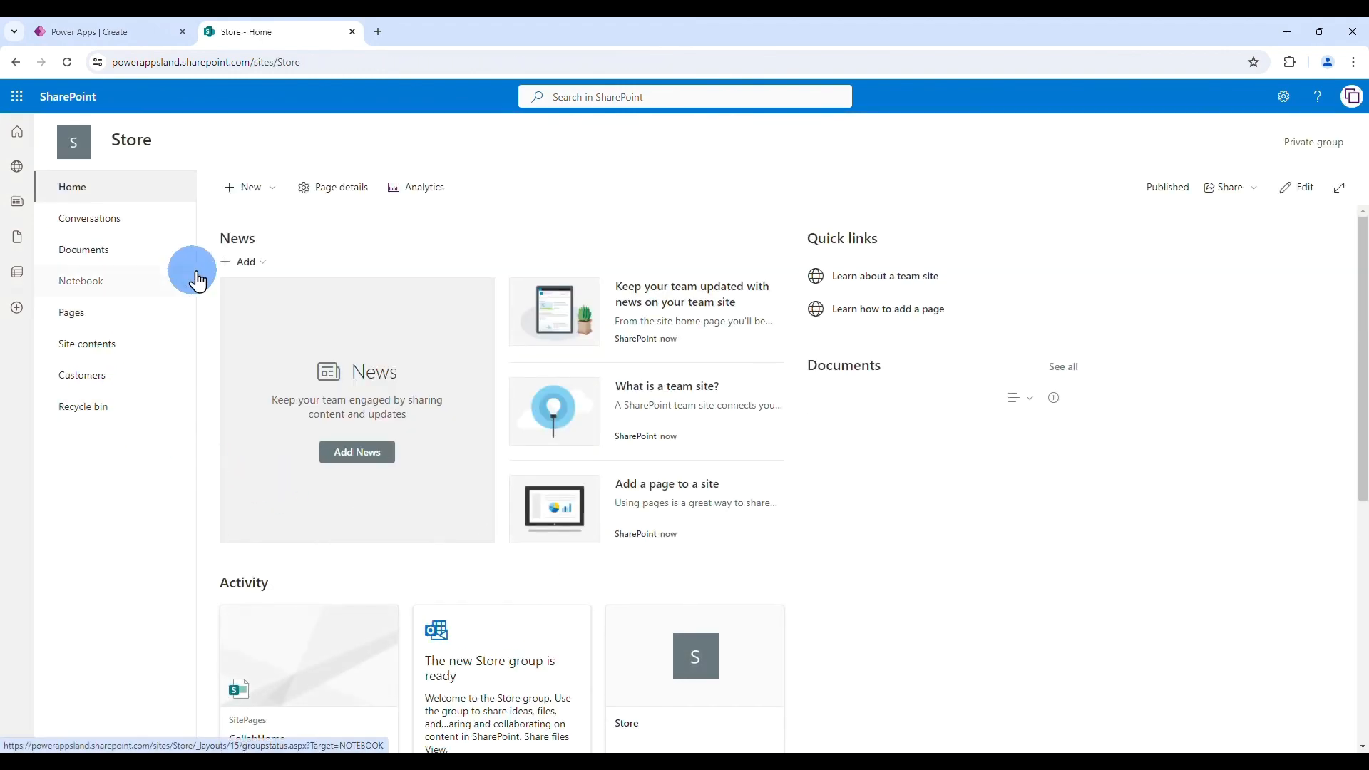
- Create a new list named Products on the Store site
click(270, 191)
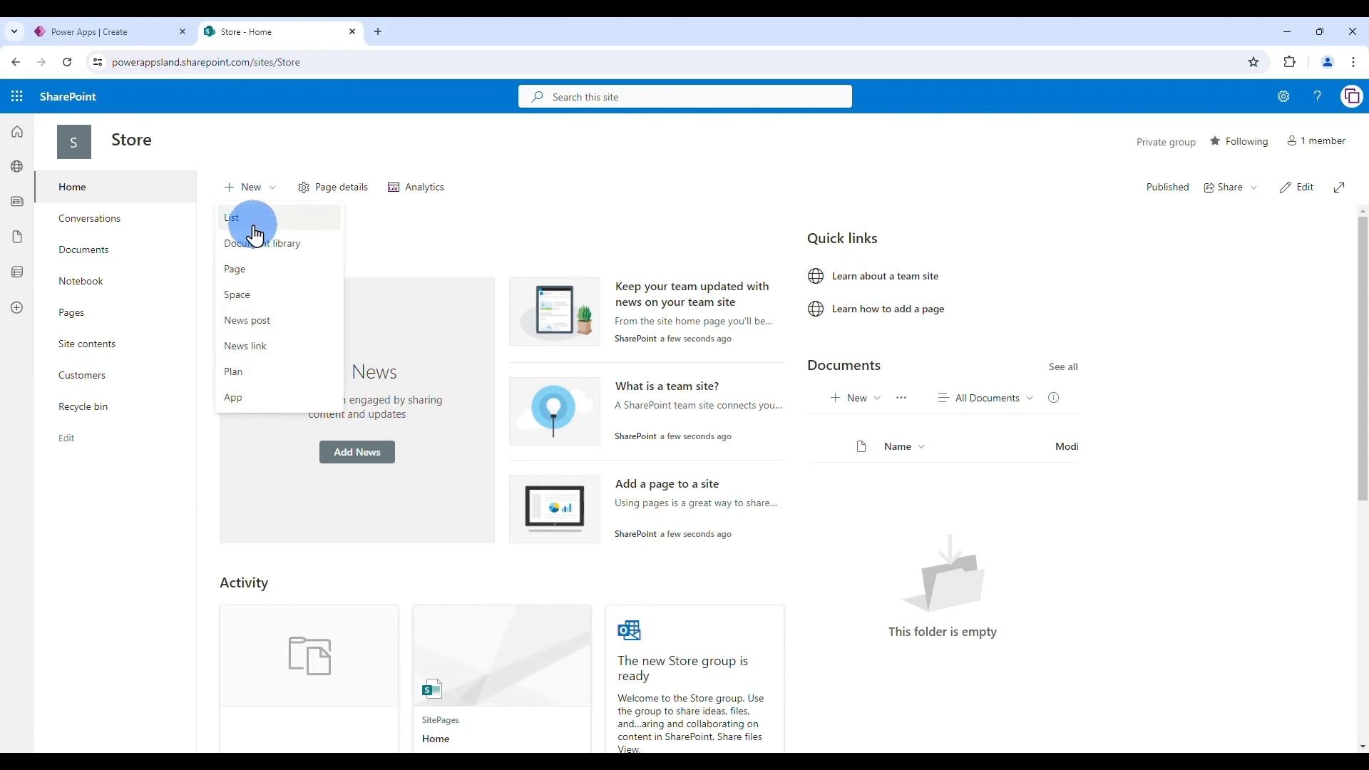
click(251, 213)
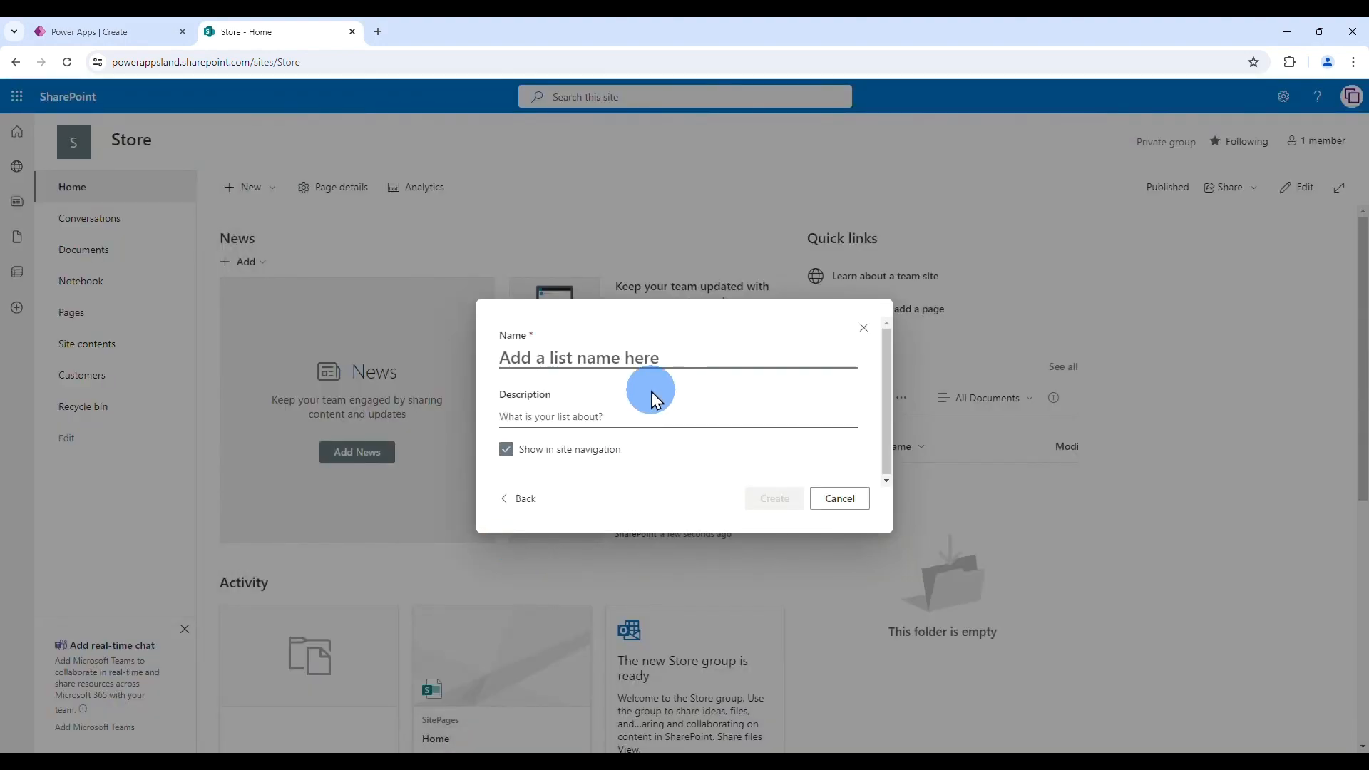
text(Prod)
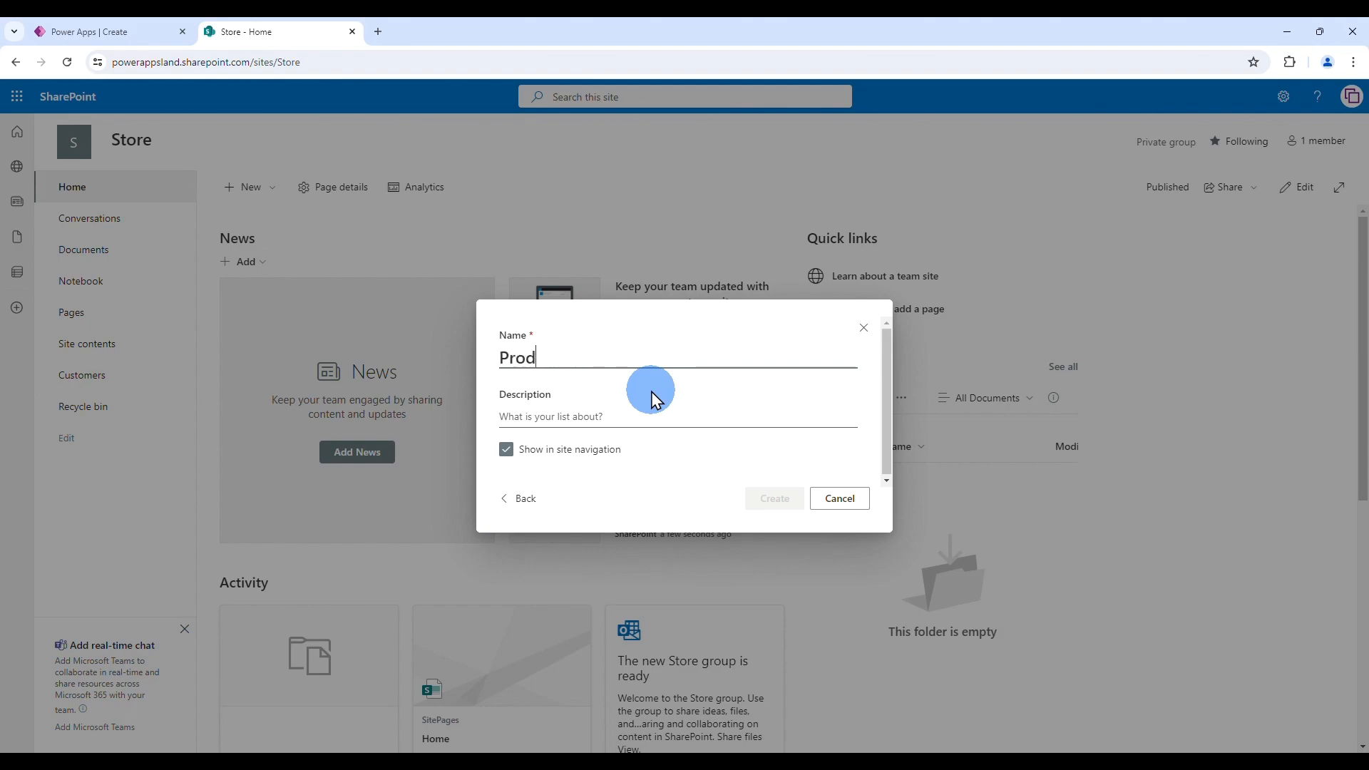
text(ucts)
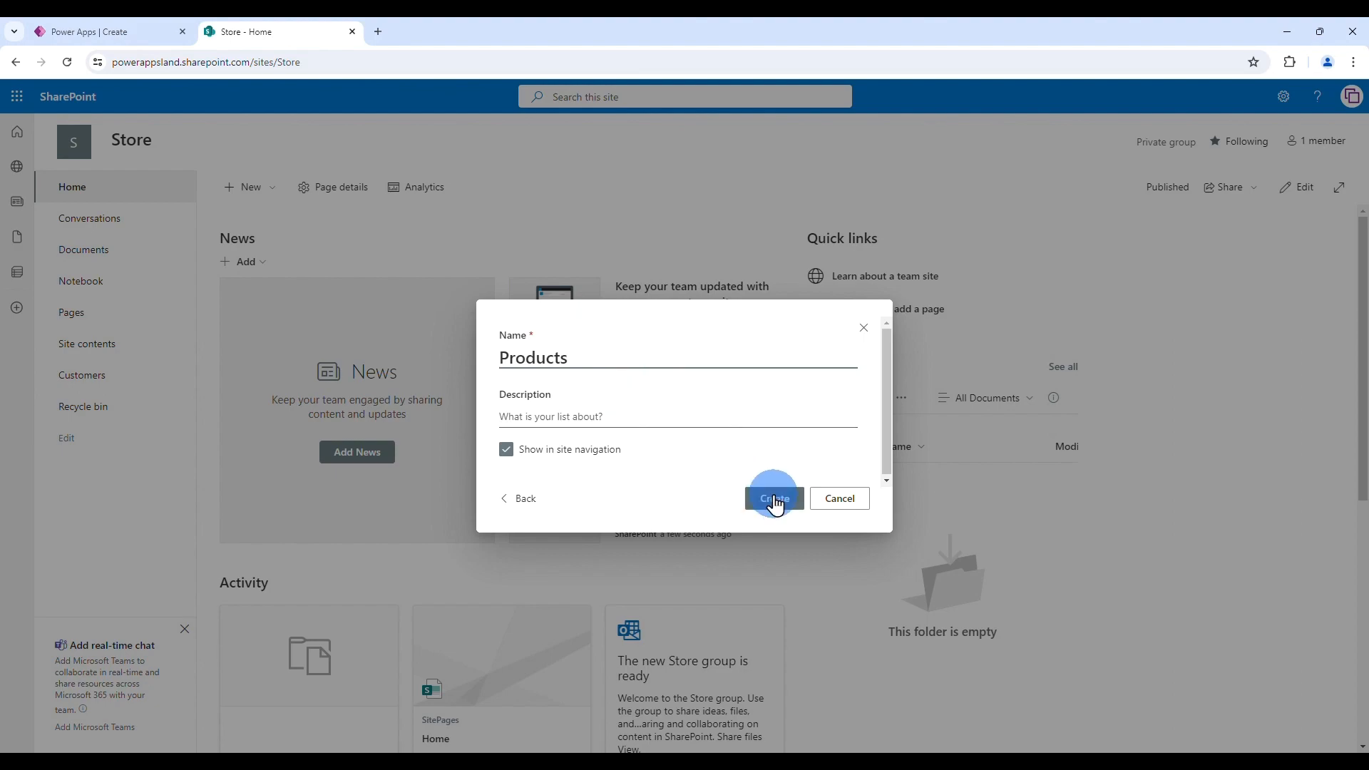
click(773, 498)
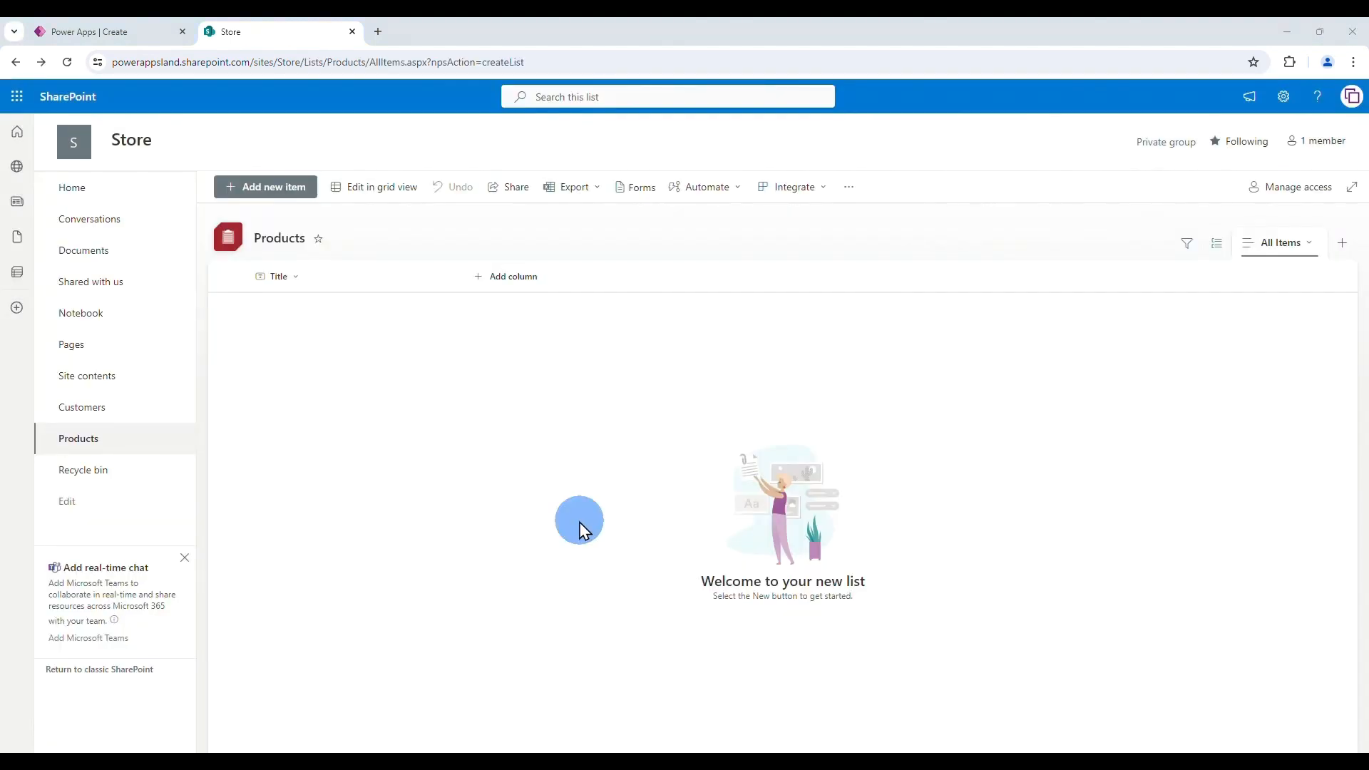
- Add a single line of text column named Product to the list
click(514, 280)
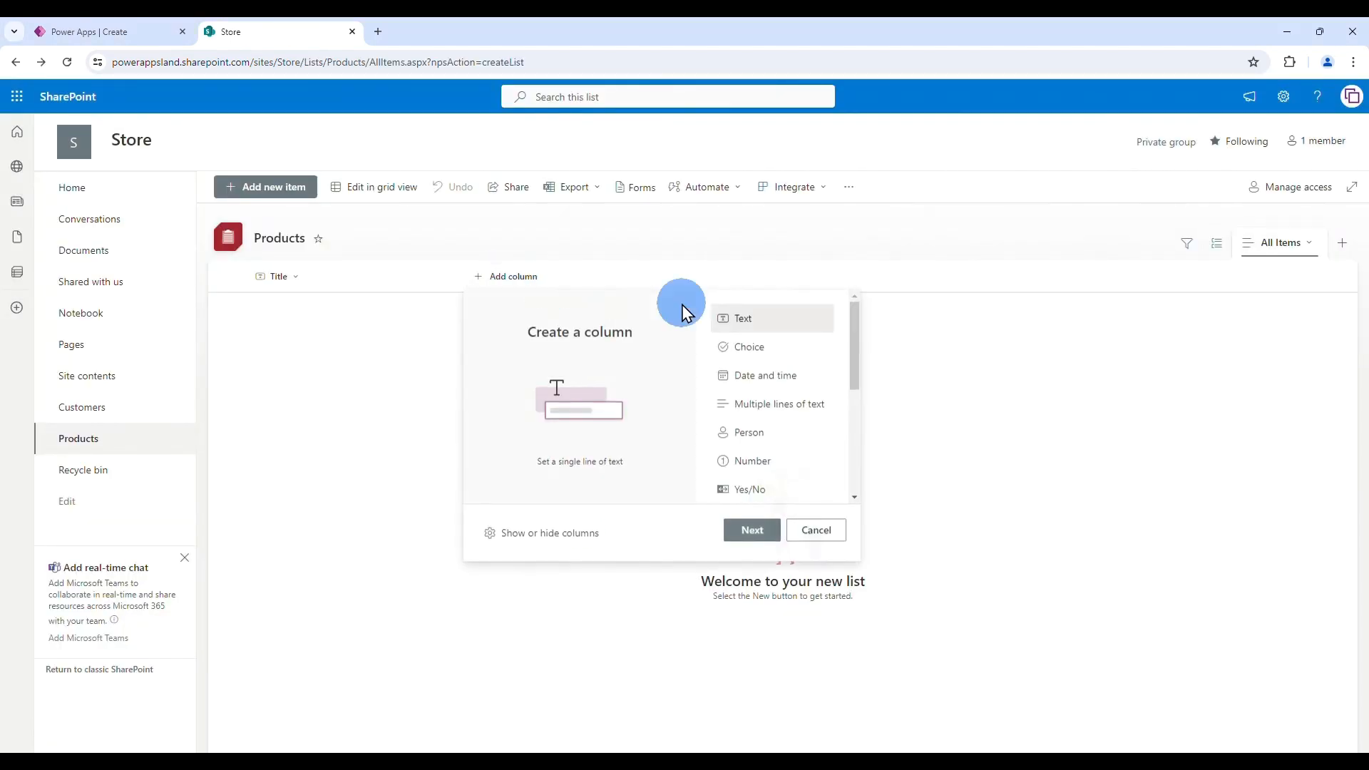
click(750, 545)
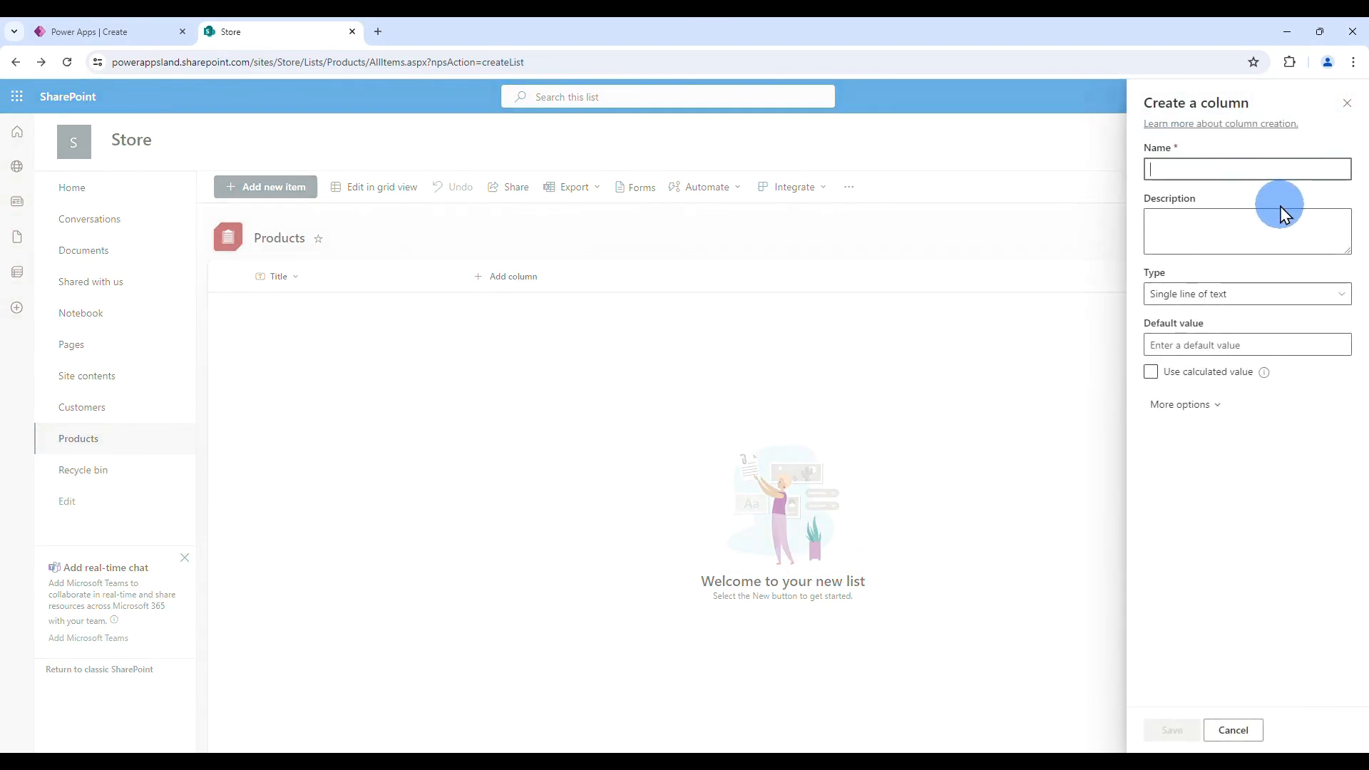
text(Product)
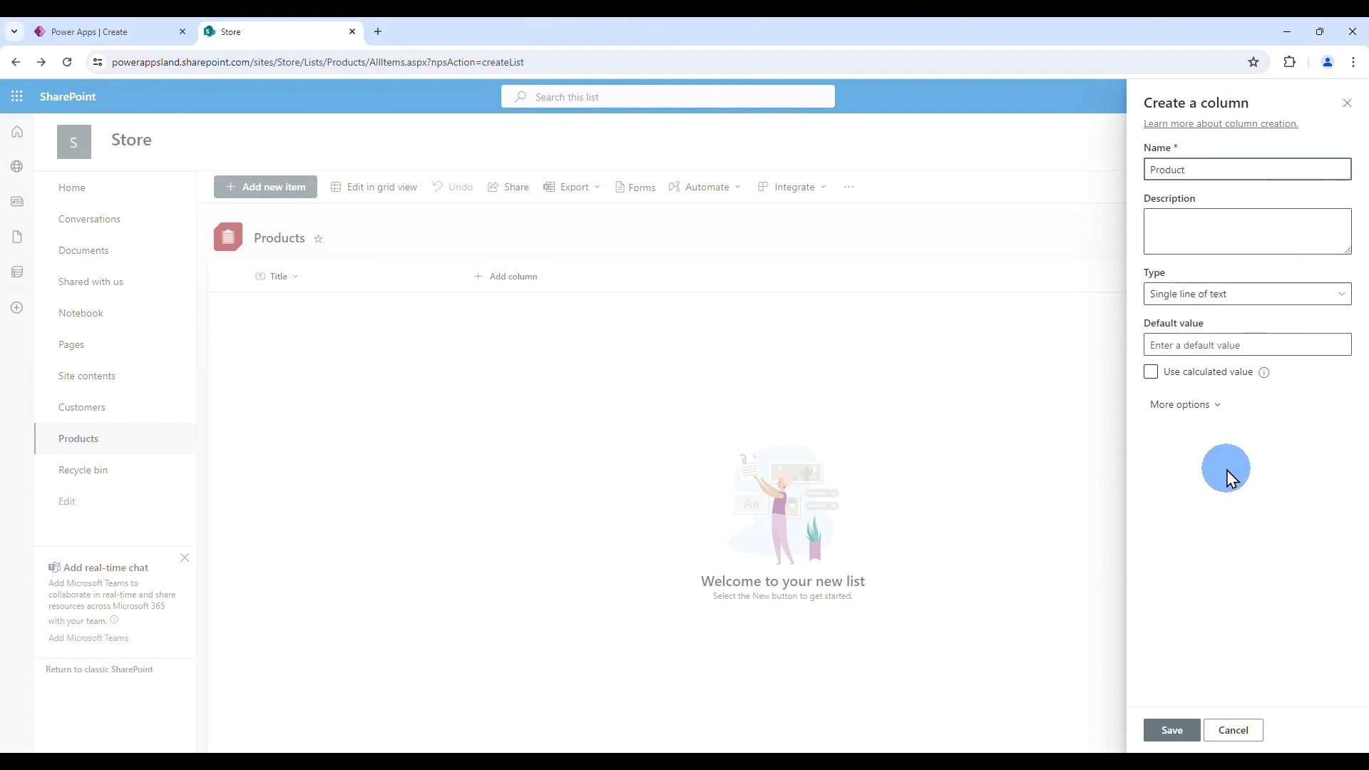
click(1173, 730)
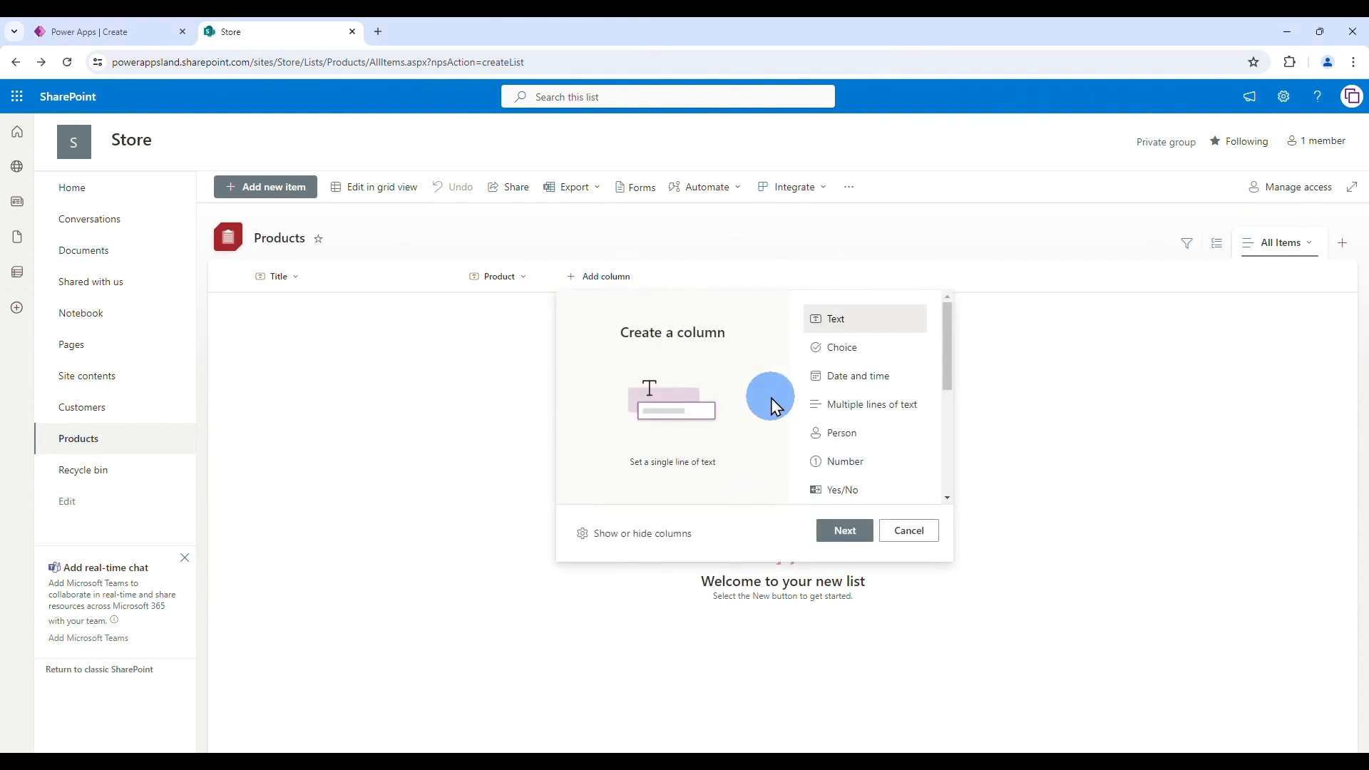
- Add a currency column named Price
scroll(916, 421, down, 3)
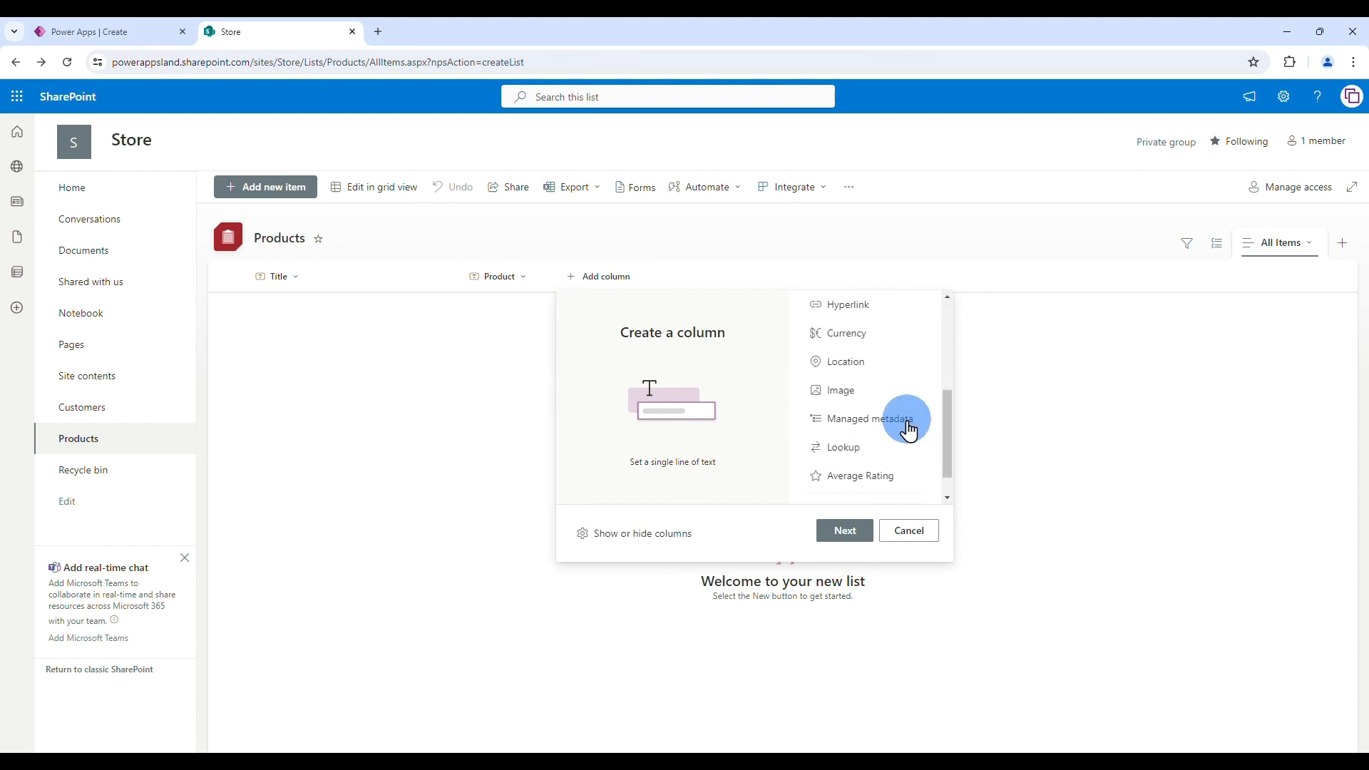
click(862, 335)
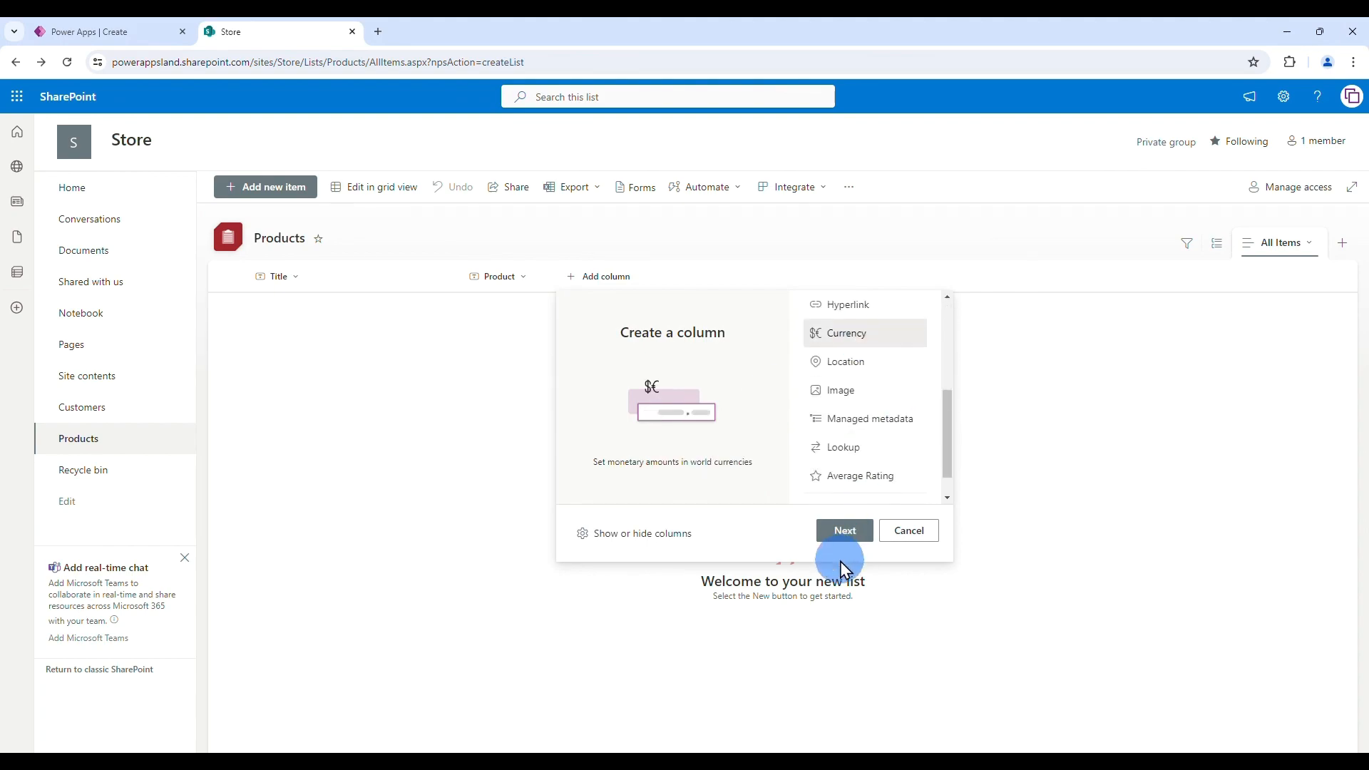
click(847, 535)
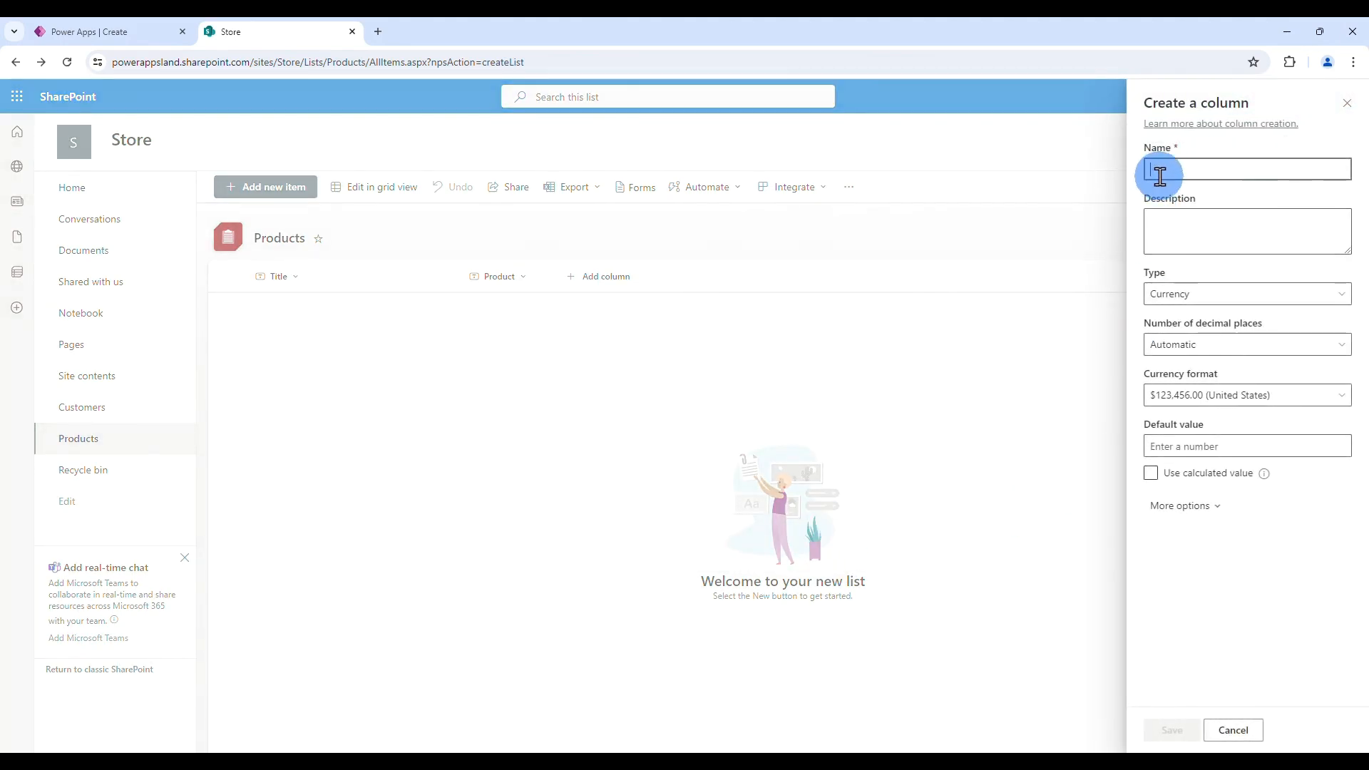
text(Price)
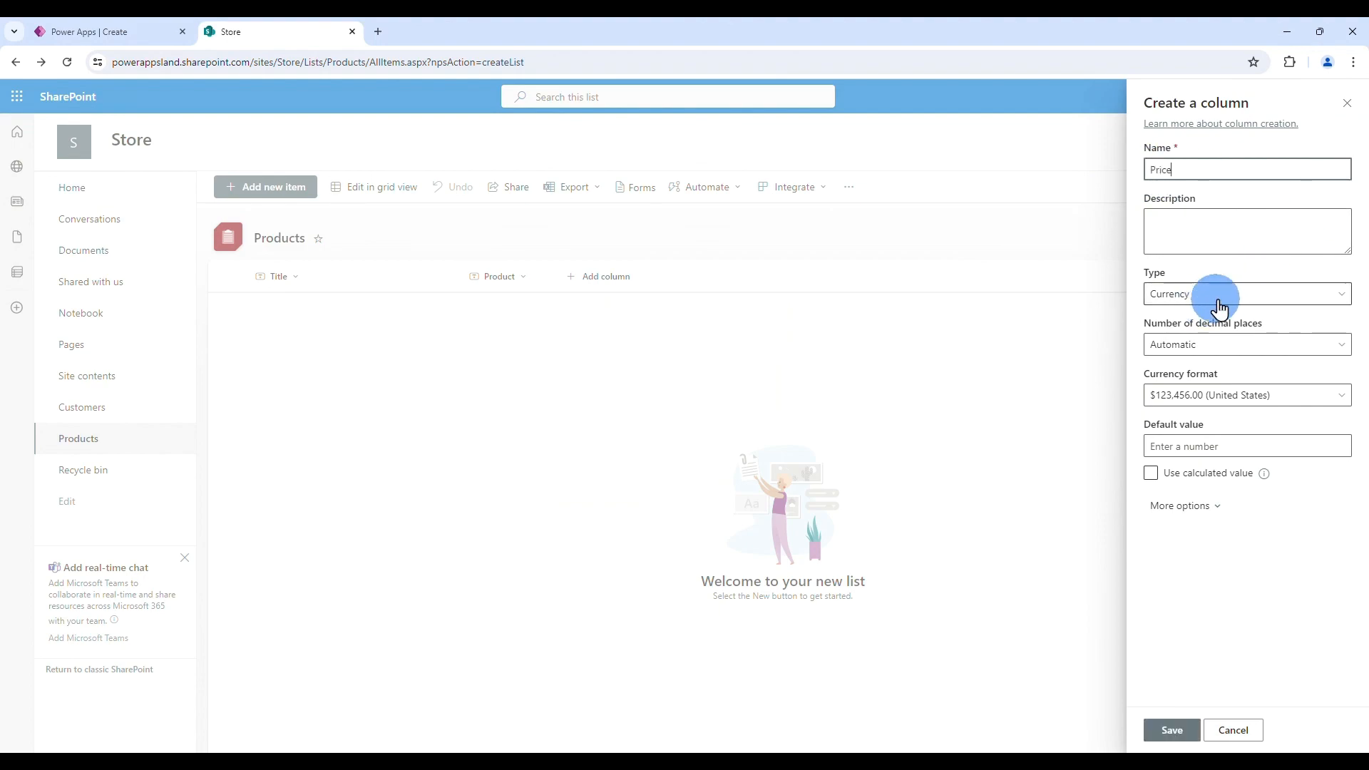
click(1173, 733)
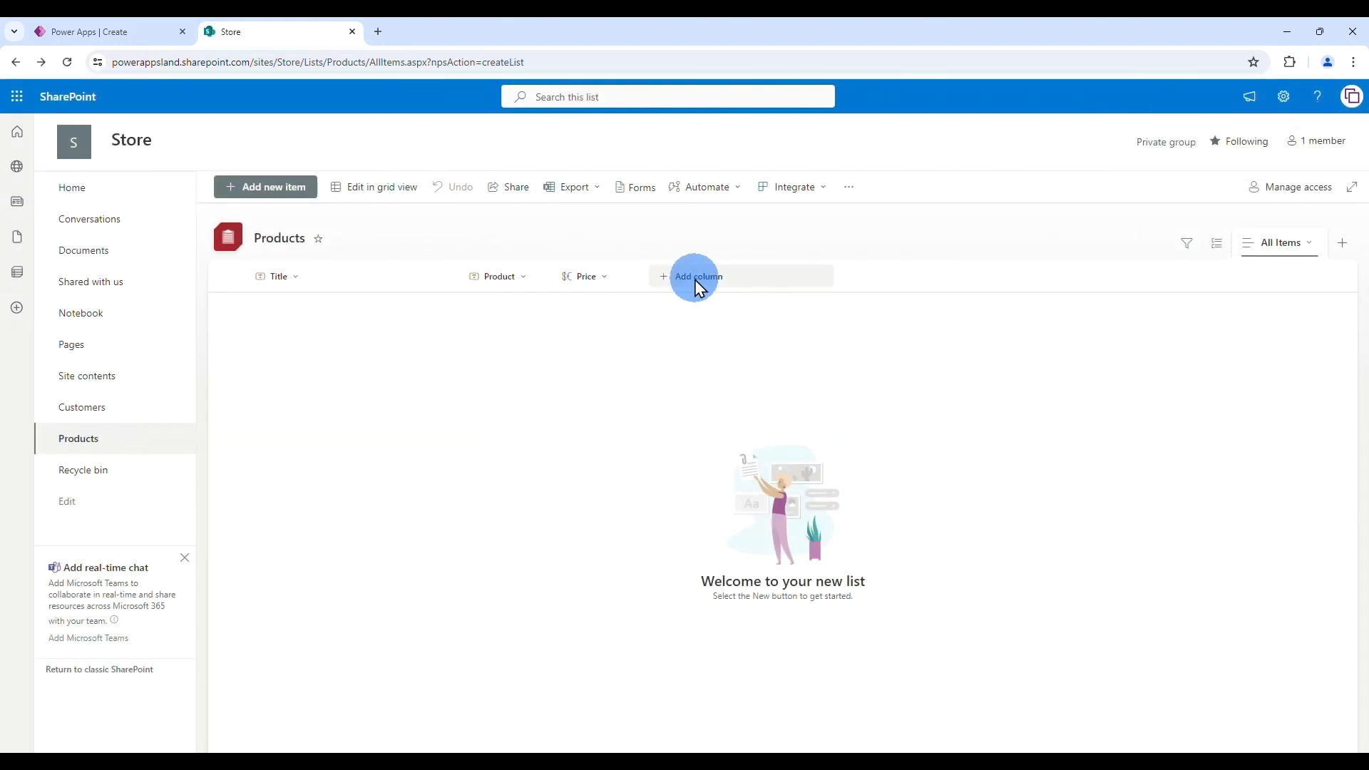
- Add a number column named Quantity to the Products list
click(695, 279)
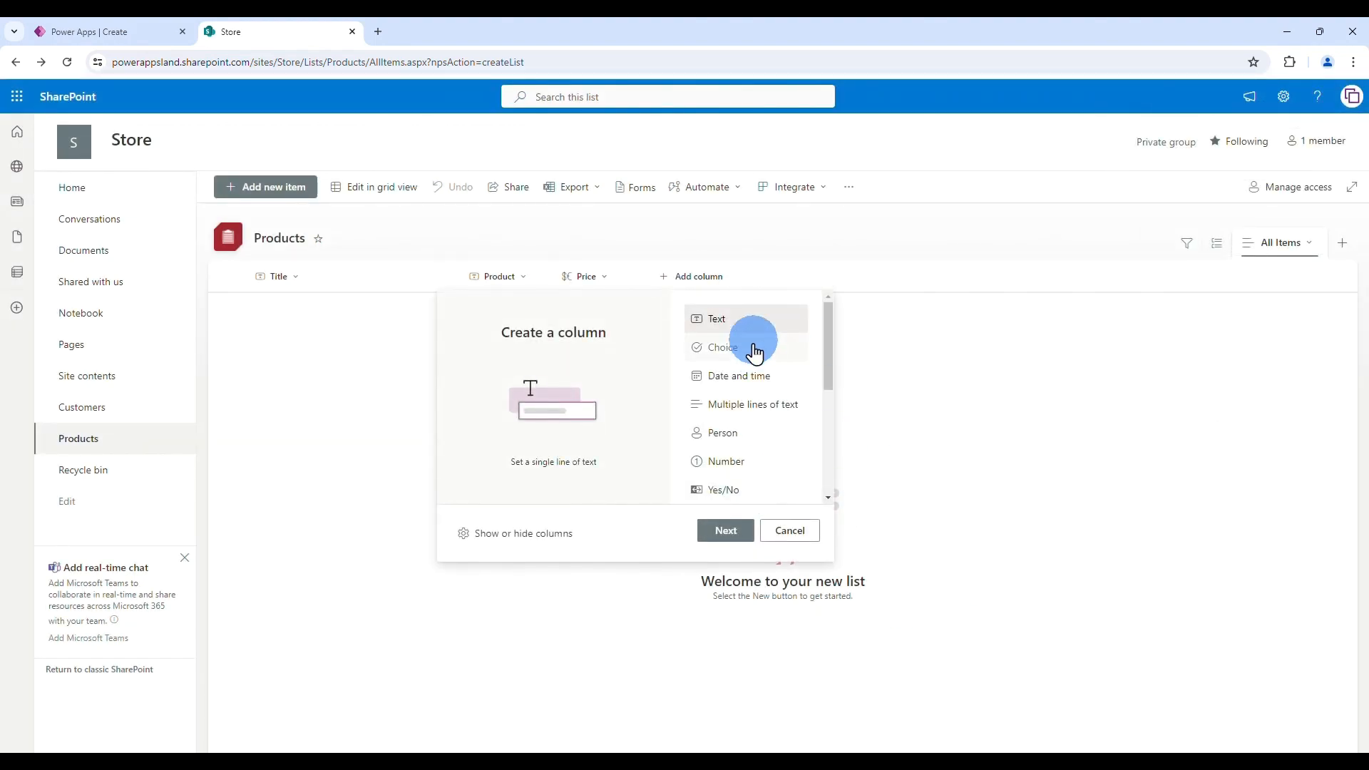
click(727, 465)
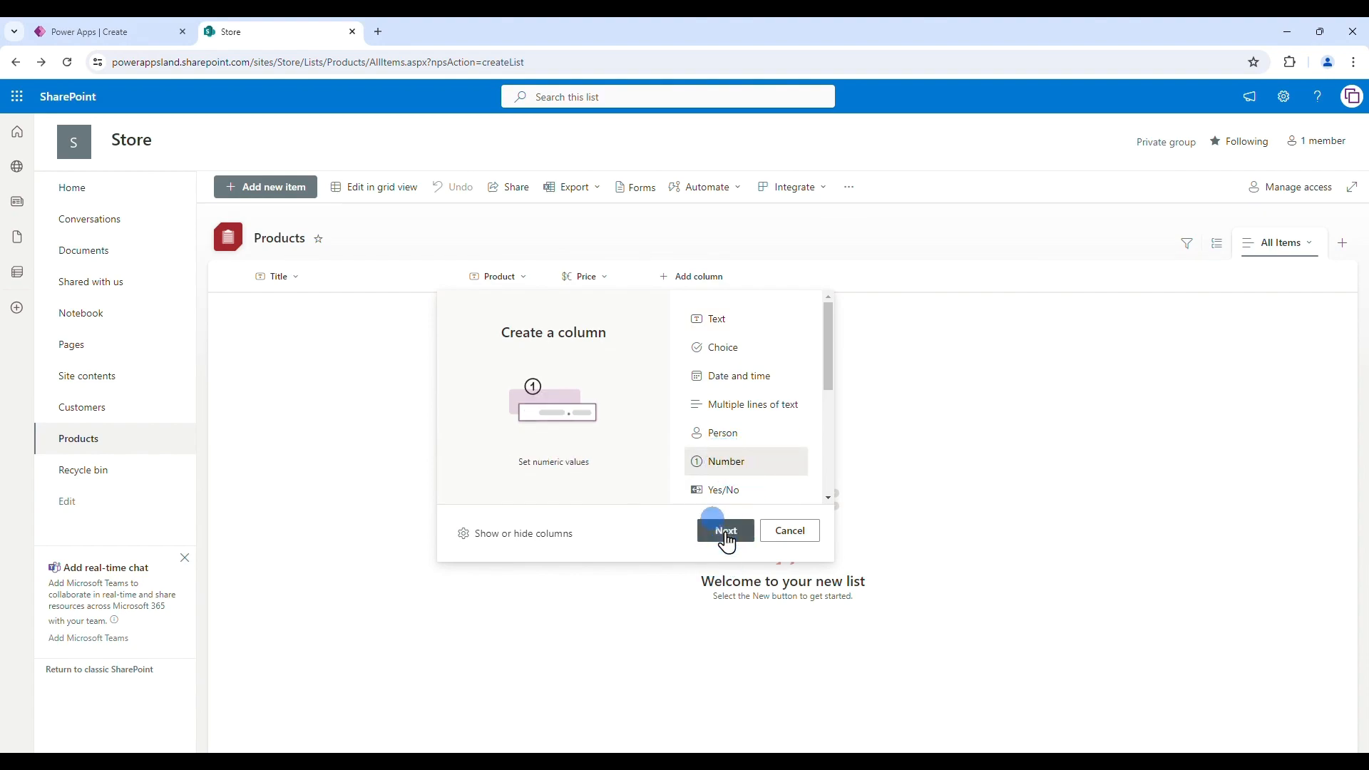
click(726, 531)
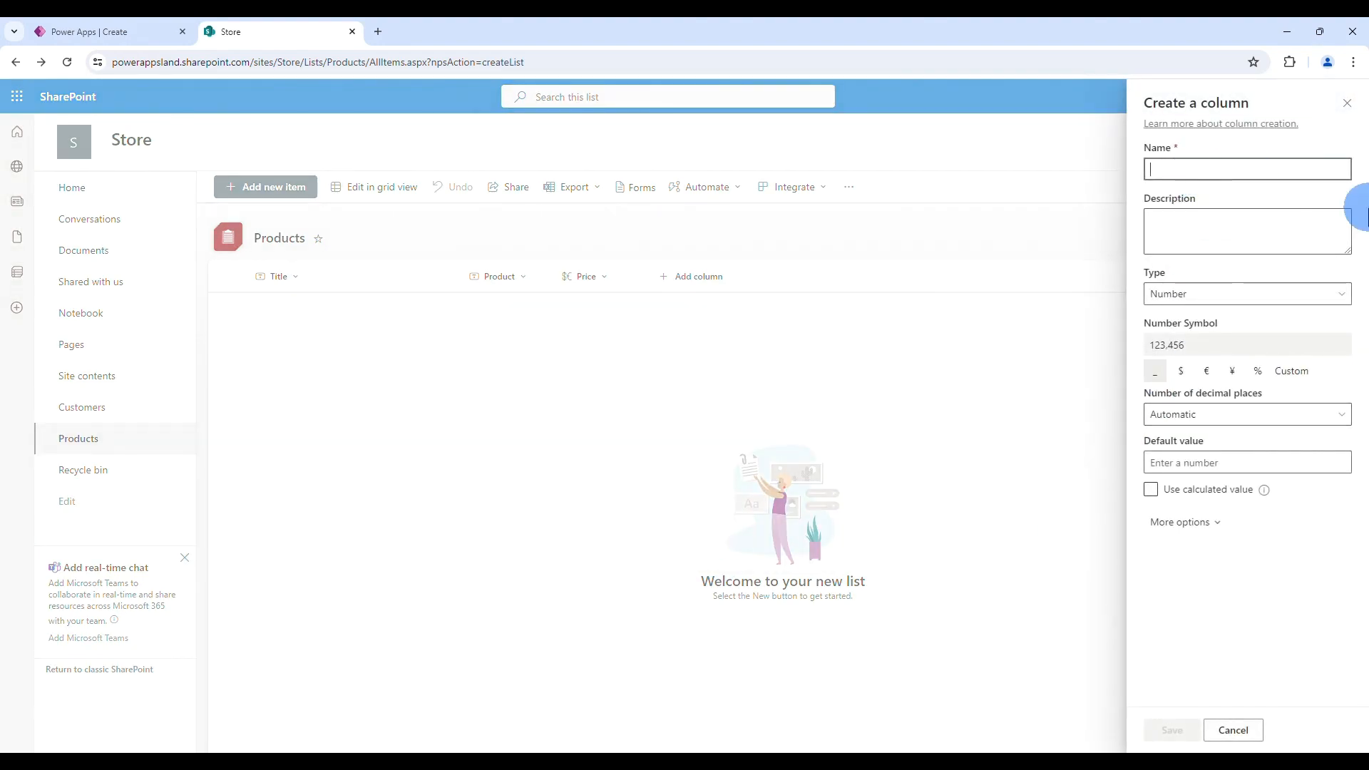
text(Quantity)
key(Return)
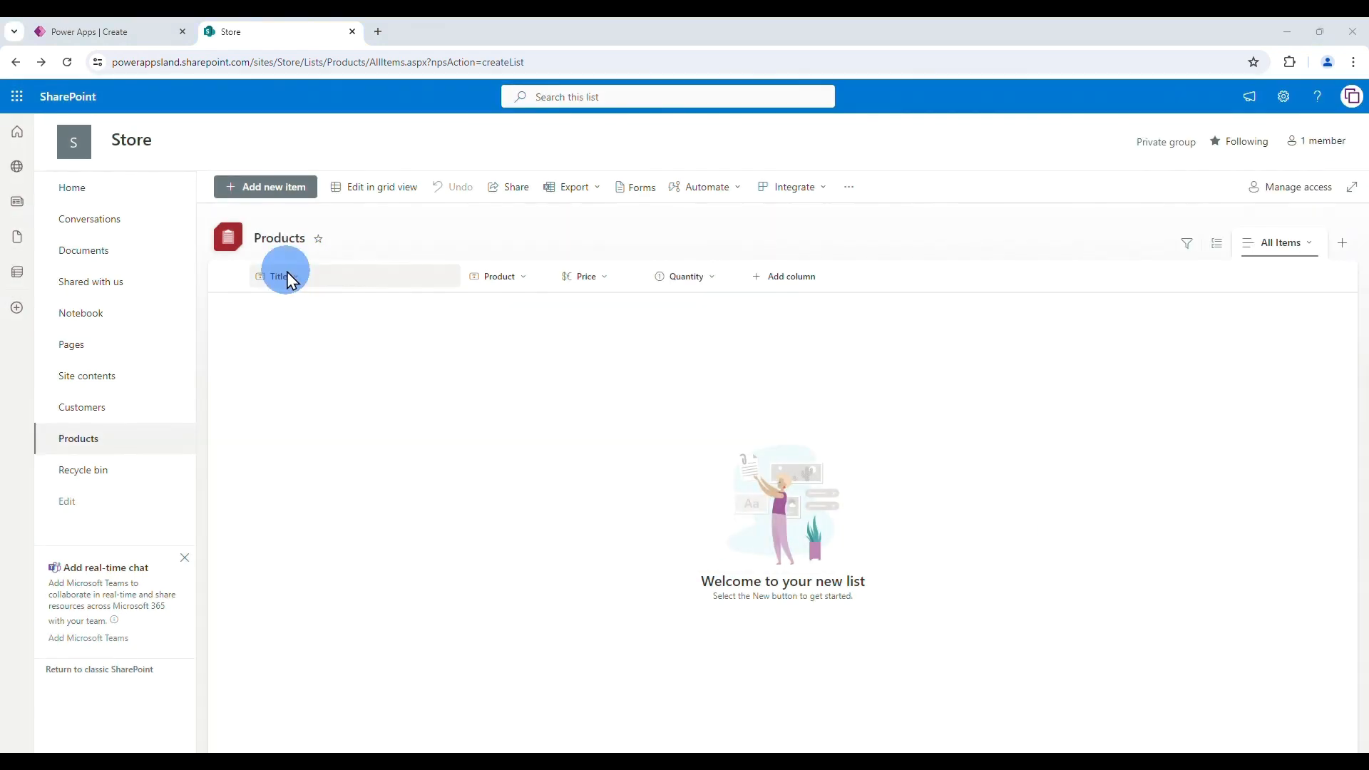
- Hide the Title column from the list and return to Power Apps
click(295, 277)
click(308, 412)
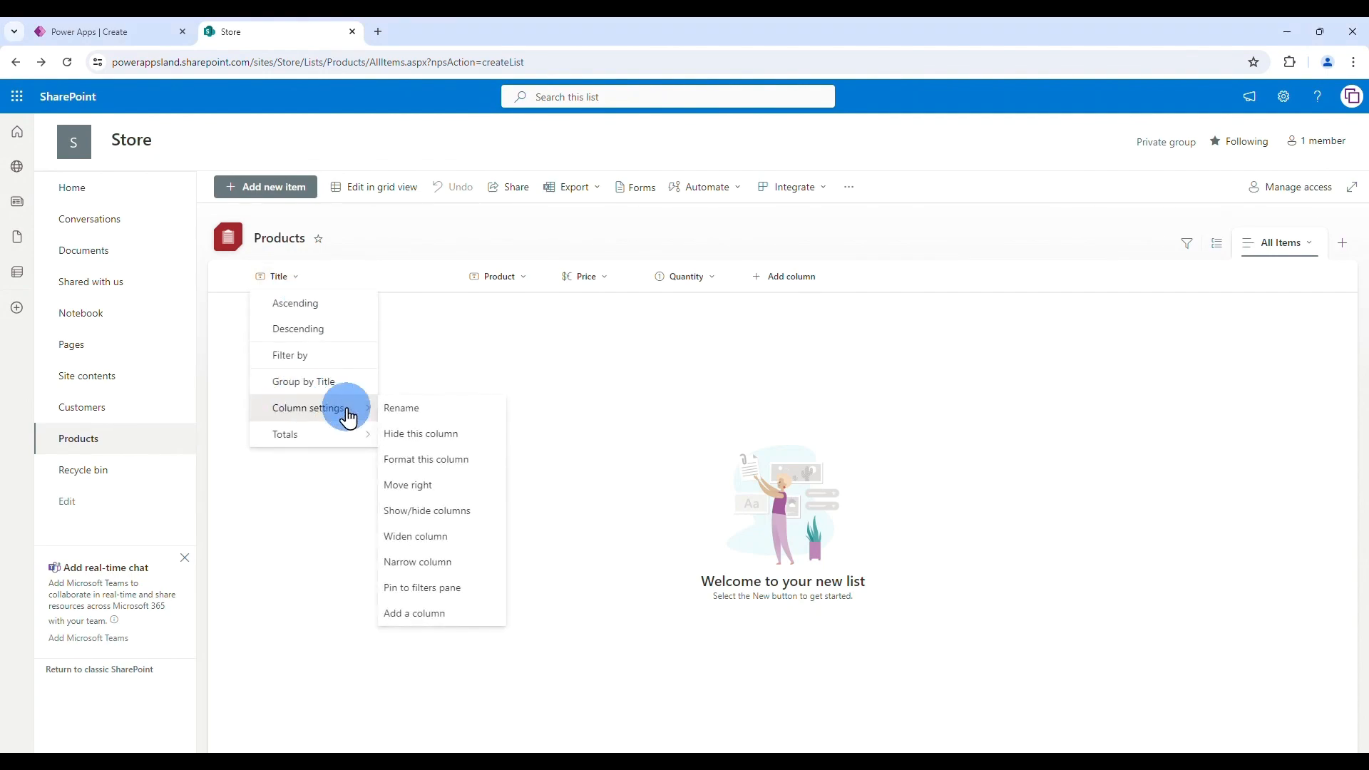
click(459, 434)
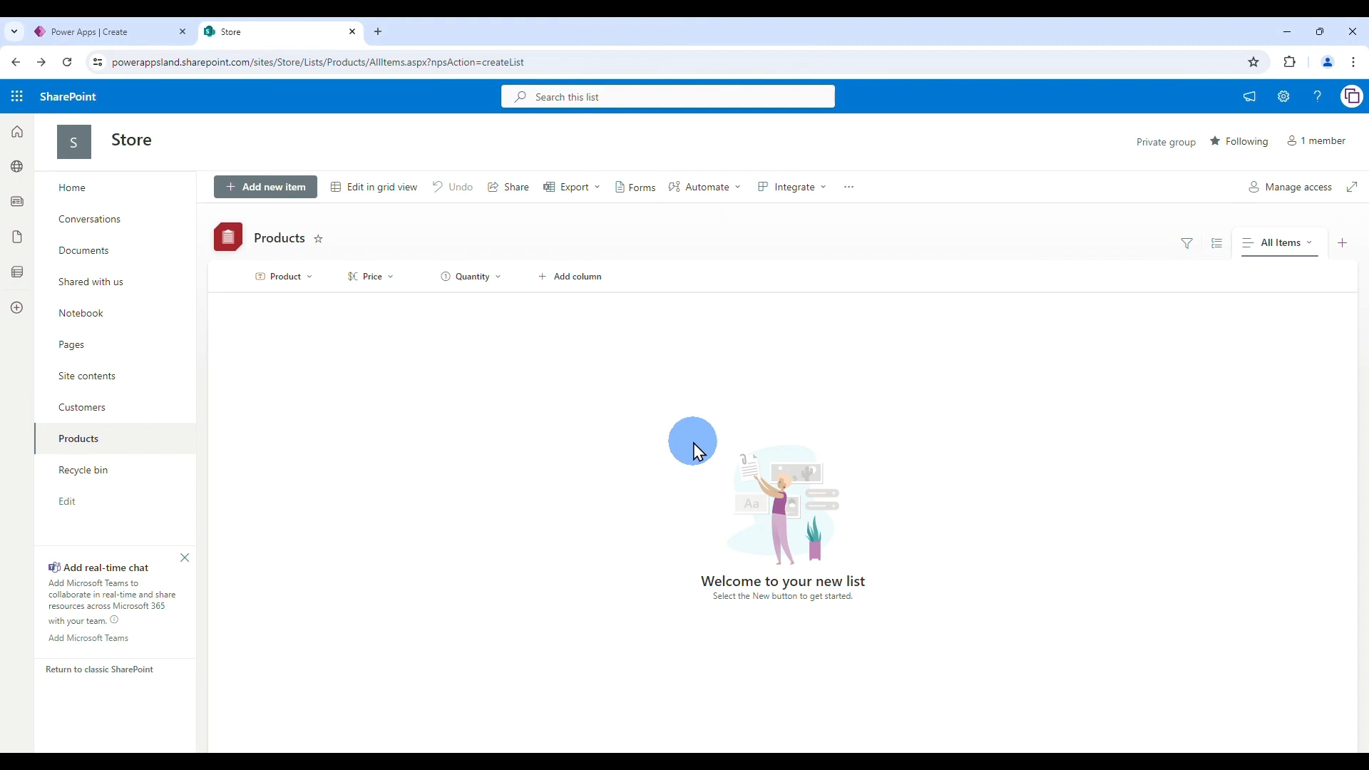
click(99, 34)
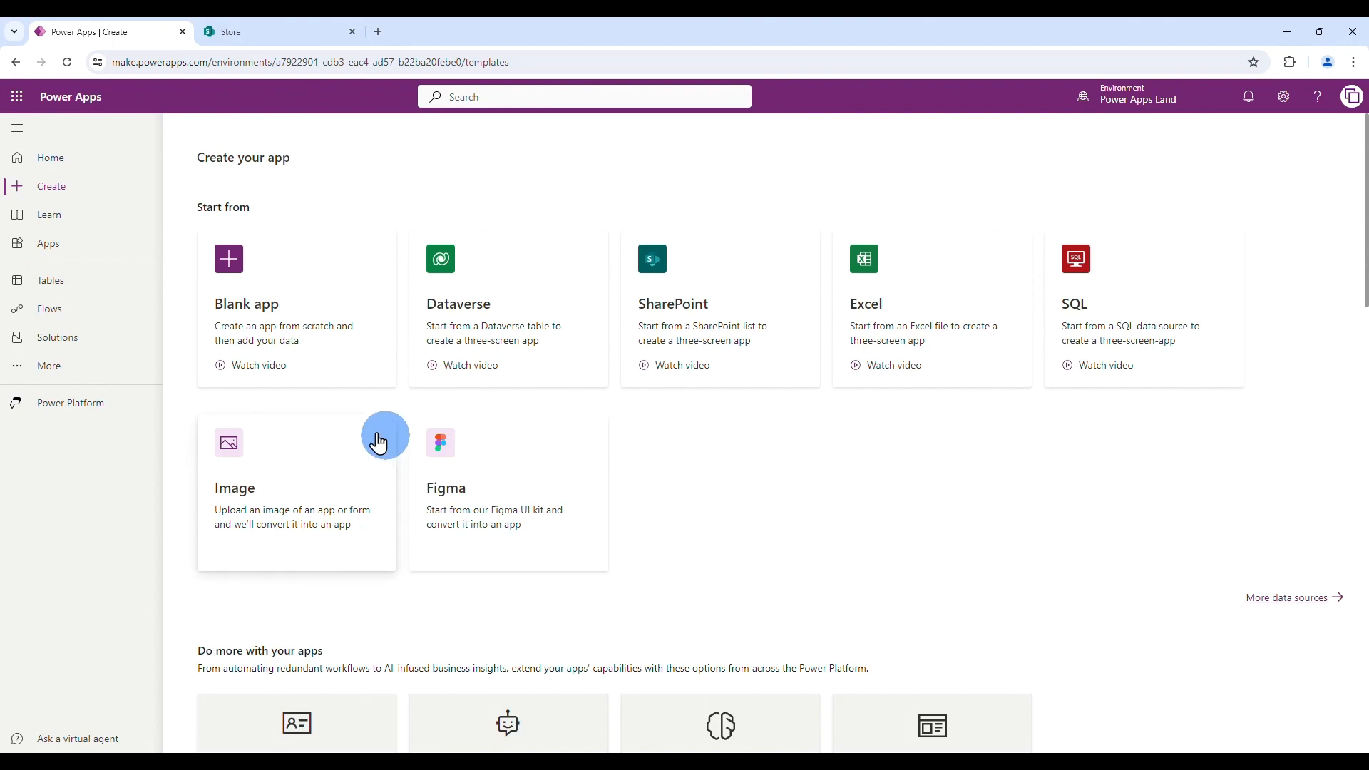
- Create a blank canvas app named SubmitForm in Tablet format
click(267, 306)
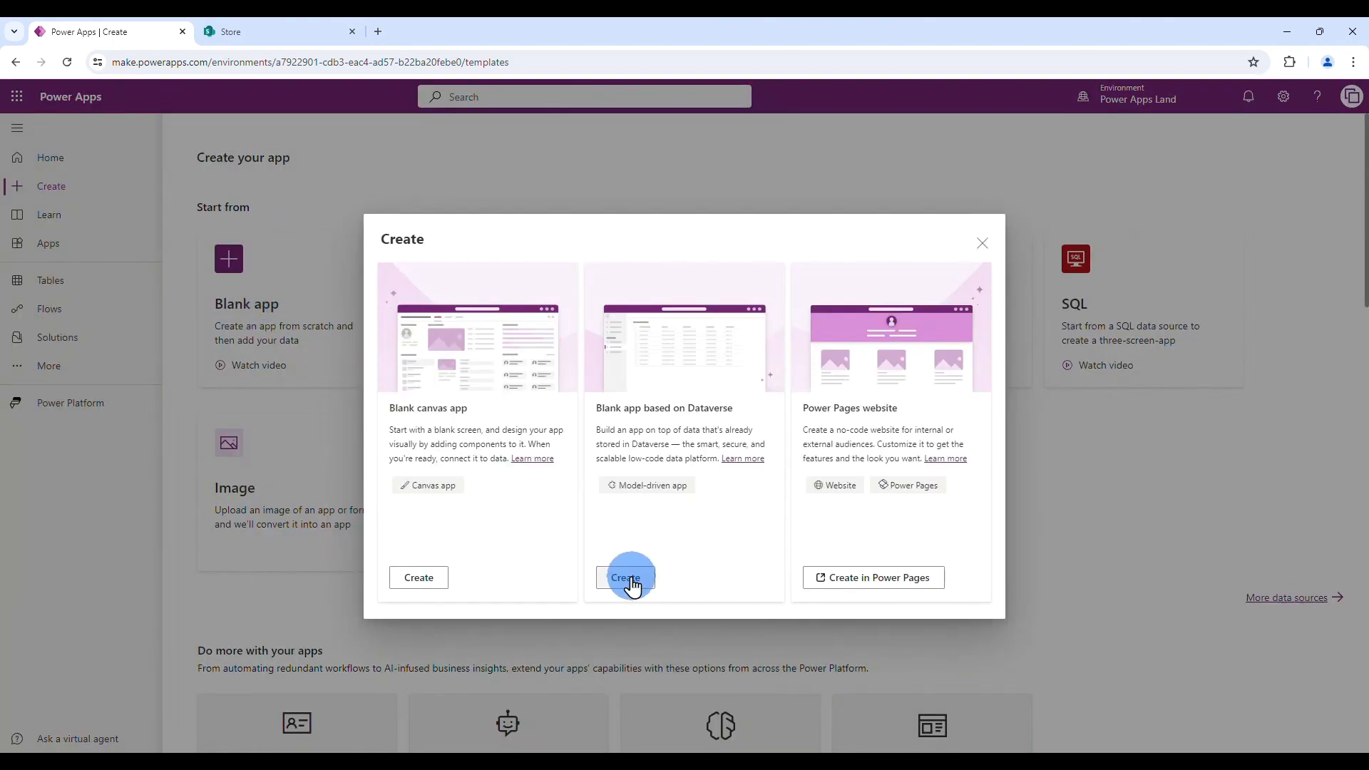
click(410, 575)
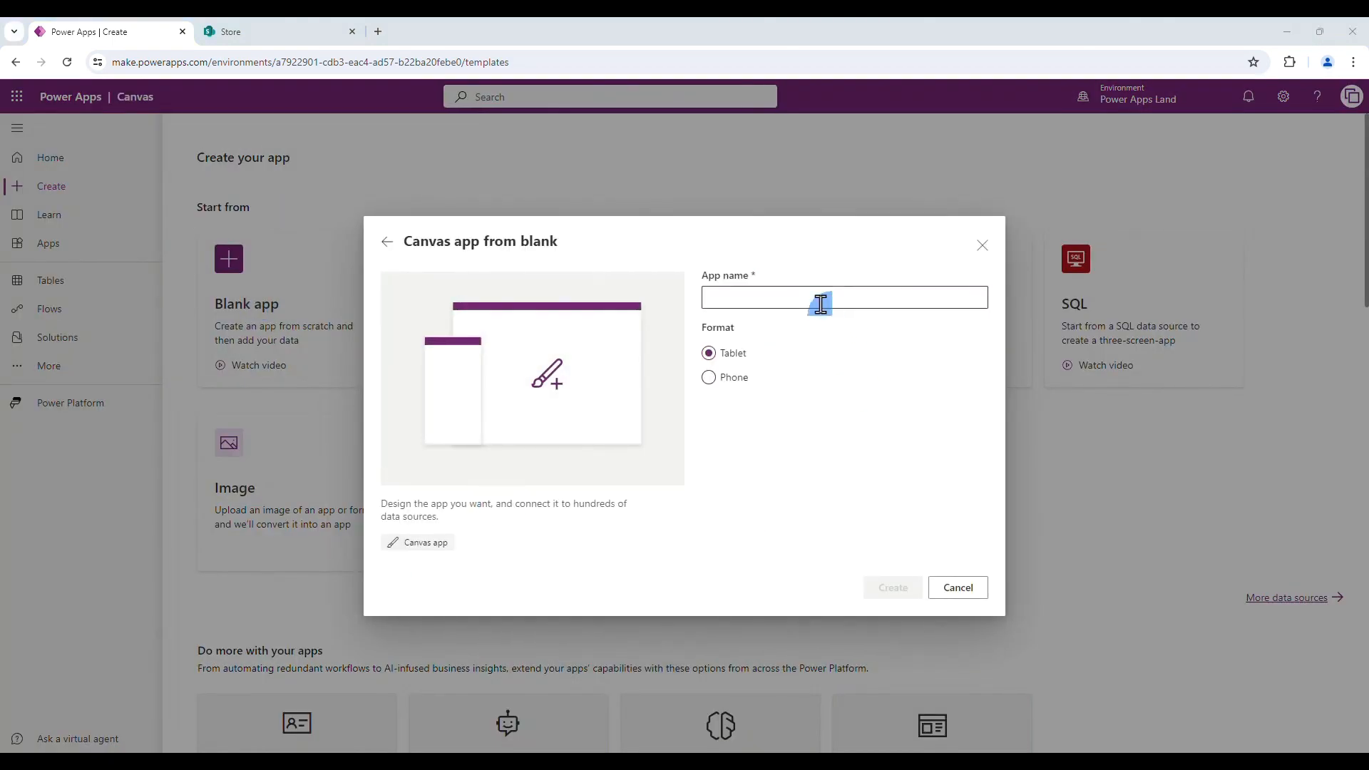
text(SubmitForm)
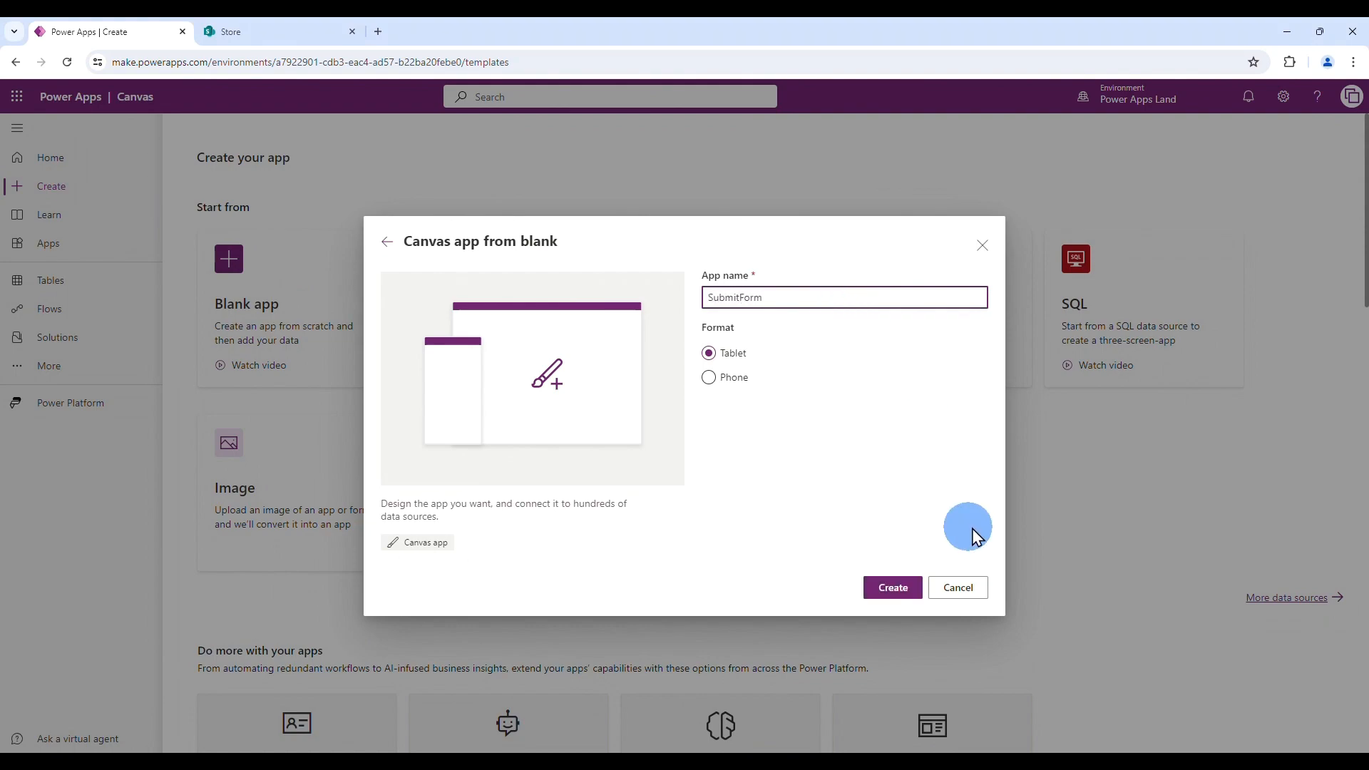
click(899, 588)
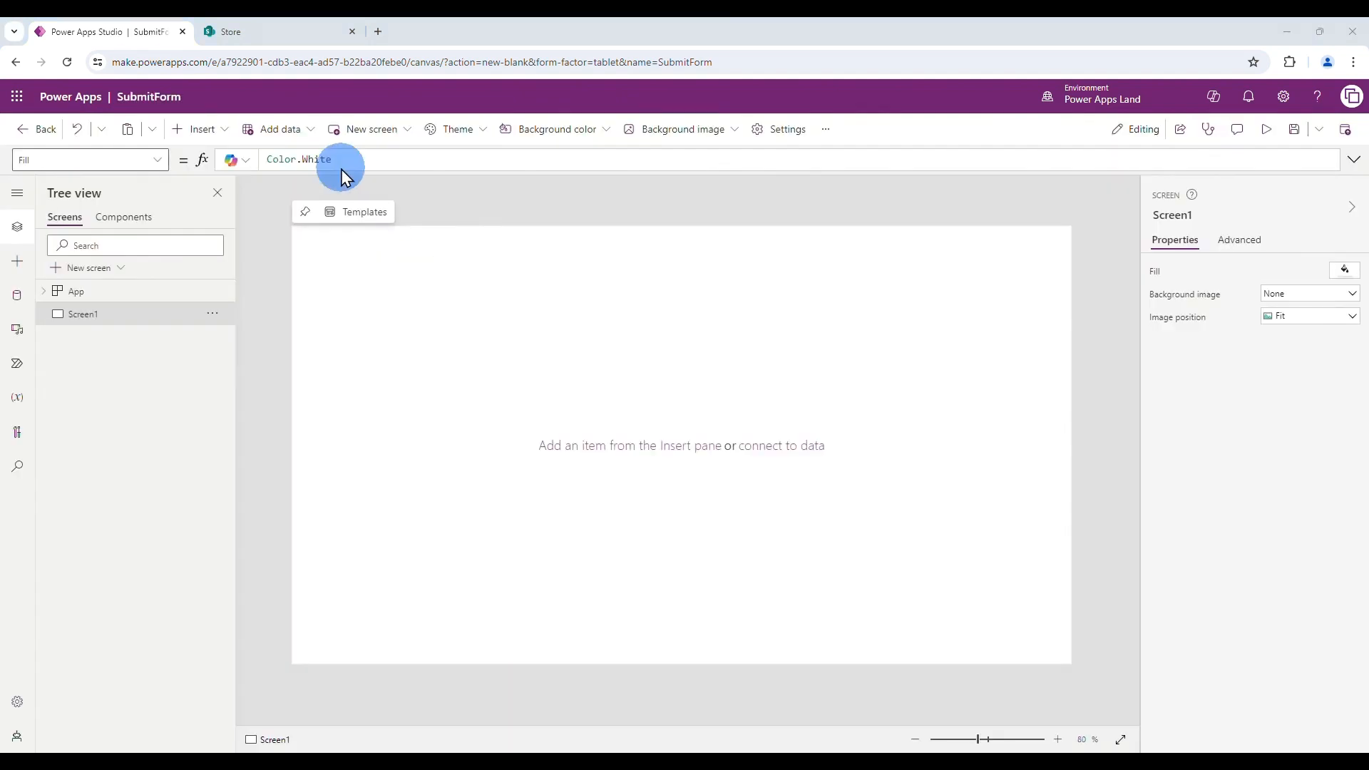
- Add a rectangle header bar stretched across the top of the screen
click(201, 129)
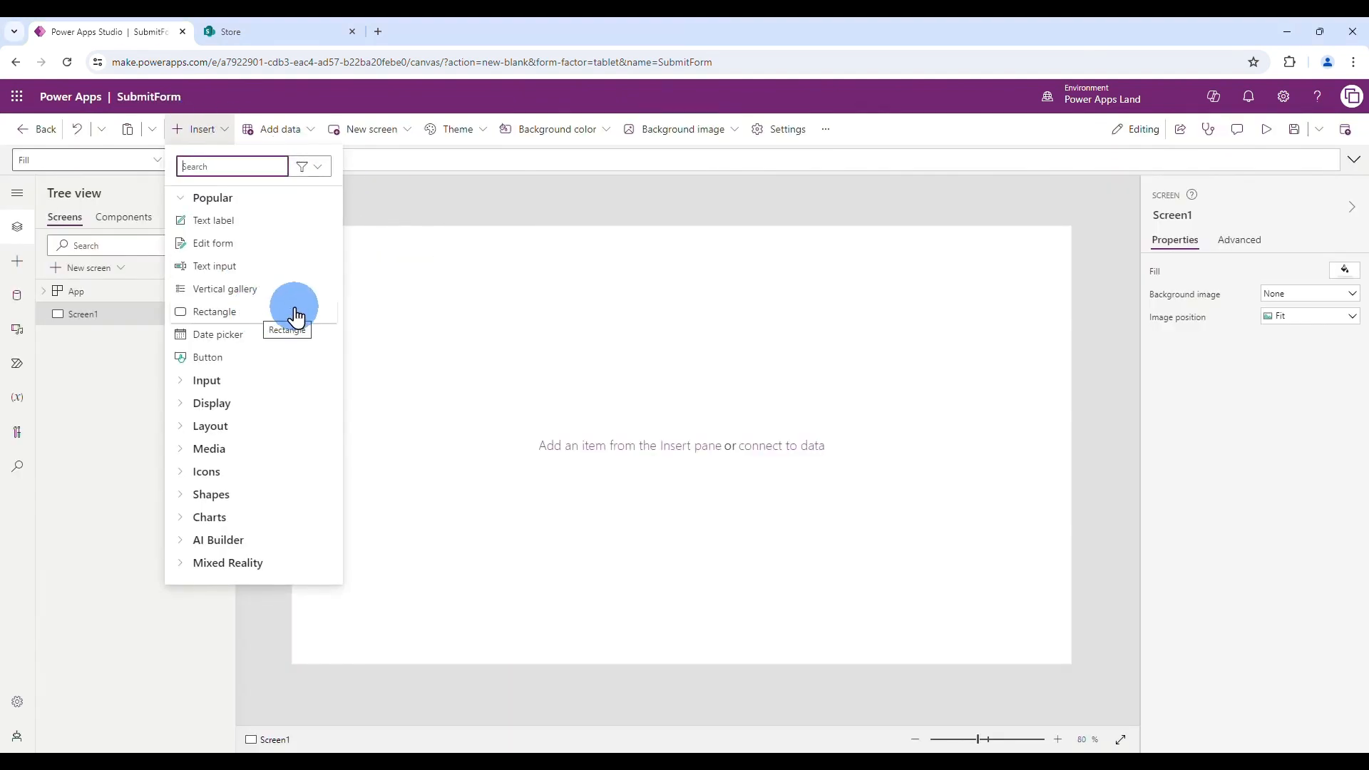
click(264, 314)
drag(381, 282, 342, 250)
drag(667, 276, 1067, 272)
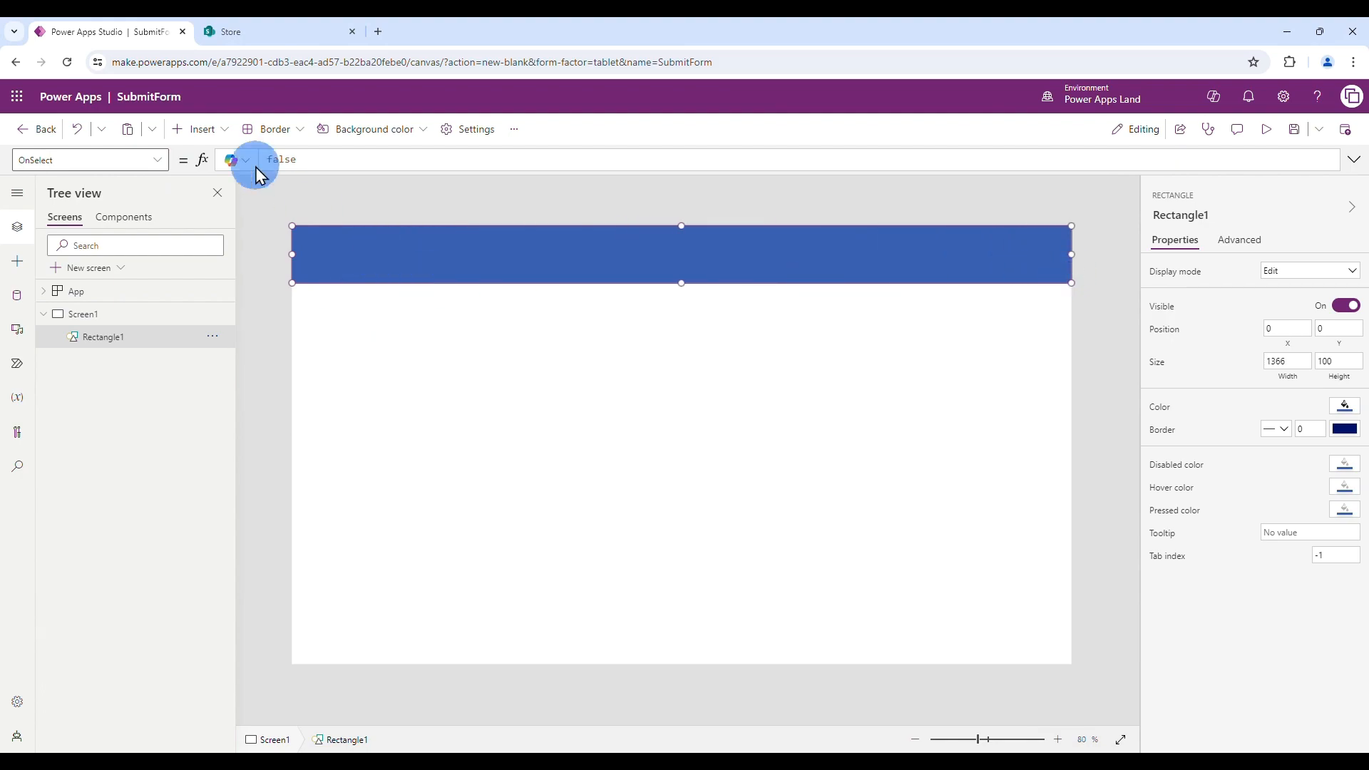
- Place a text label in the header with white text at font size 40, widened leftward
click(200, 130)
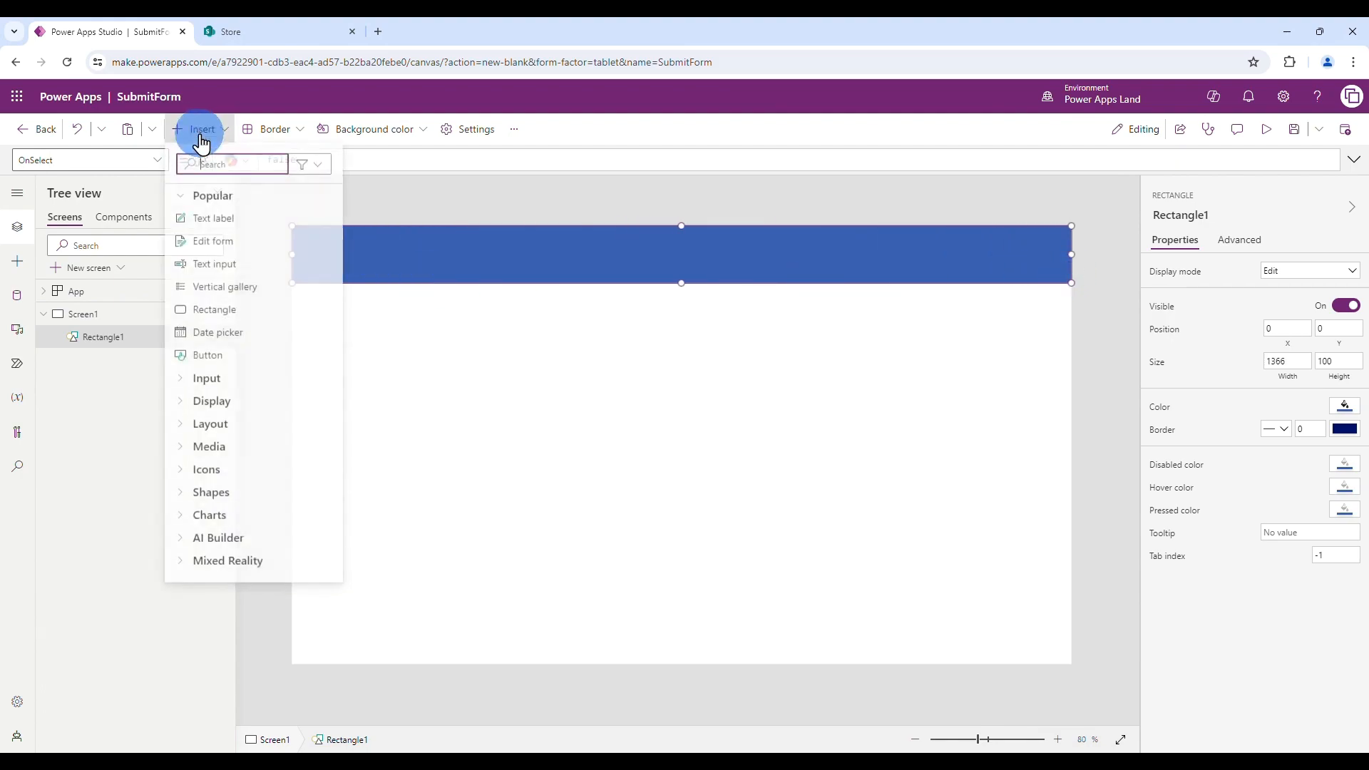
click(248, 223)
drag(358, 260, 694, 254)
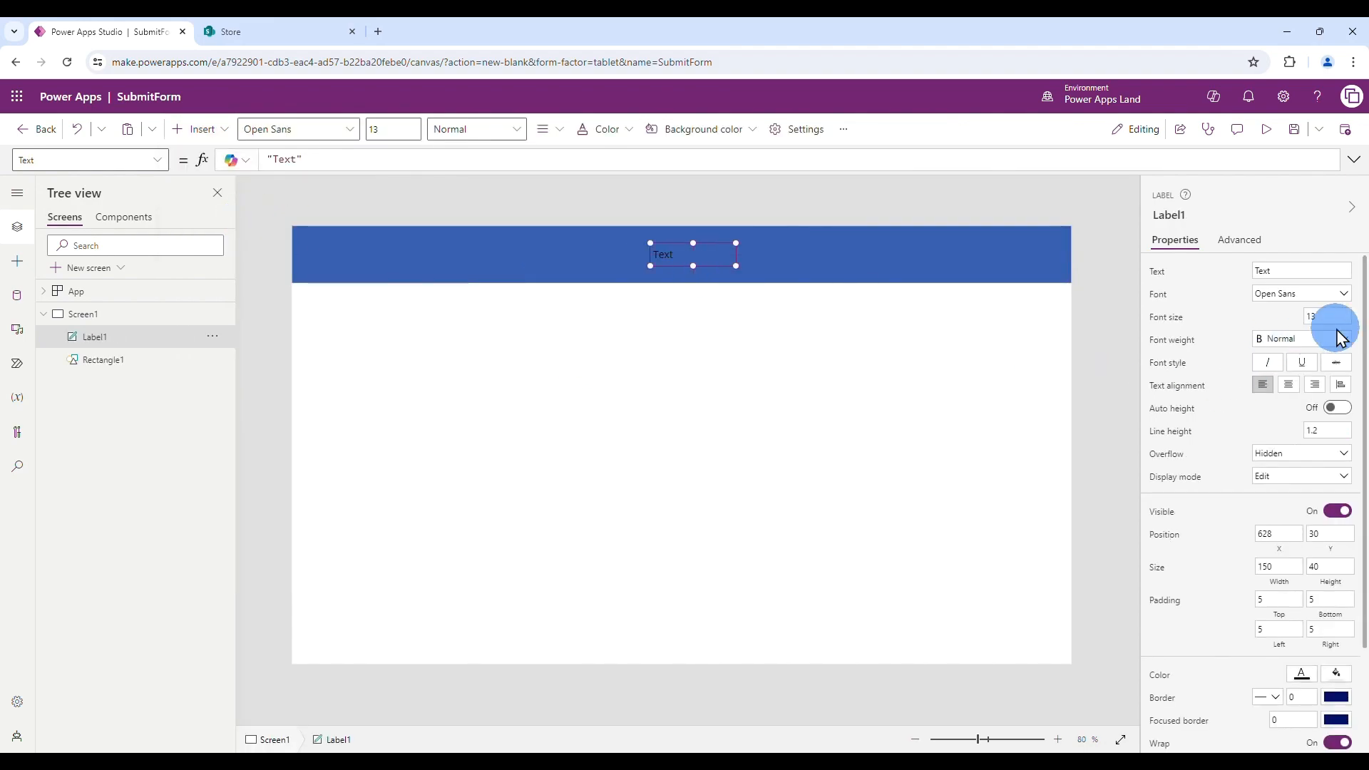
click(1303, 672)
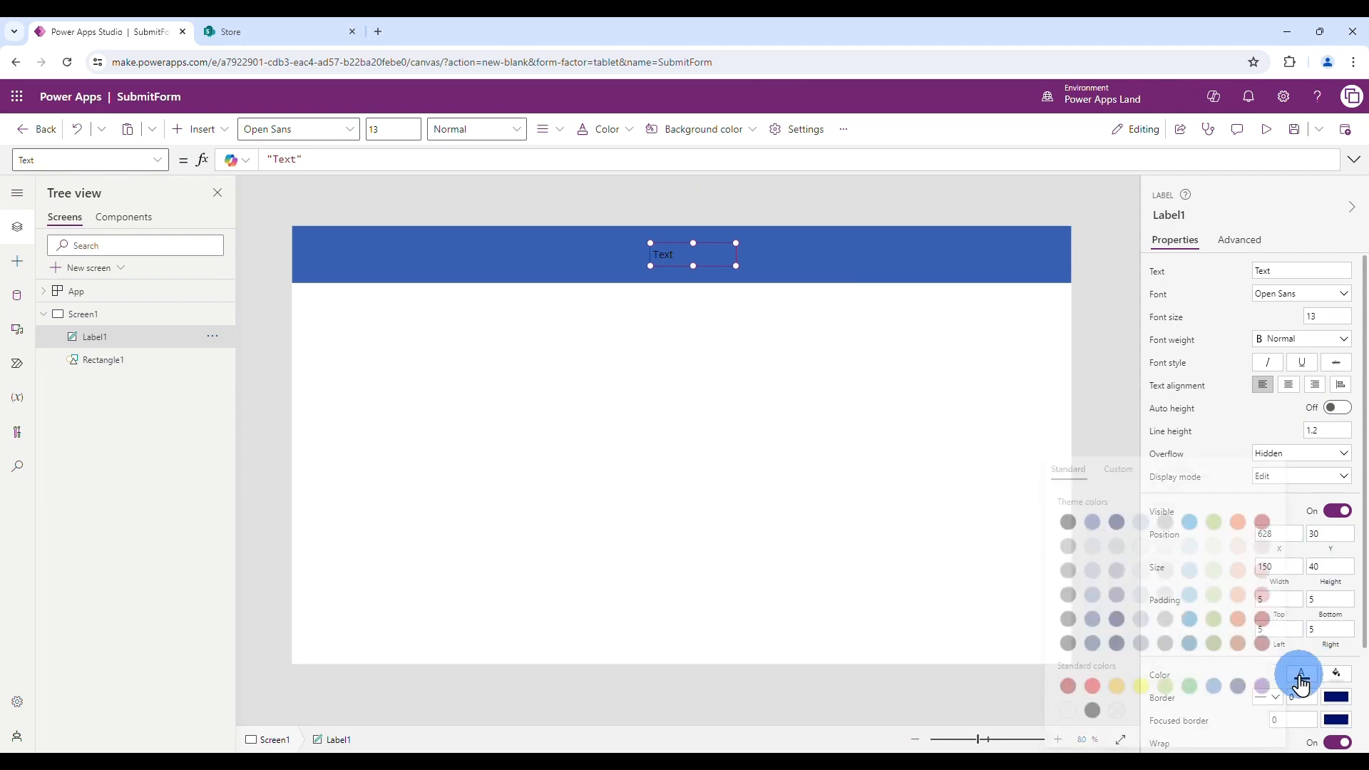
click(1061, 710)
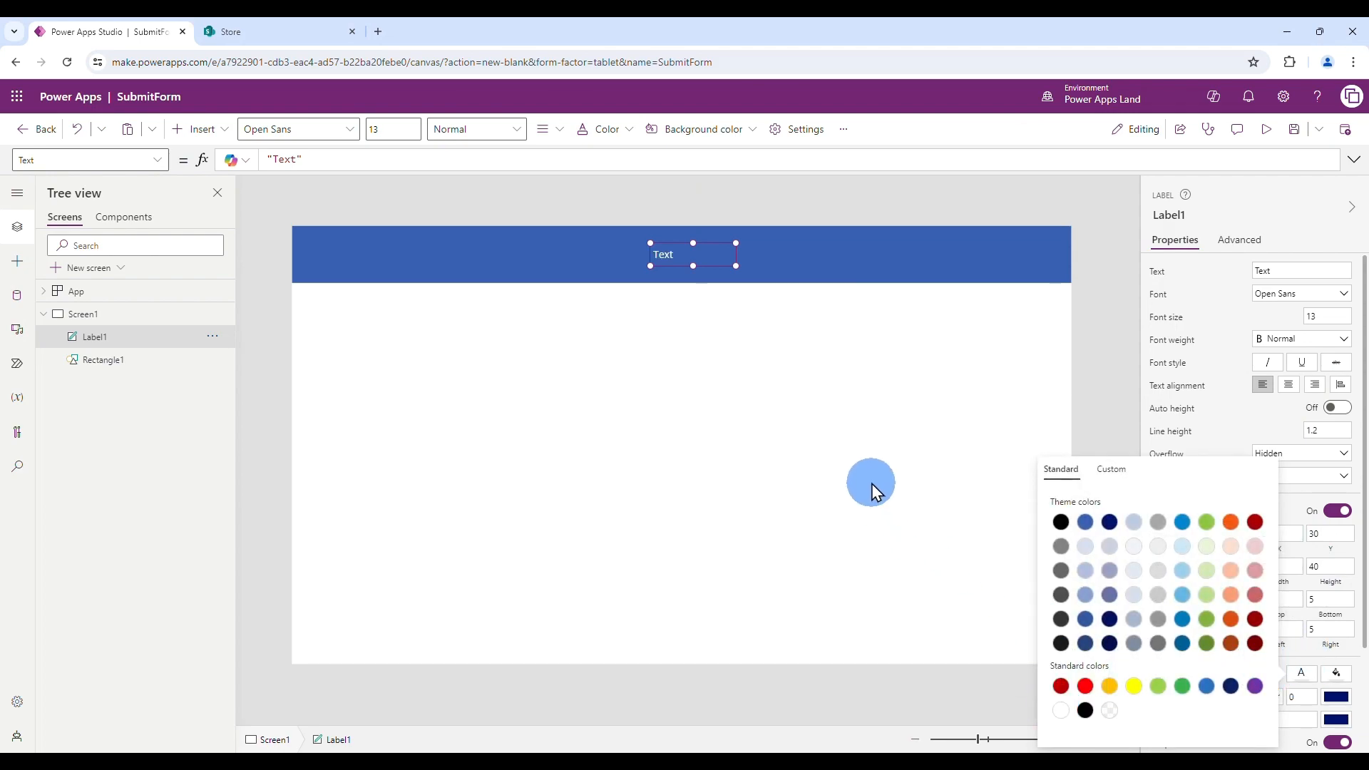
click(1315, 315)
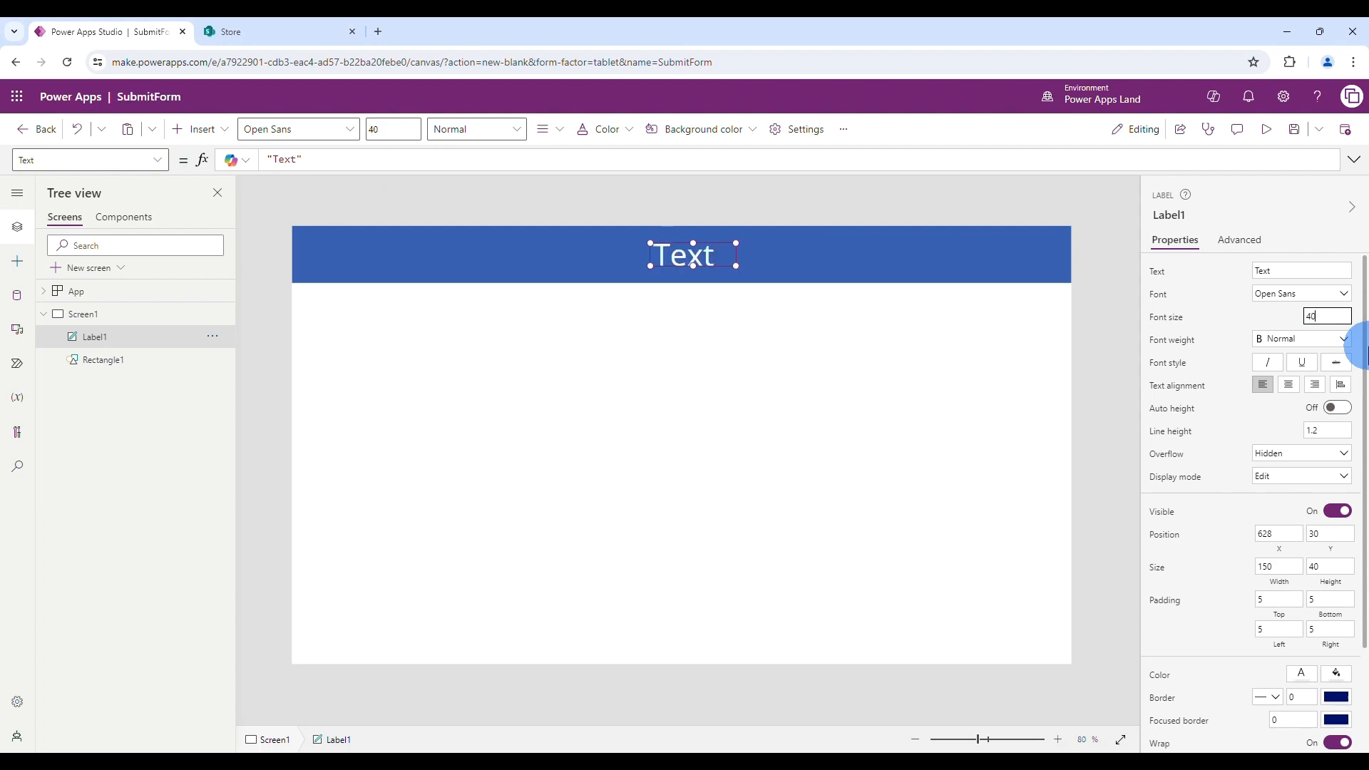
drag(650, 266, 554, 271)
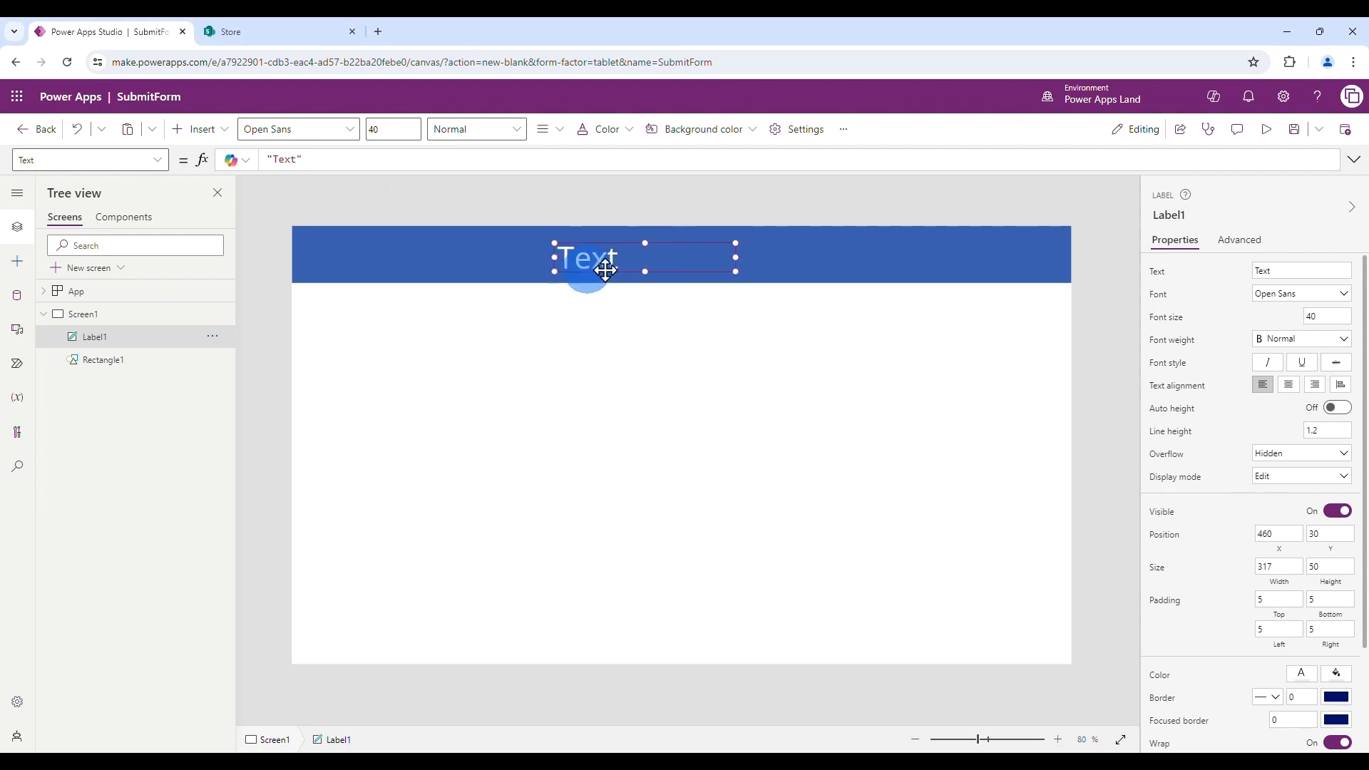
- Centre the label, change its text to 'Products', and make it bold
click(543, 142)
click(579, 182)
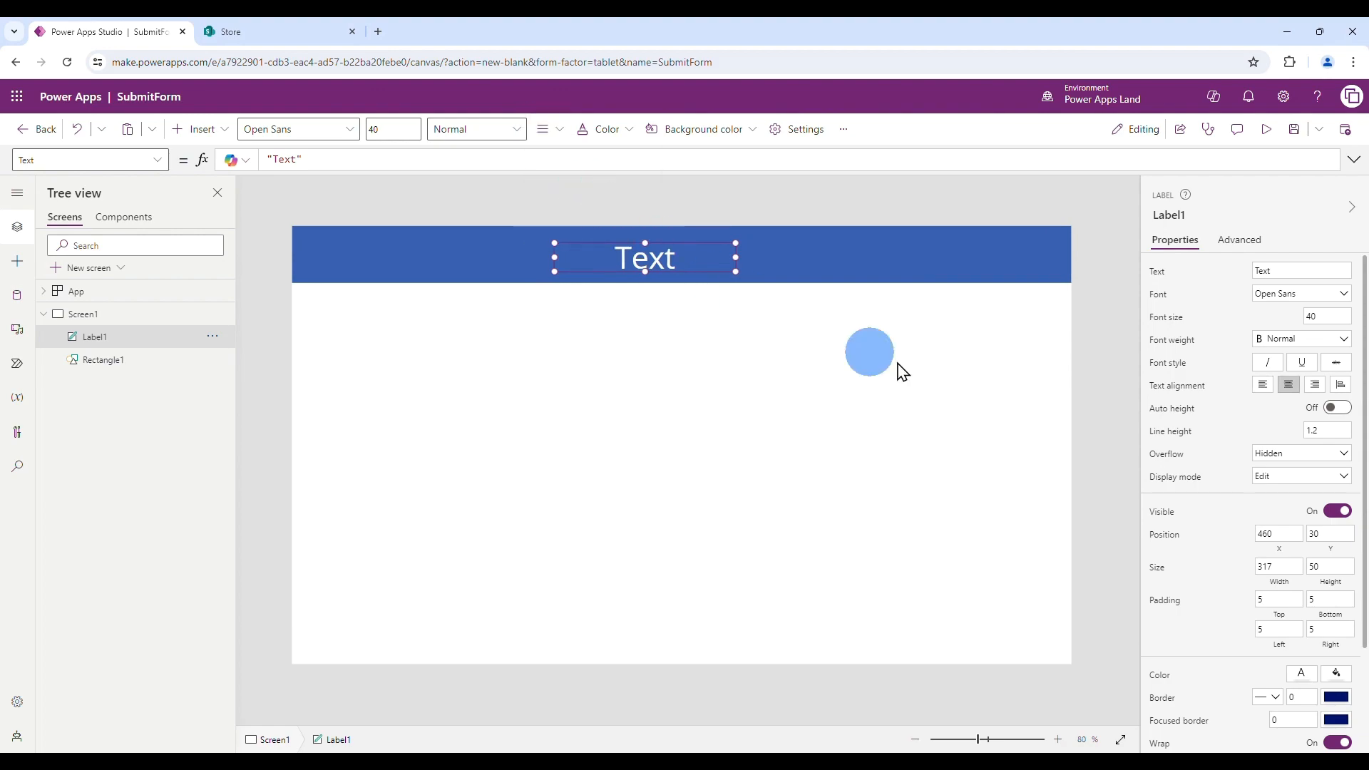
double_click(1298, 270)
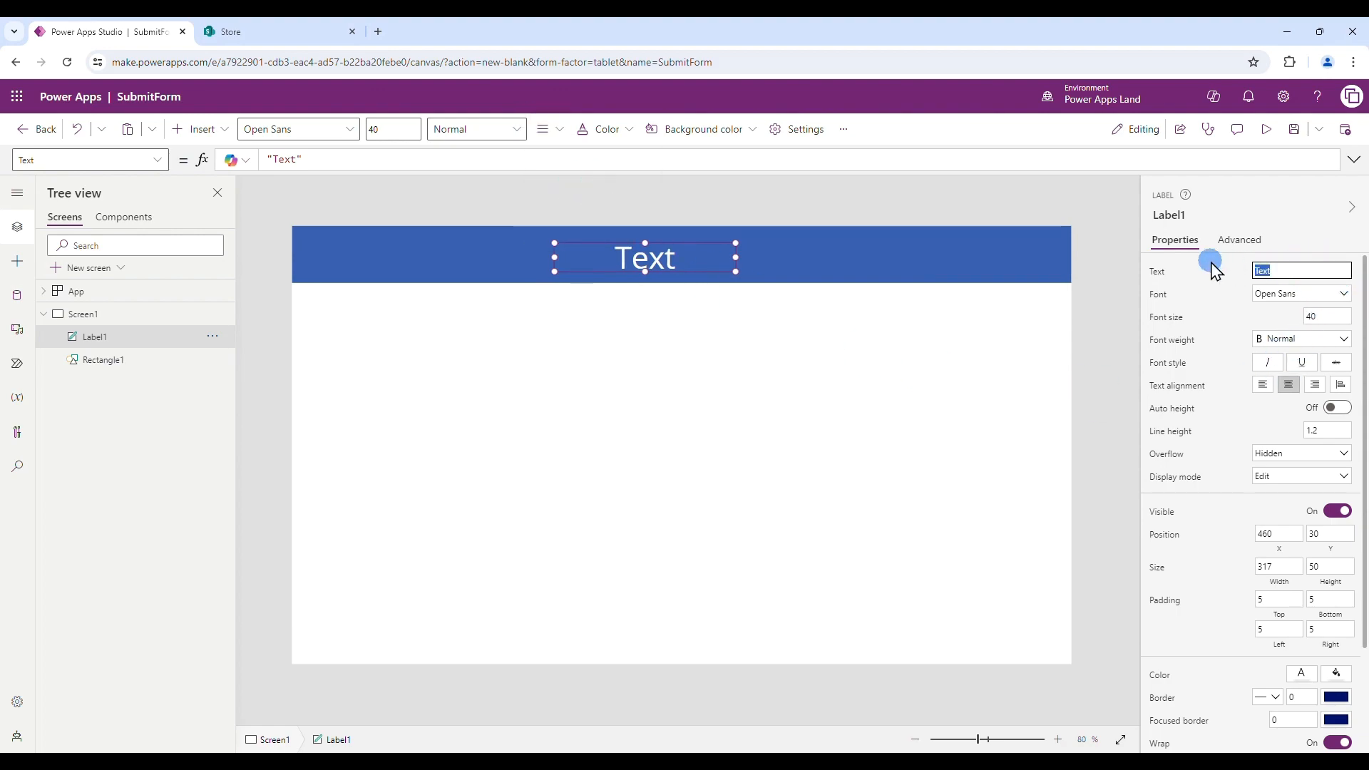
text(Products)
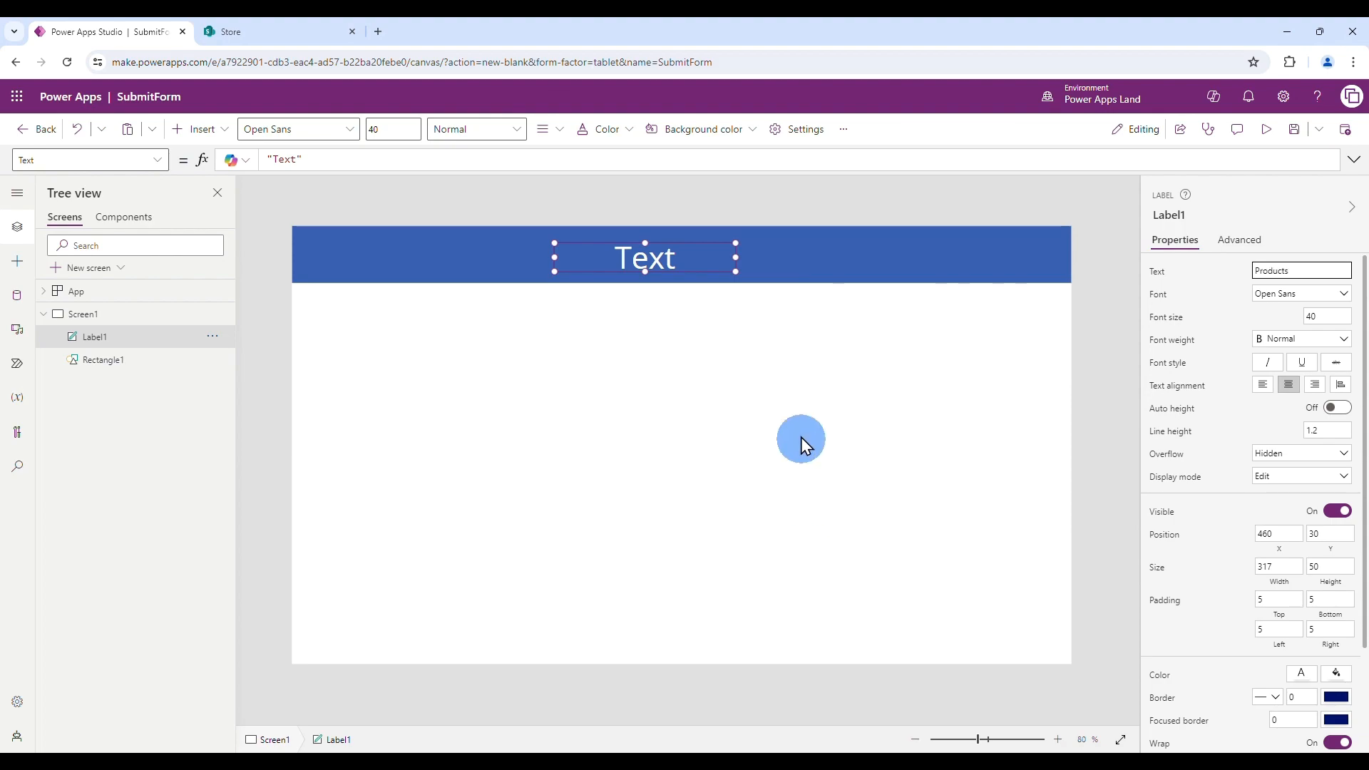
click(794, 393)
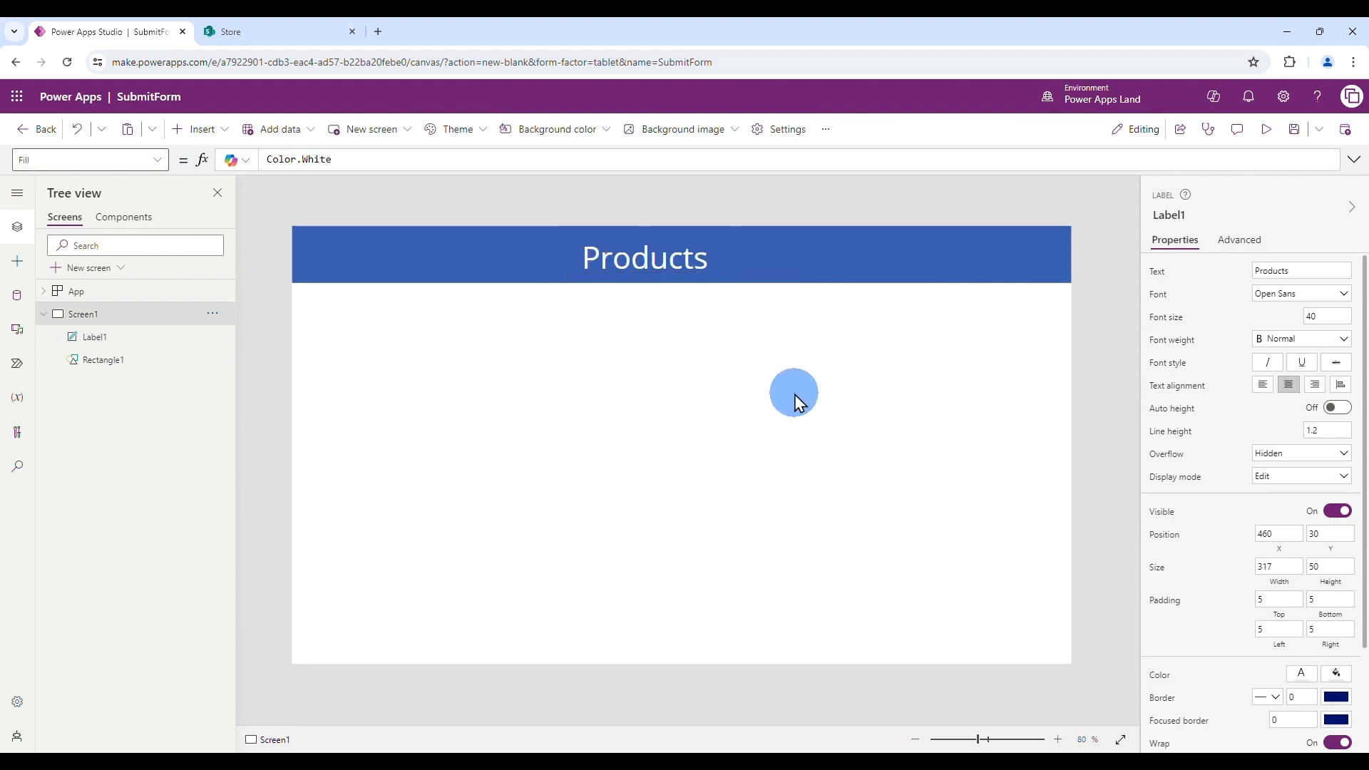
click(702, 257)
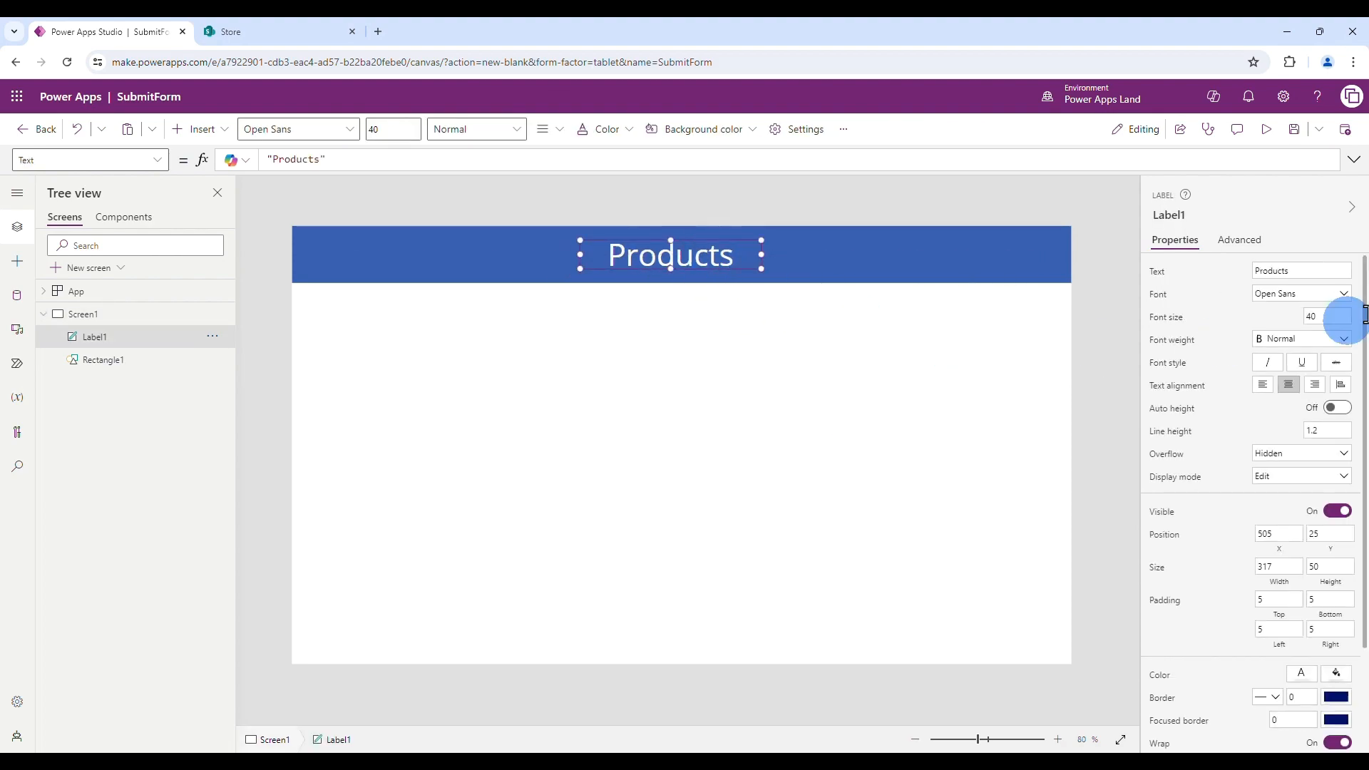
click(1279, 340)
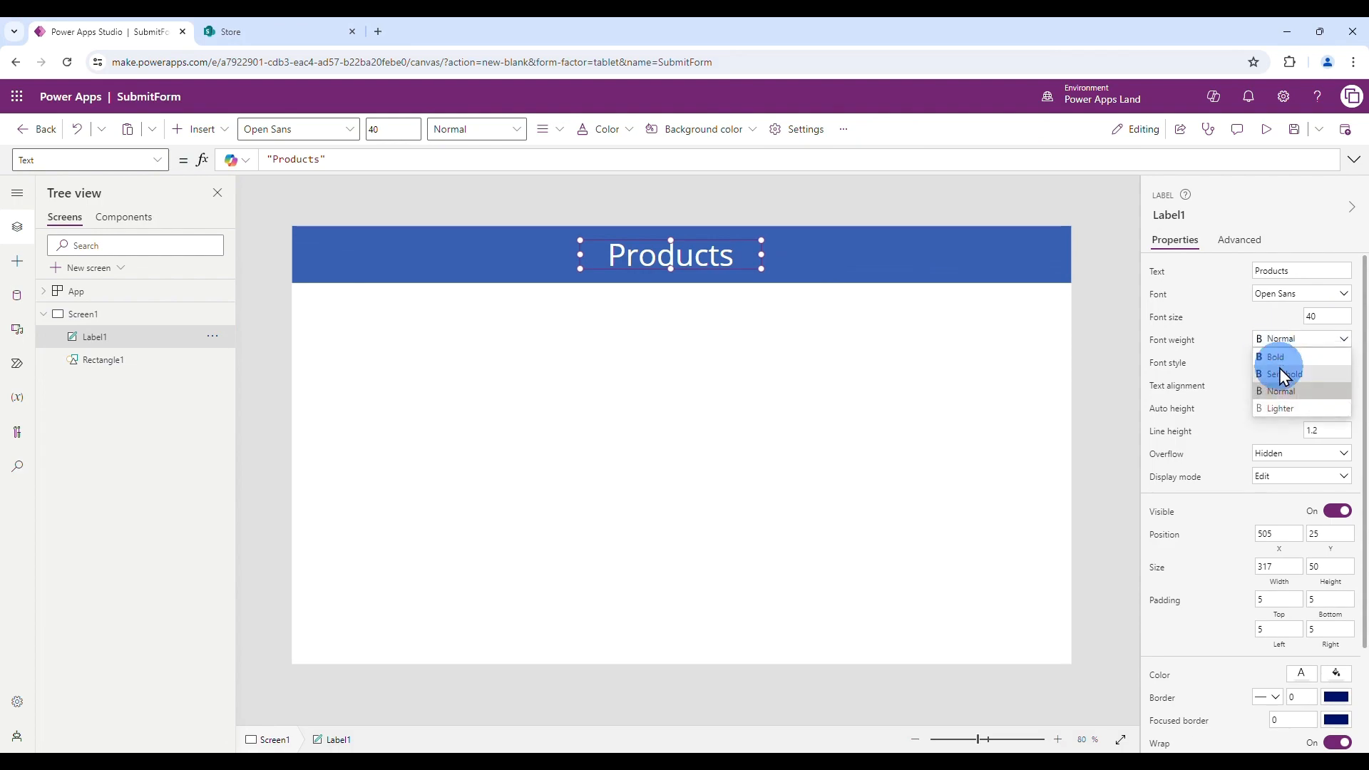
click(1276, 357)
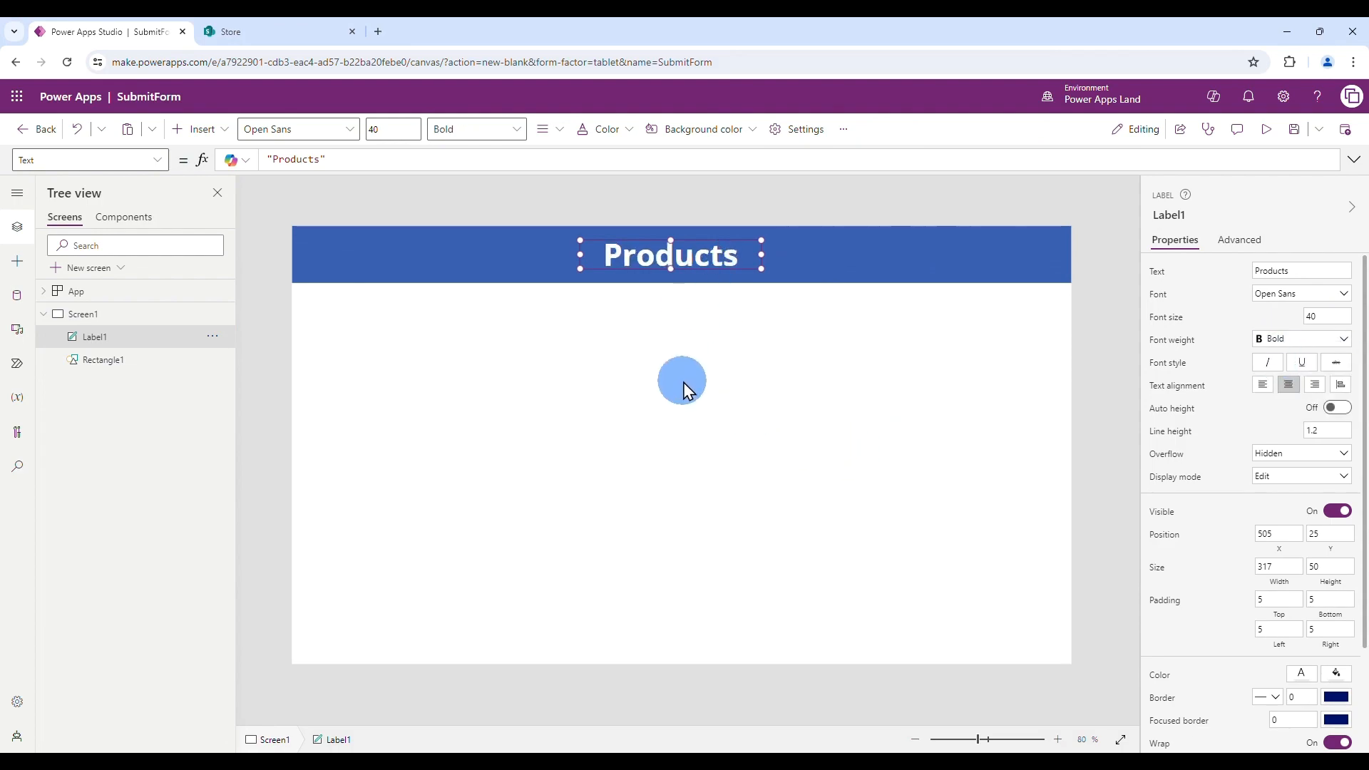
click(607, 555)
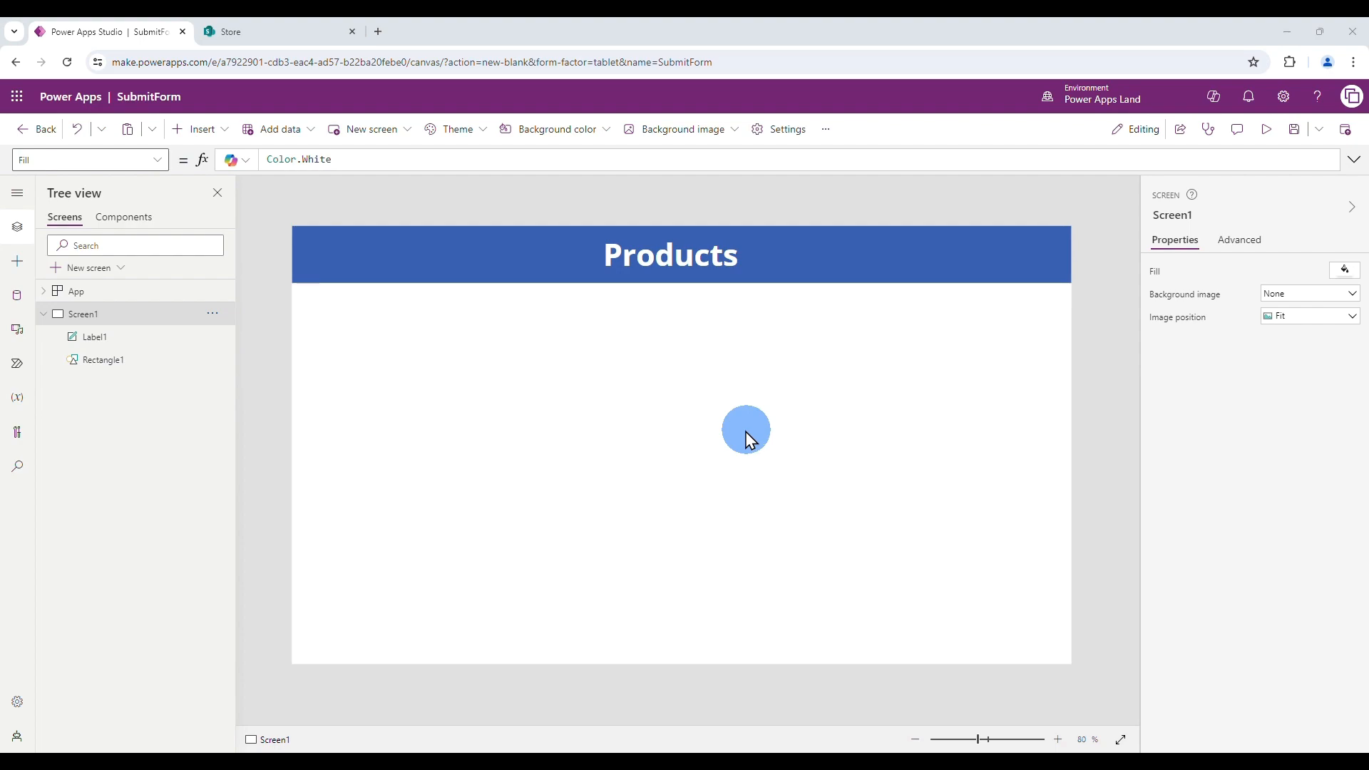
- In the Data pane, add data using the existing SharePoint connection found by searching 'sharepoint'
click(18, 295)
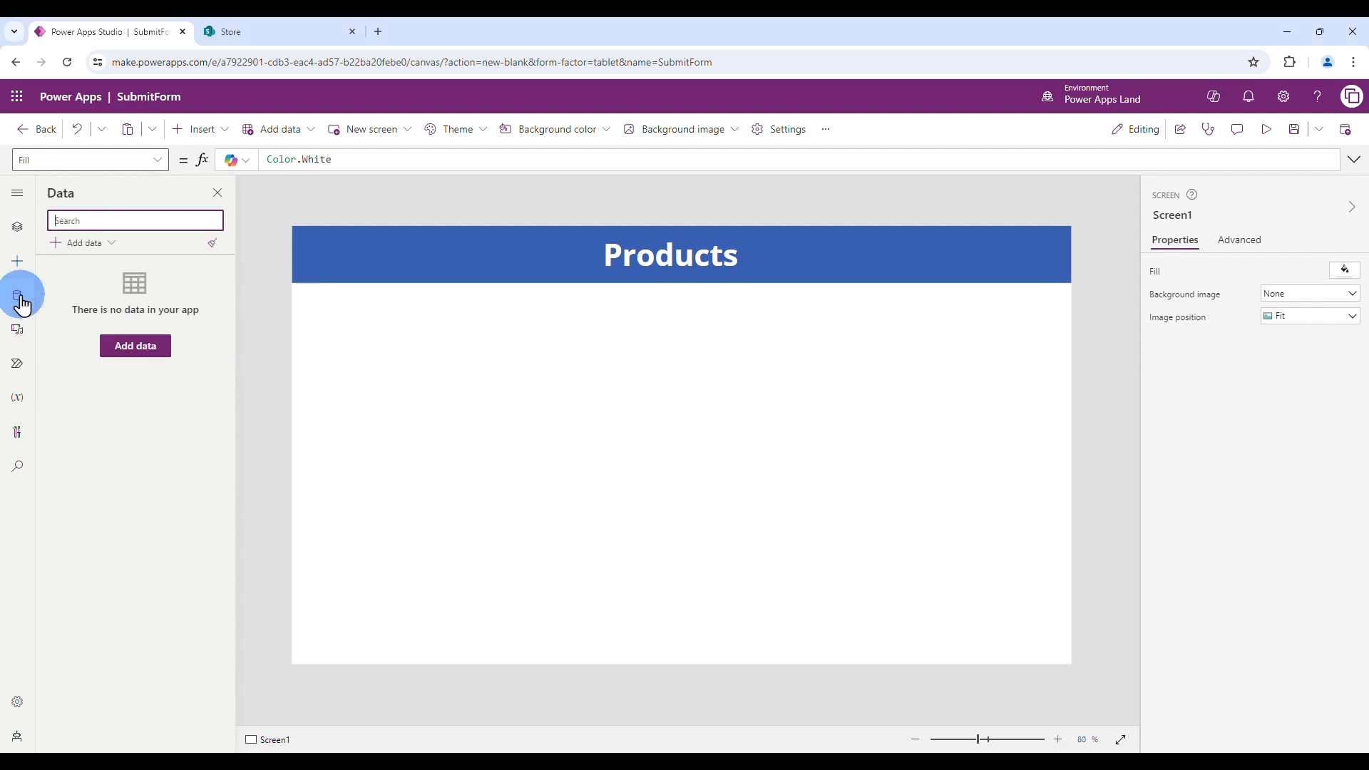
click(90, 243)
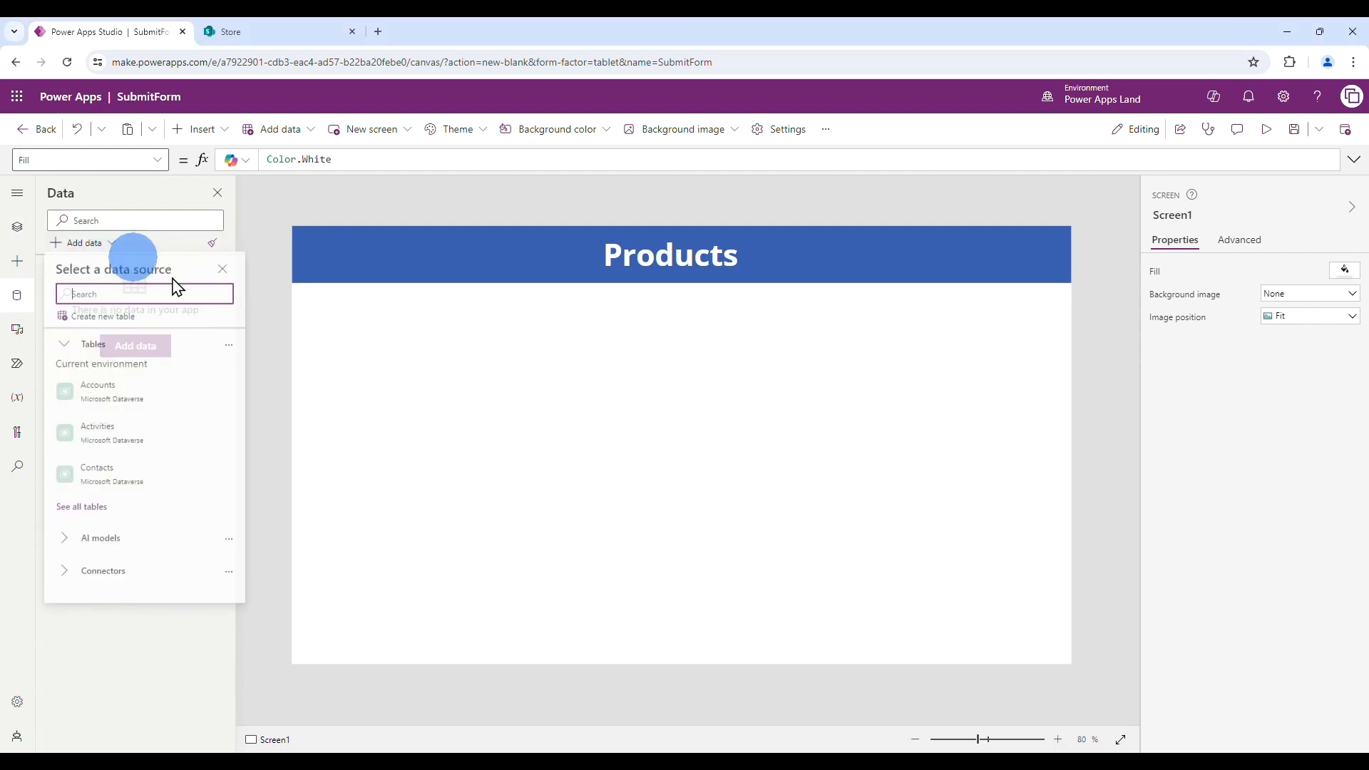
text(sharepoint)
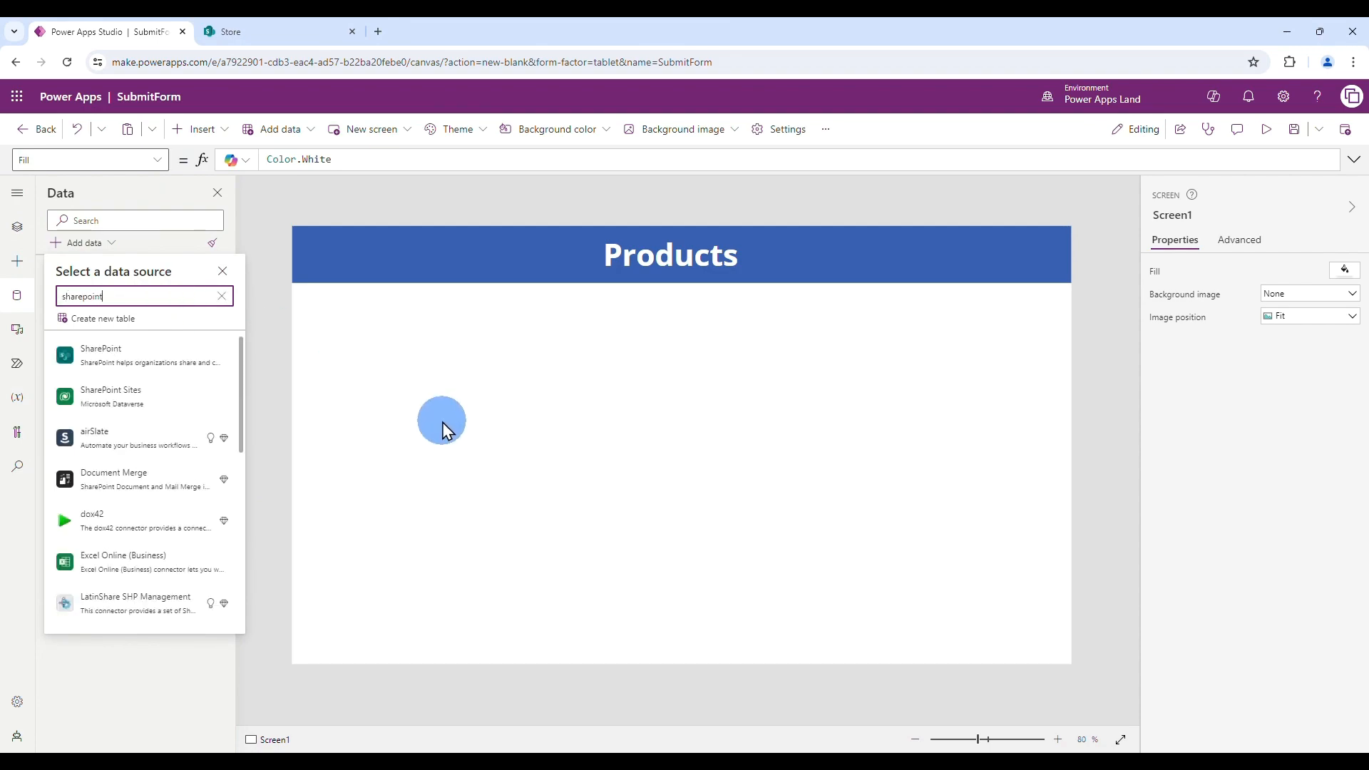
click(157, 363)
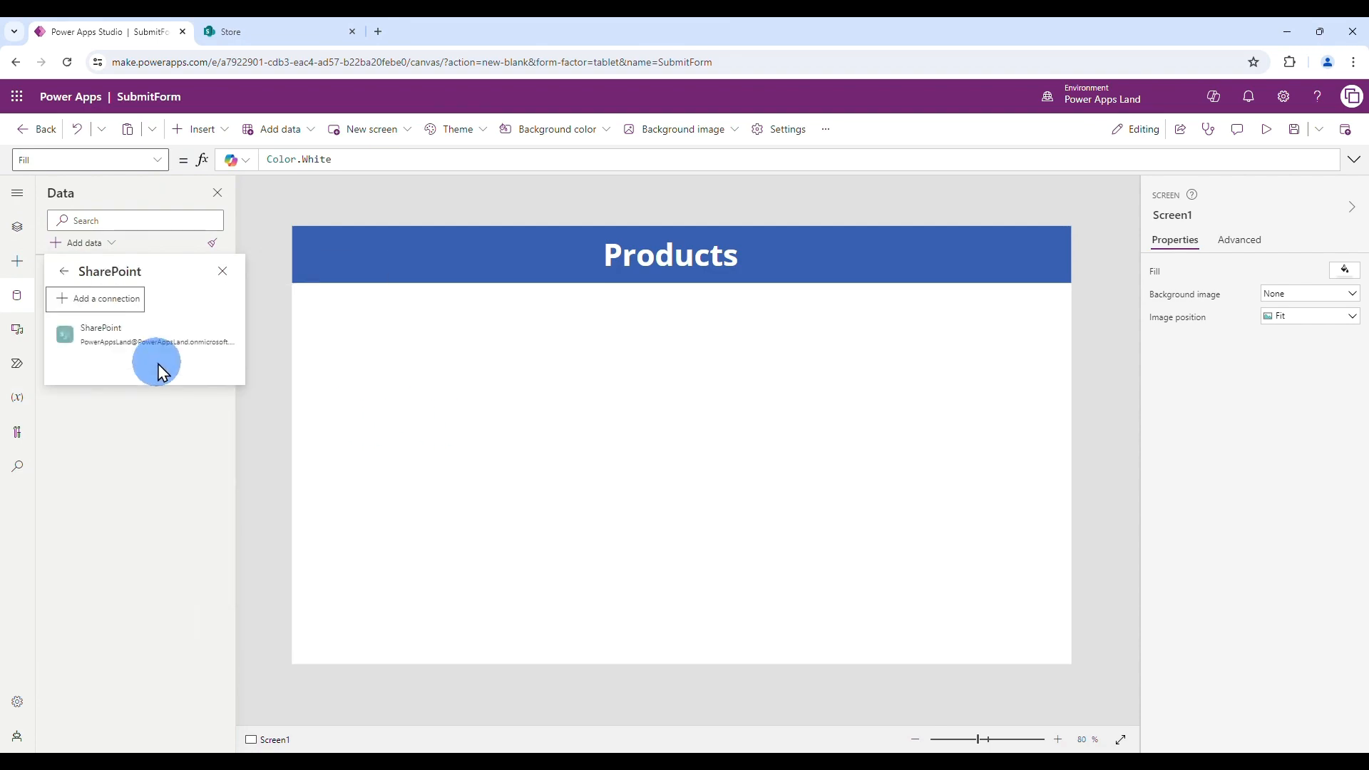
click(131, 335)
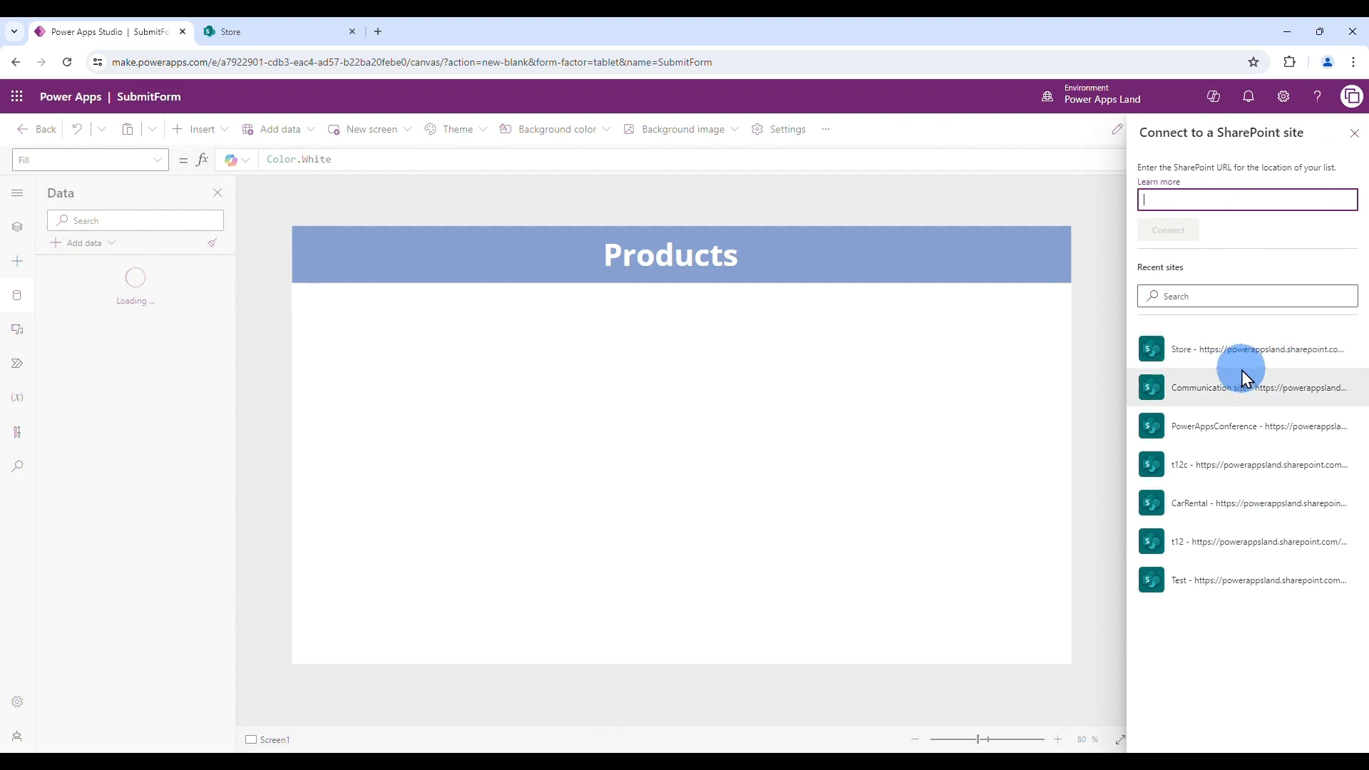
- Copy the Store site address from the SharePoint tab and return to Studio
click(264, 33)
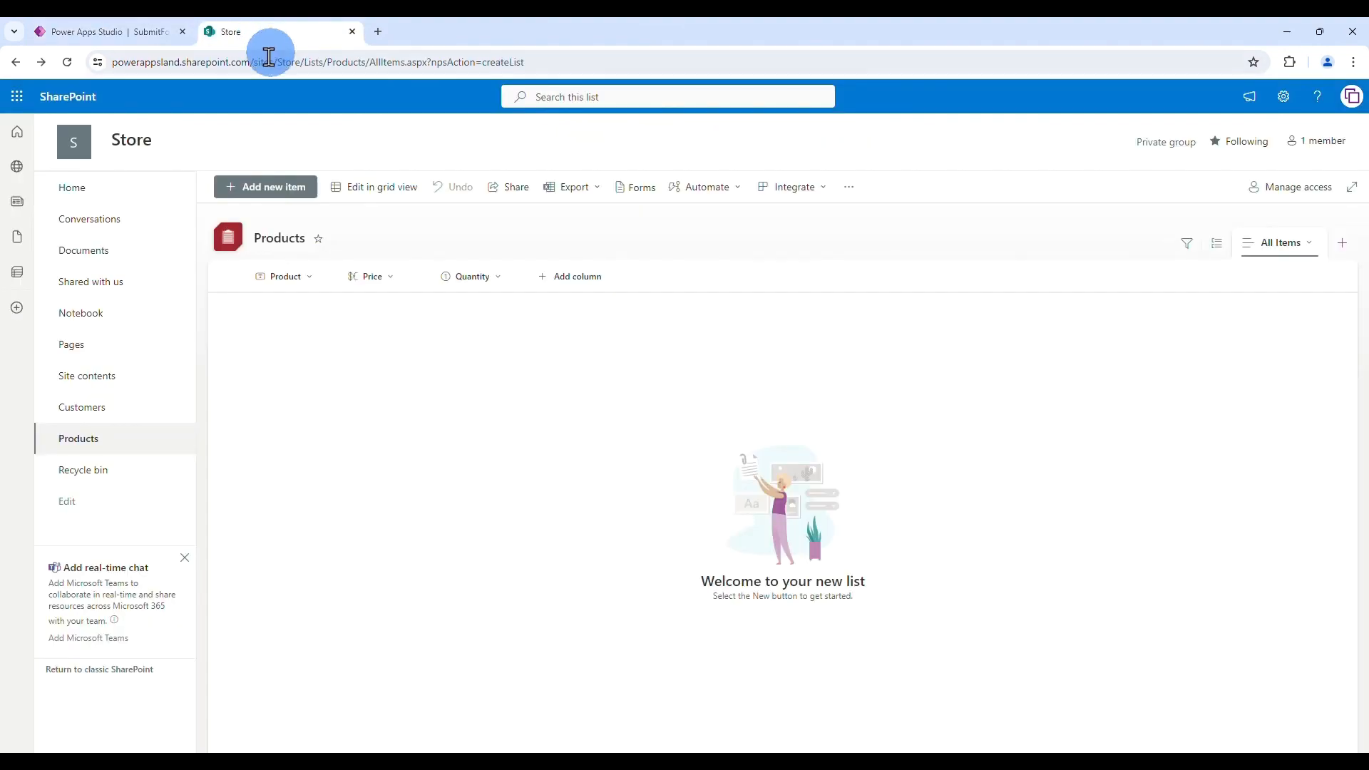
drag(303, 63, 107, 62)
key(ctrl+c)
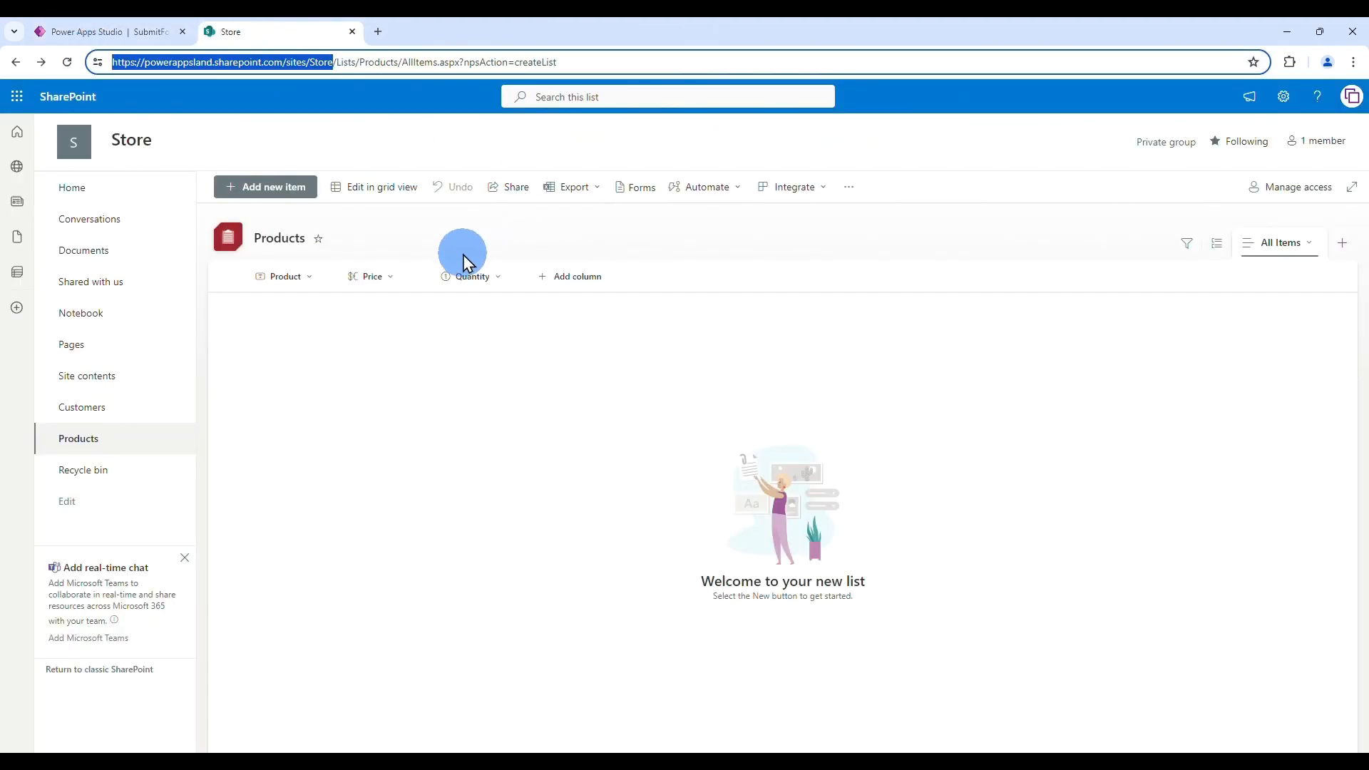
click(94, 31)
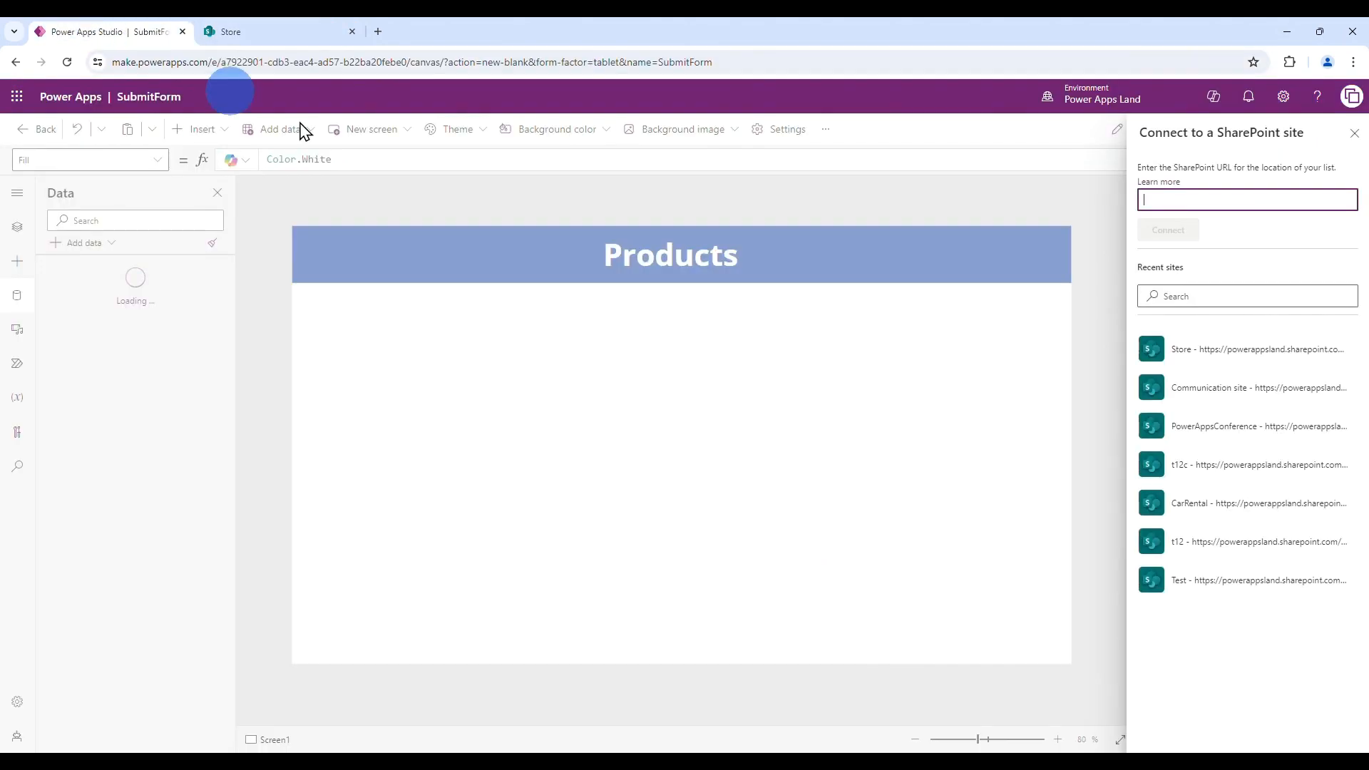
- Paste the Store site URL, connect, and add the Products list as a data source
click(1180, 198)
key(ctrl+v)
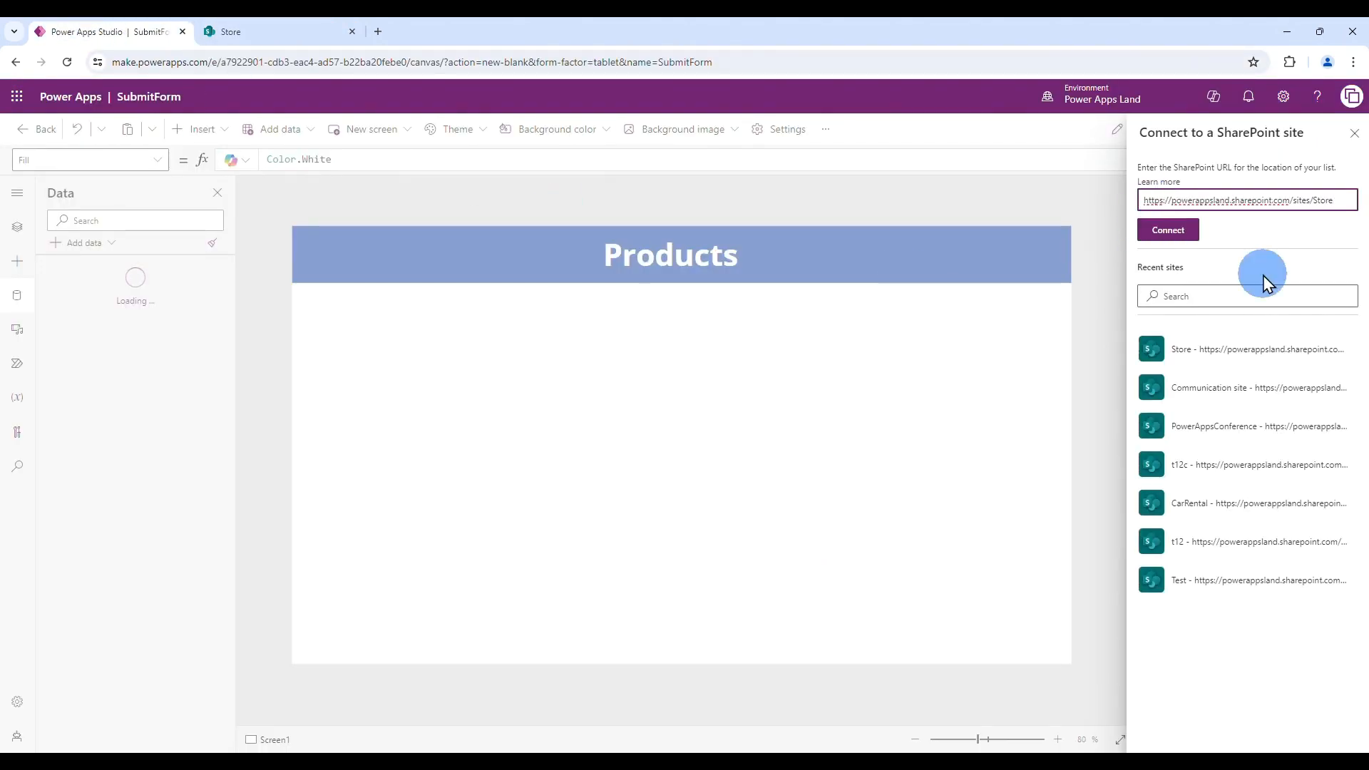
click(1168, 229)
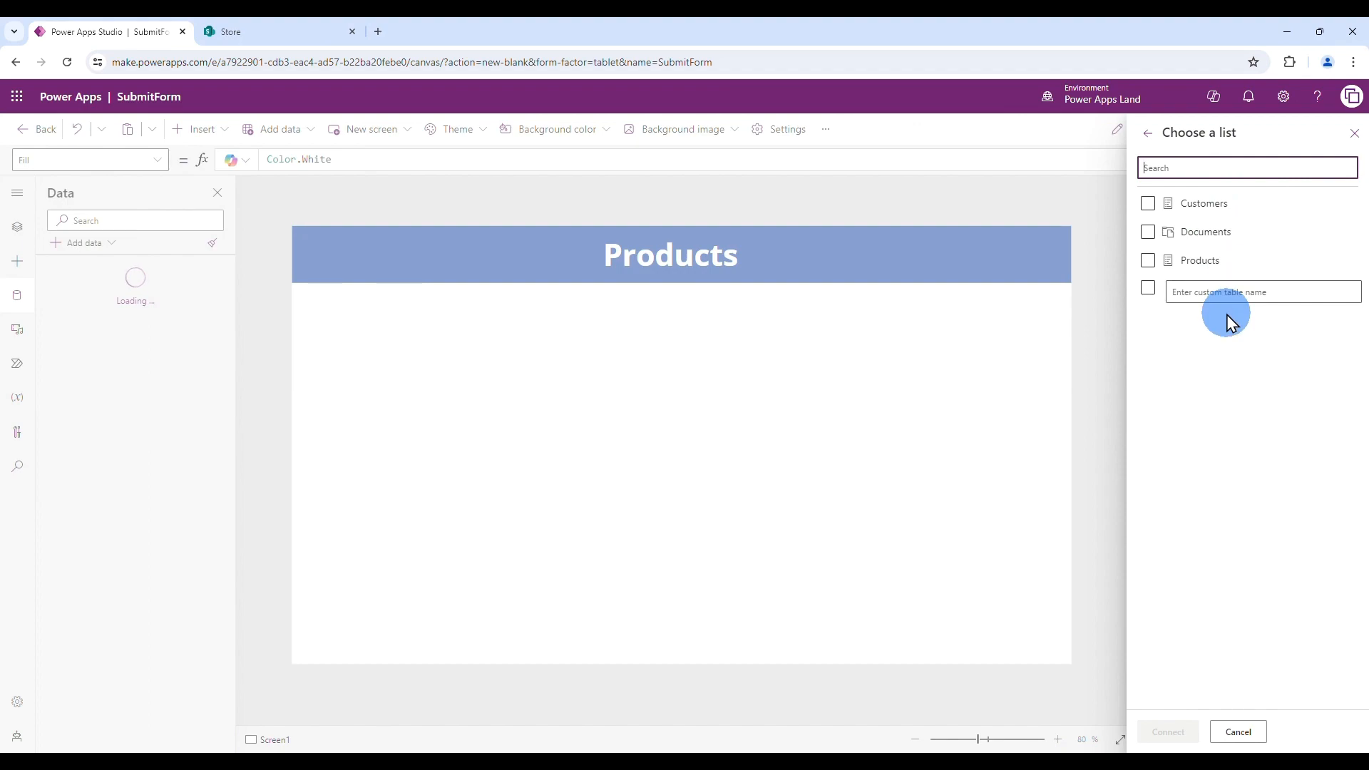
click(1147, 261)
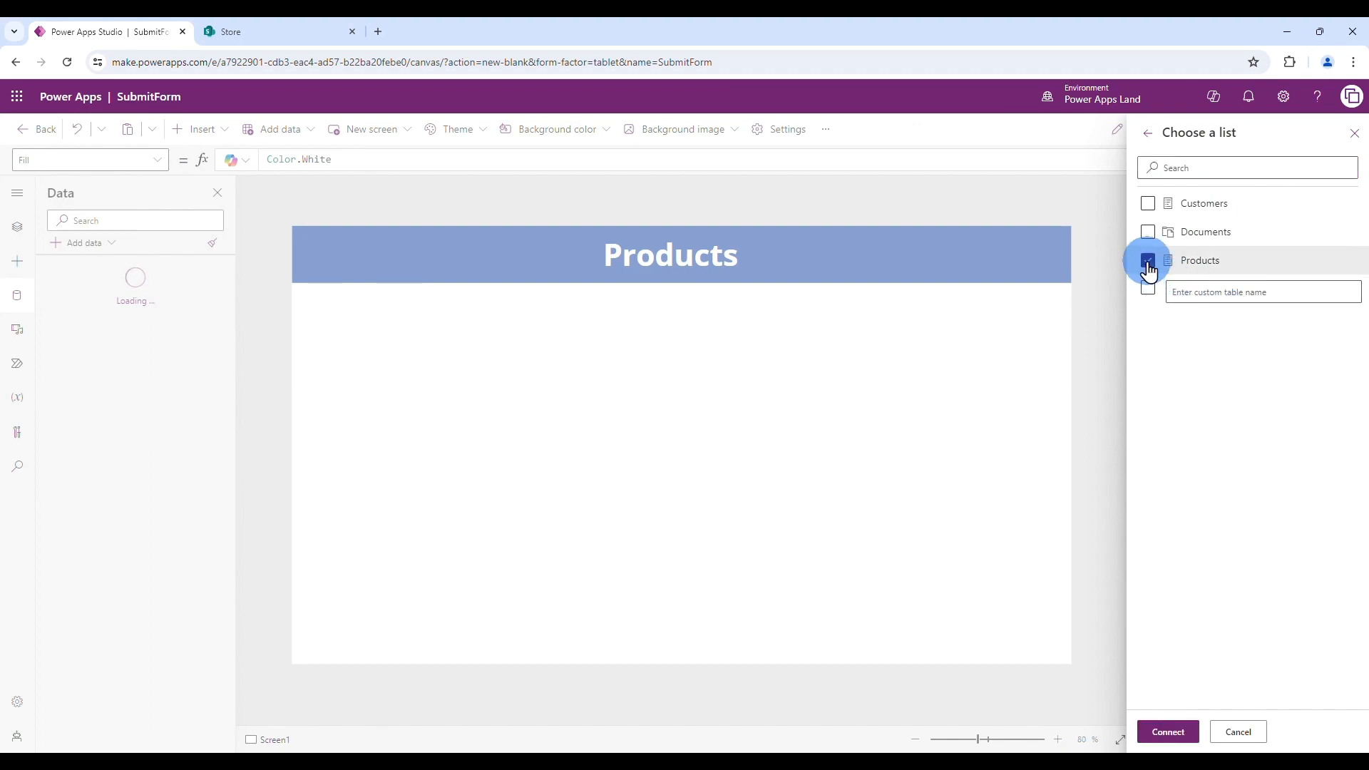
click(1169, 733)
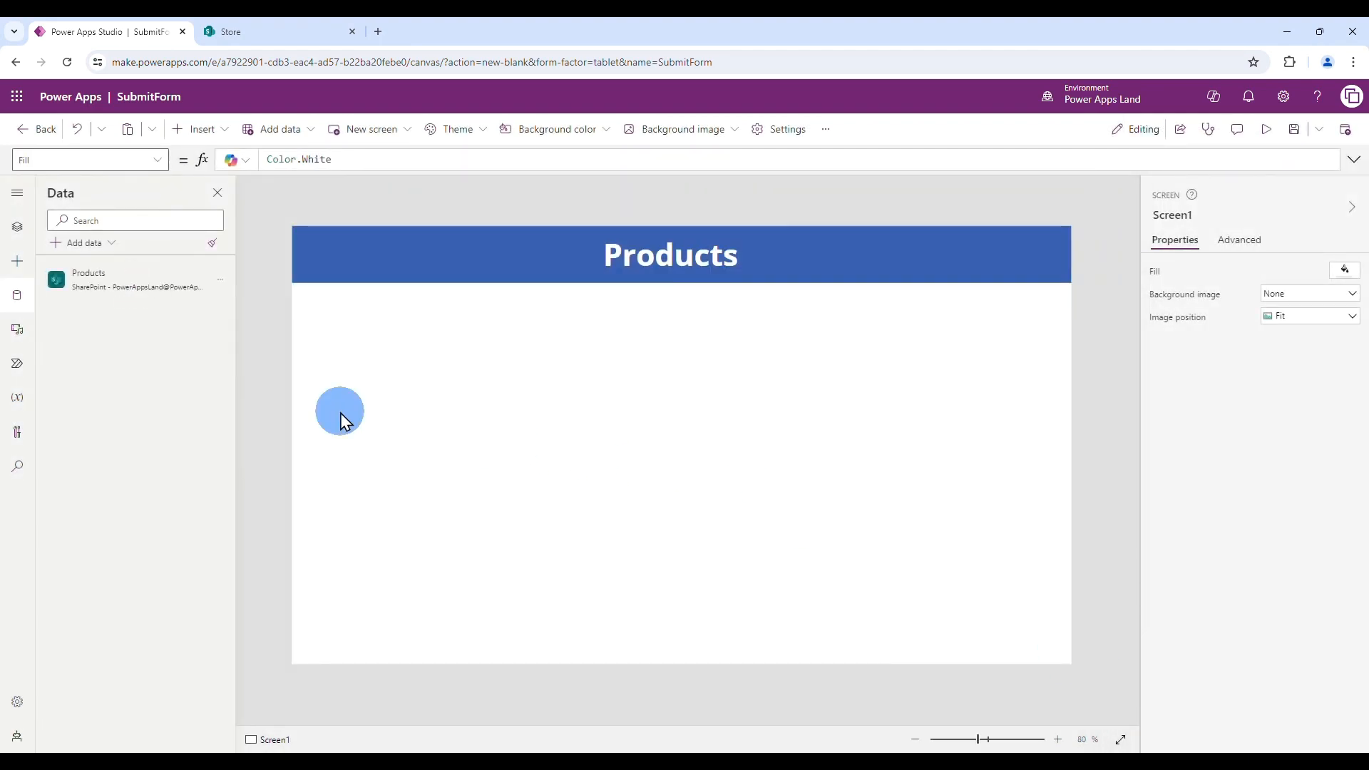
mouse_move(202, 290)
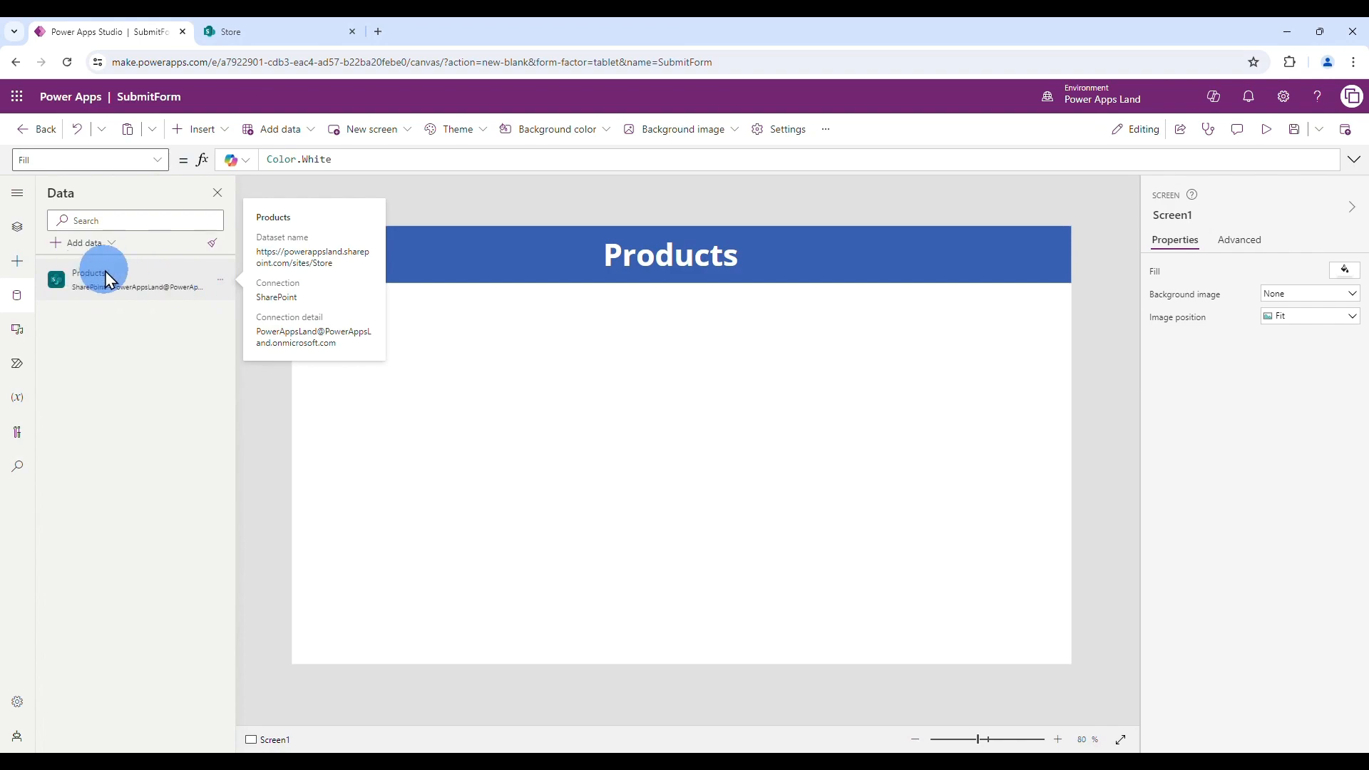
mouse_move(134, 298)
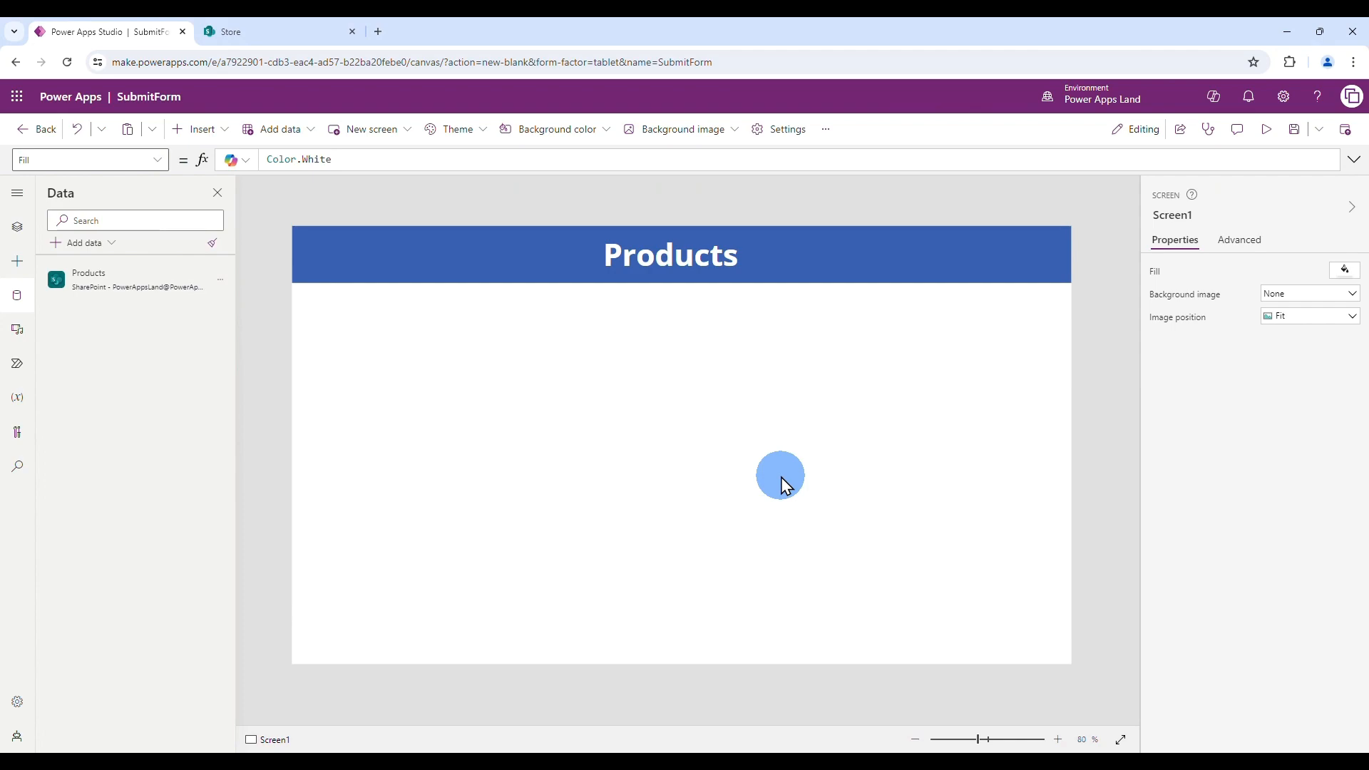
- Insert an edit form with Products as its data source
click(198, 129)
click(233, 245)
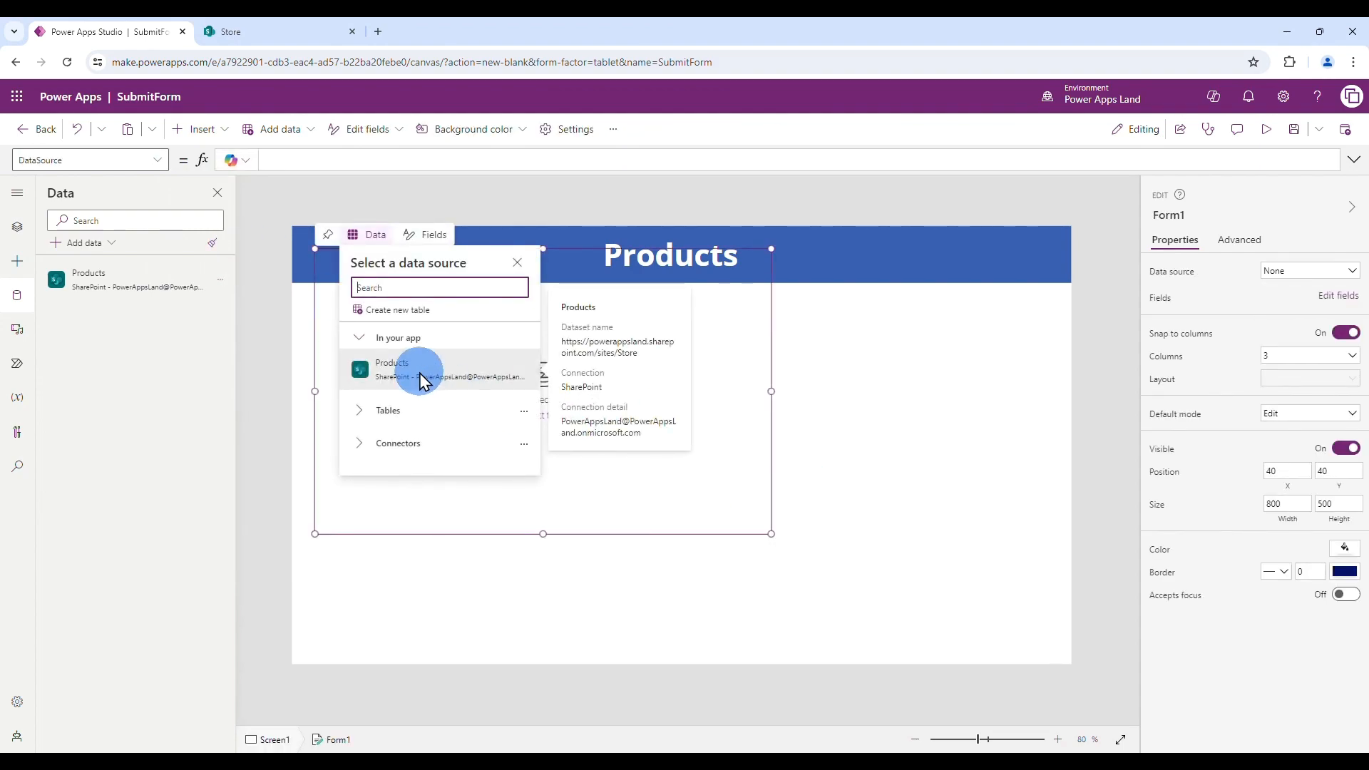
click(423, 372)
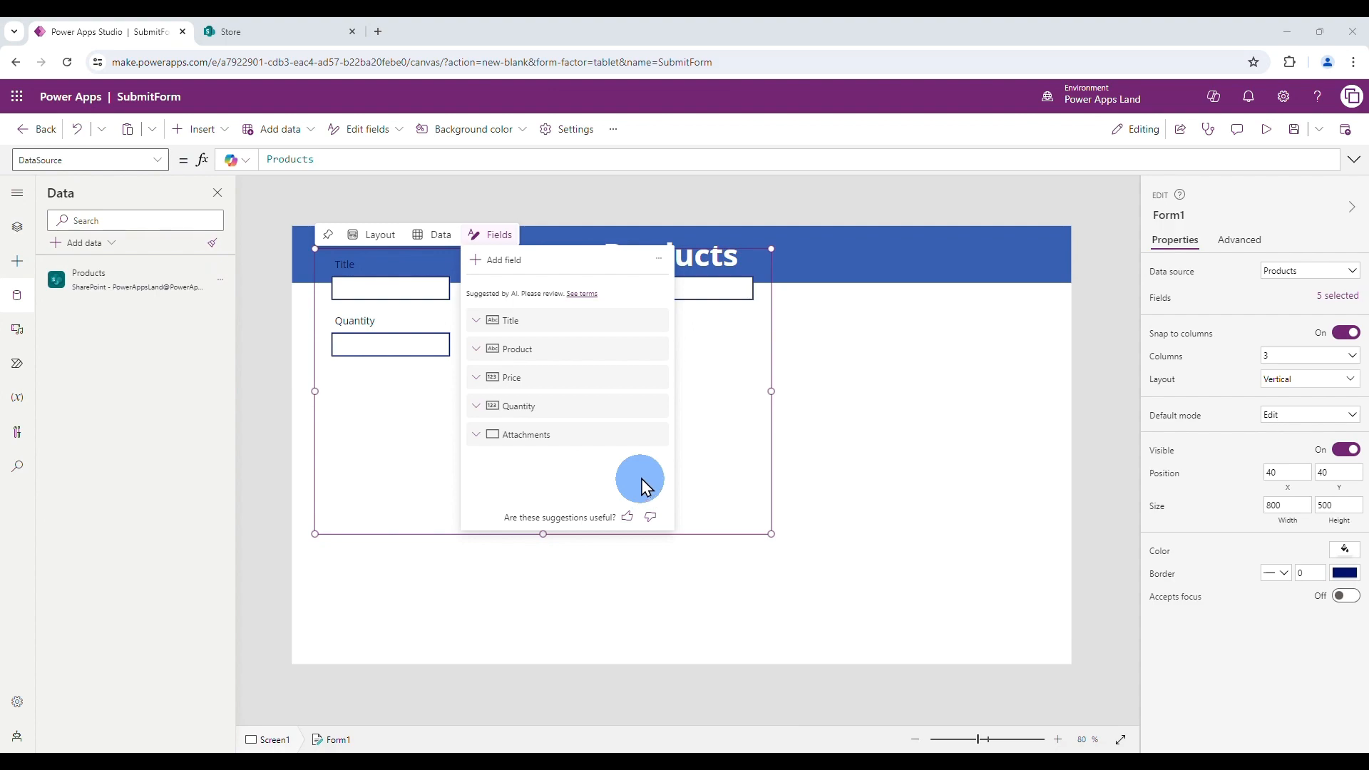
- Remove the Title and Attachments fields, leaving Product, Price and Quantity
click(653, 323)
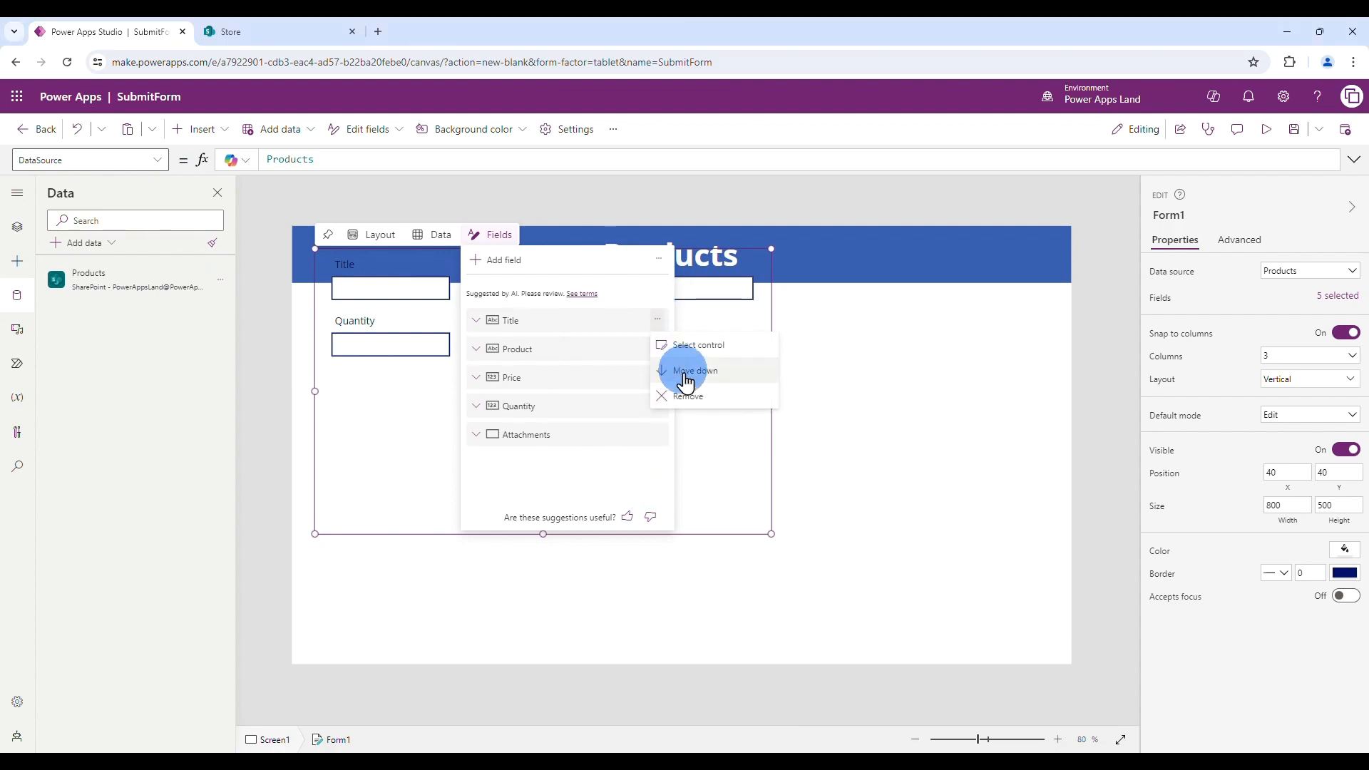
click(684, 401)
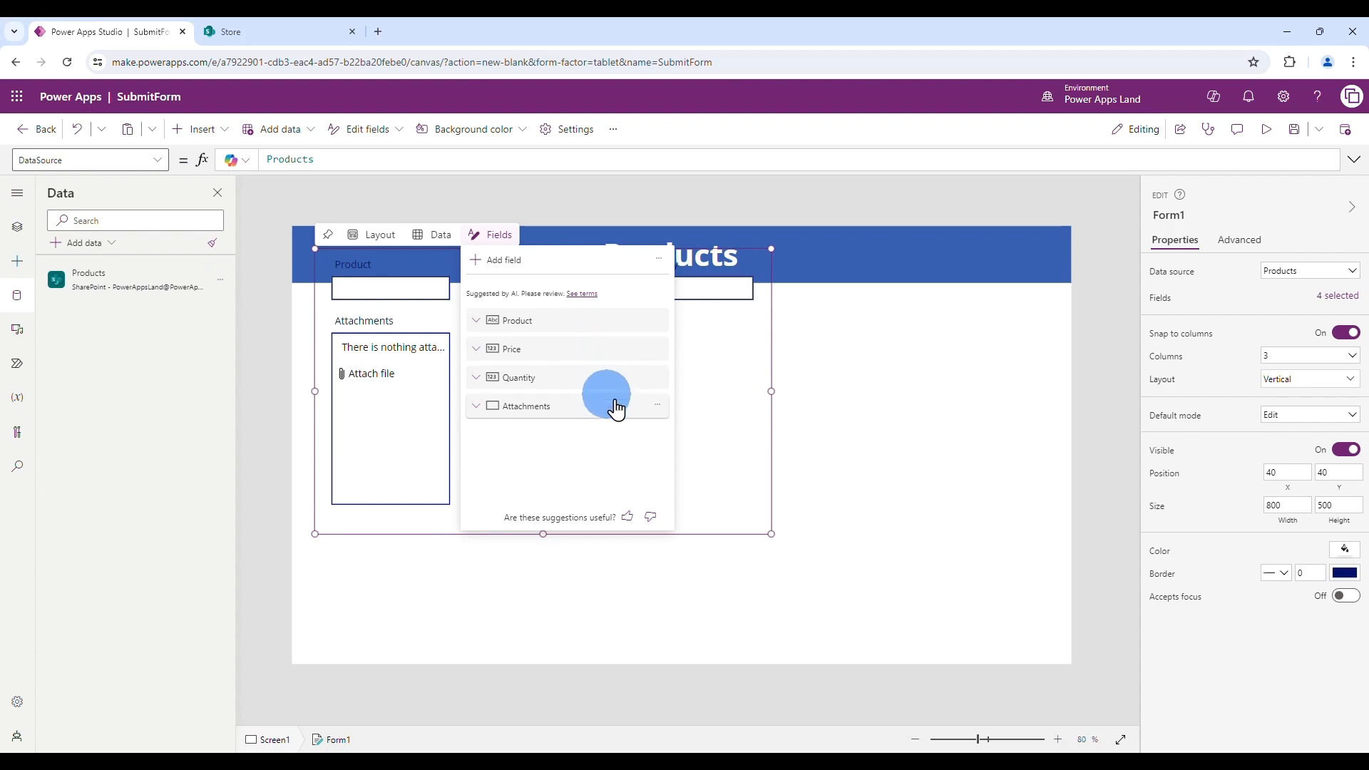
click(656, 406)
click(681, 481)
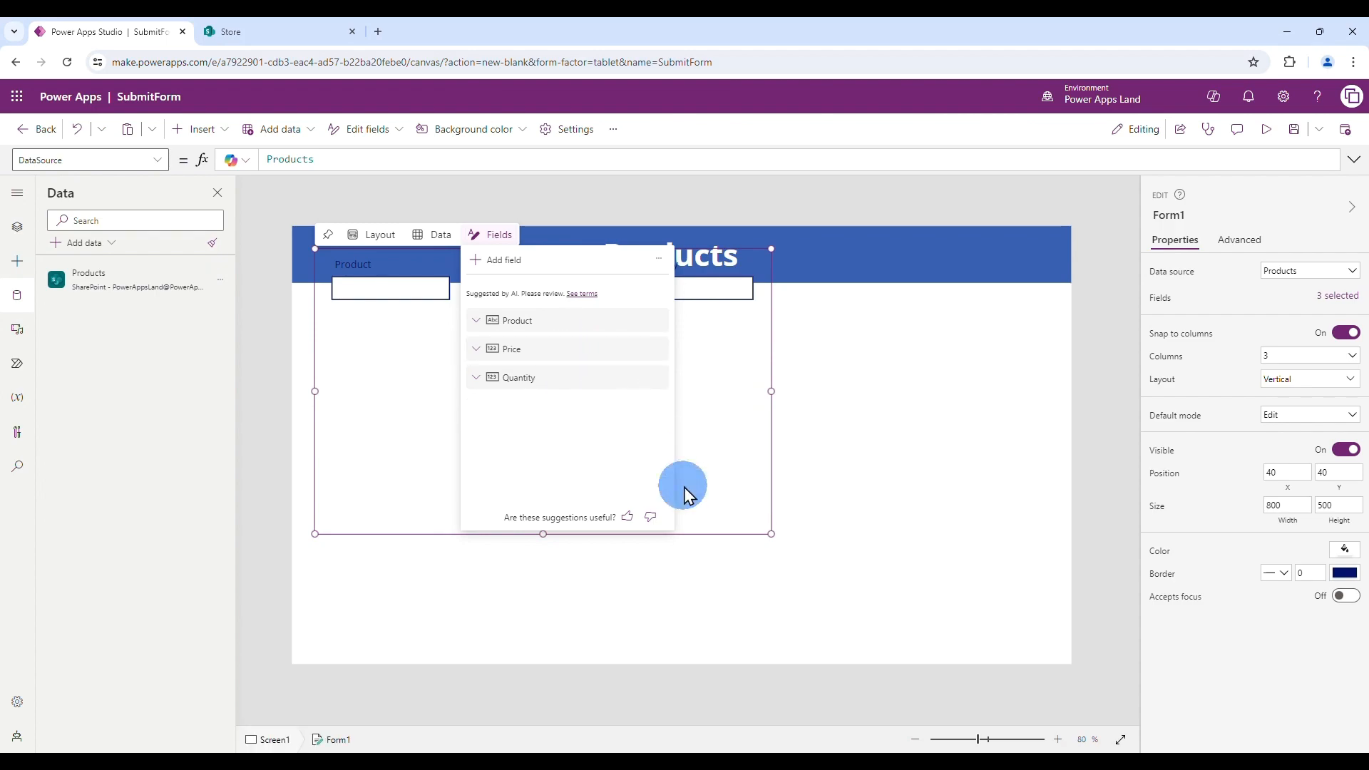
click(733, 460)
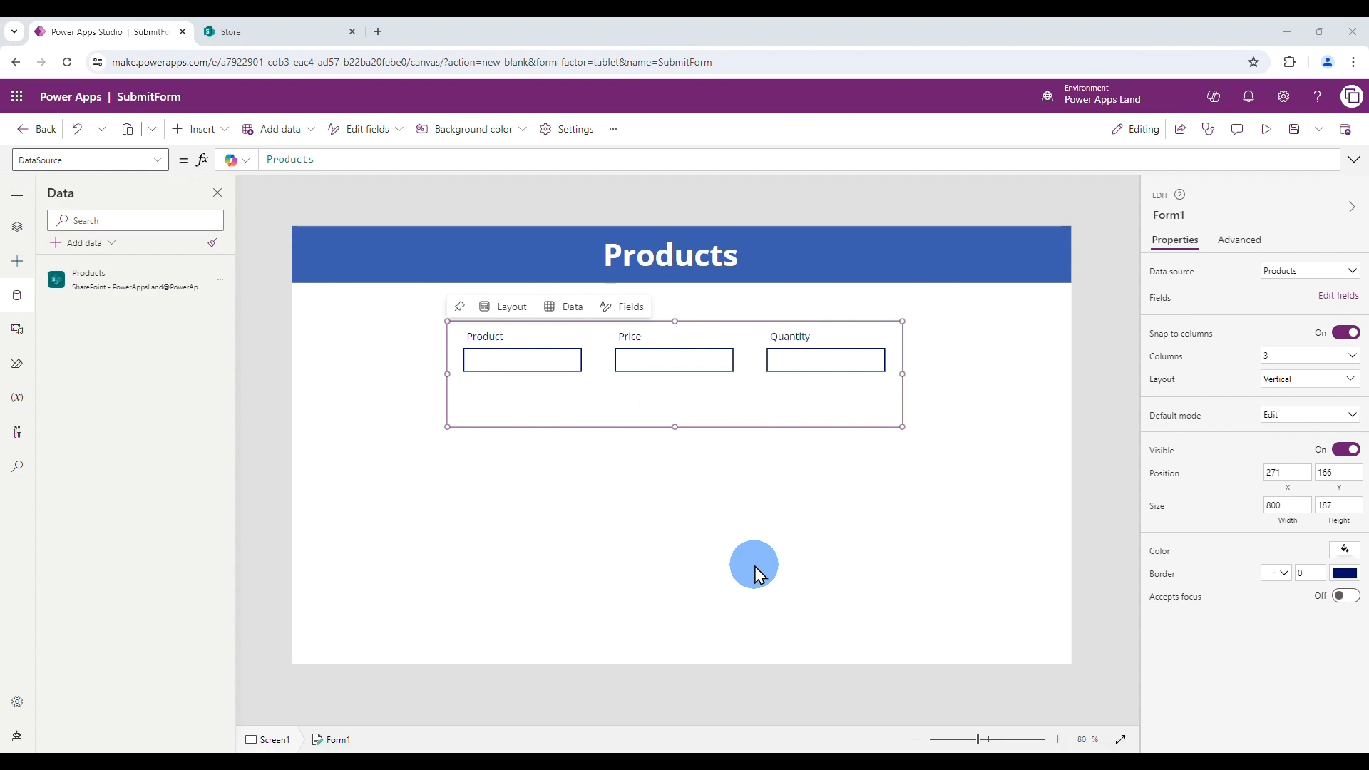
- Place a button below the form and label it 'Save'
click(193, 129)
drag(233, 367, 686, 498)
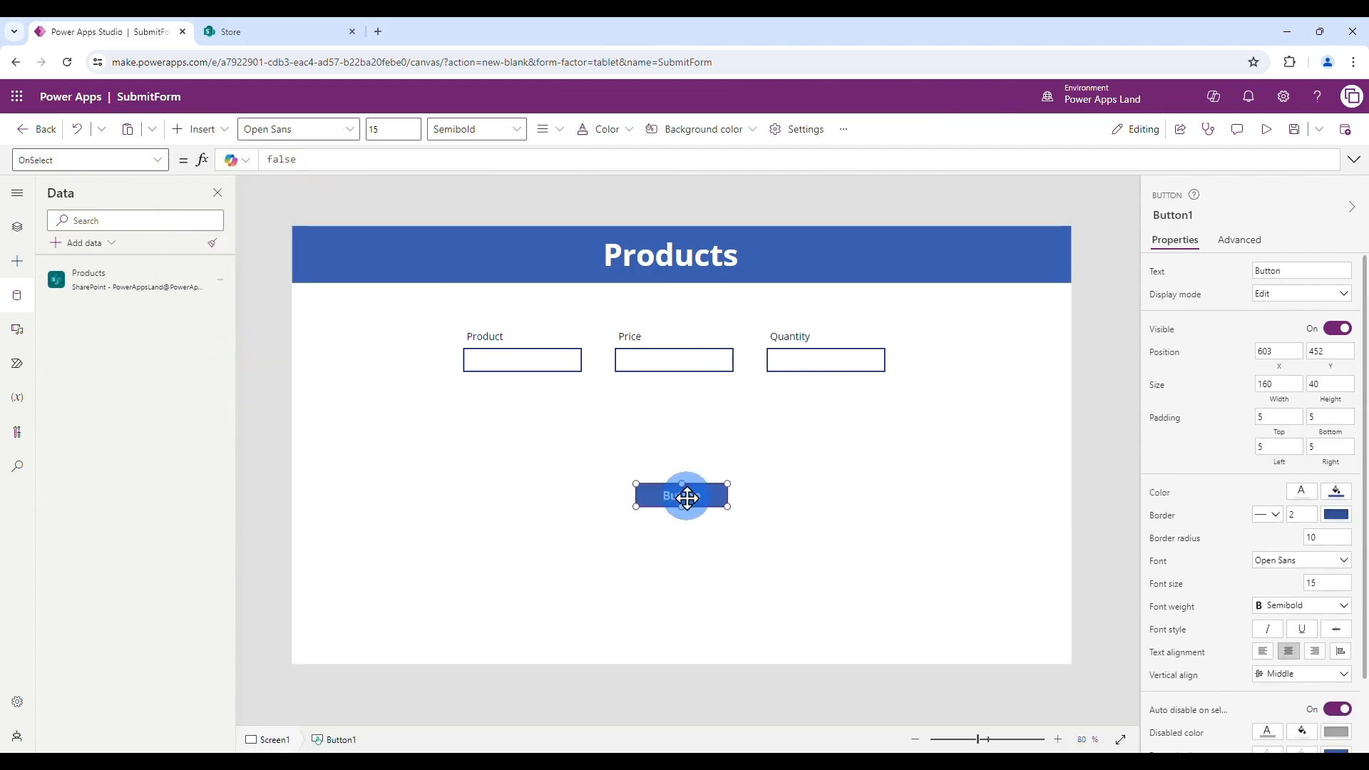
double_click(1295, 272)
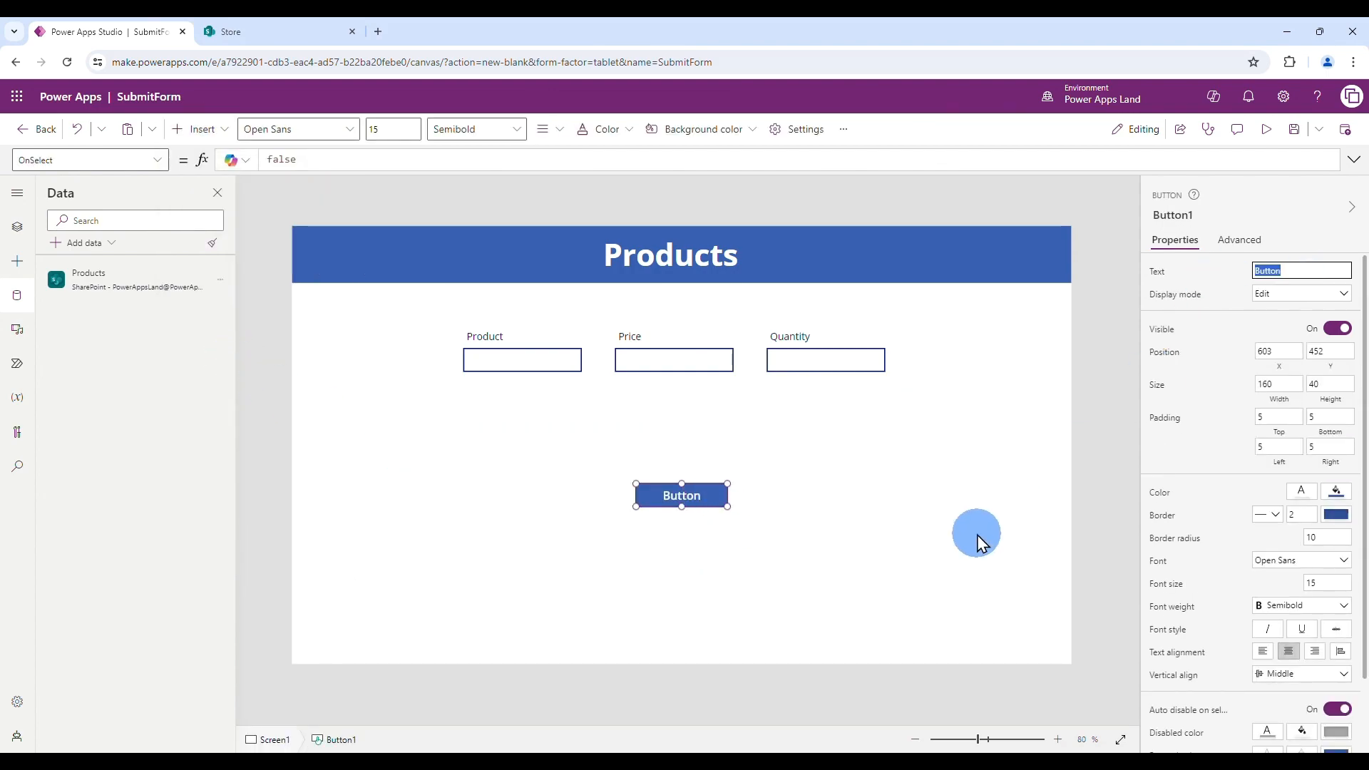
text(Save)
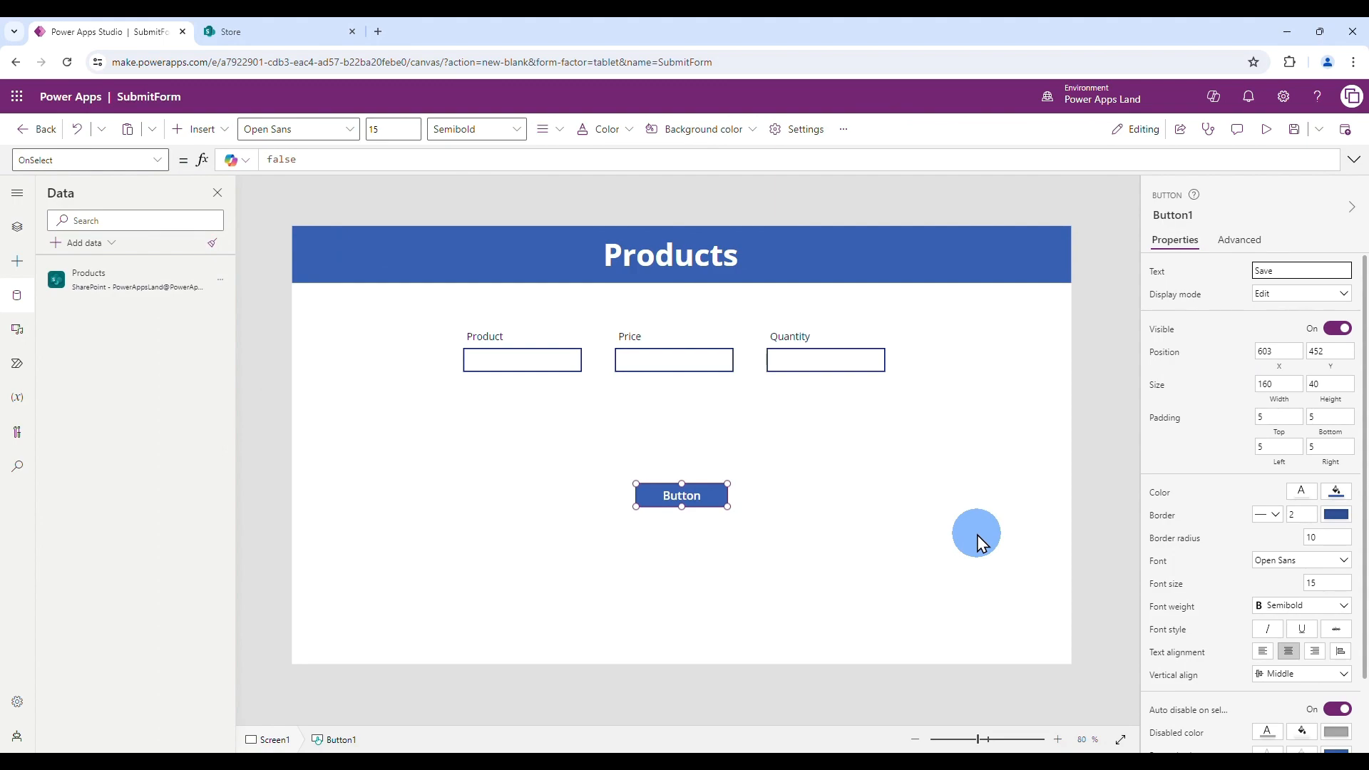
click(891, 472)
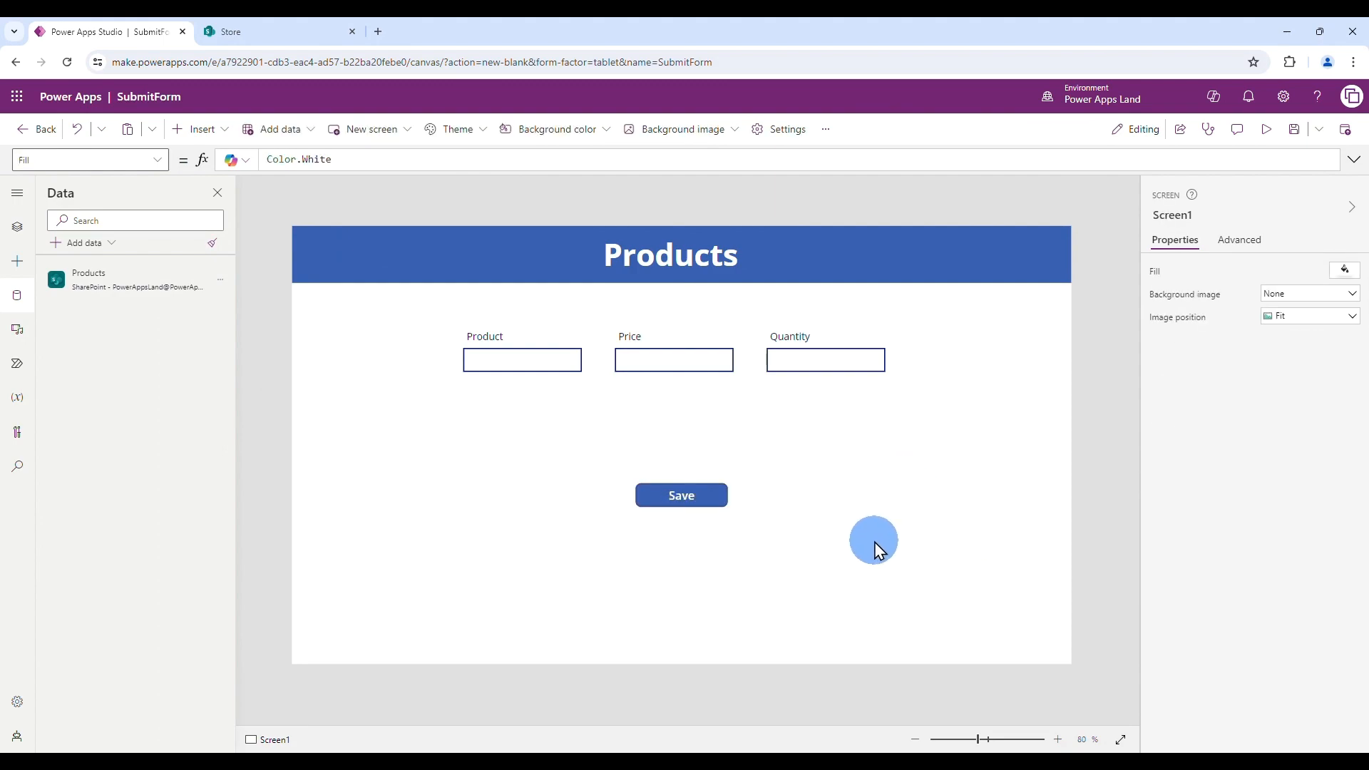
- Enlarge the Save button to 178 by 73 and save the app
click(670, 503)
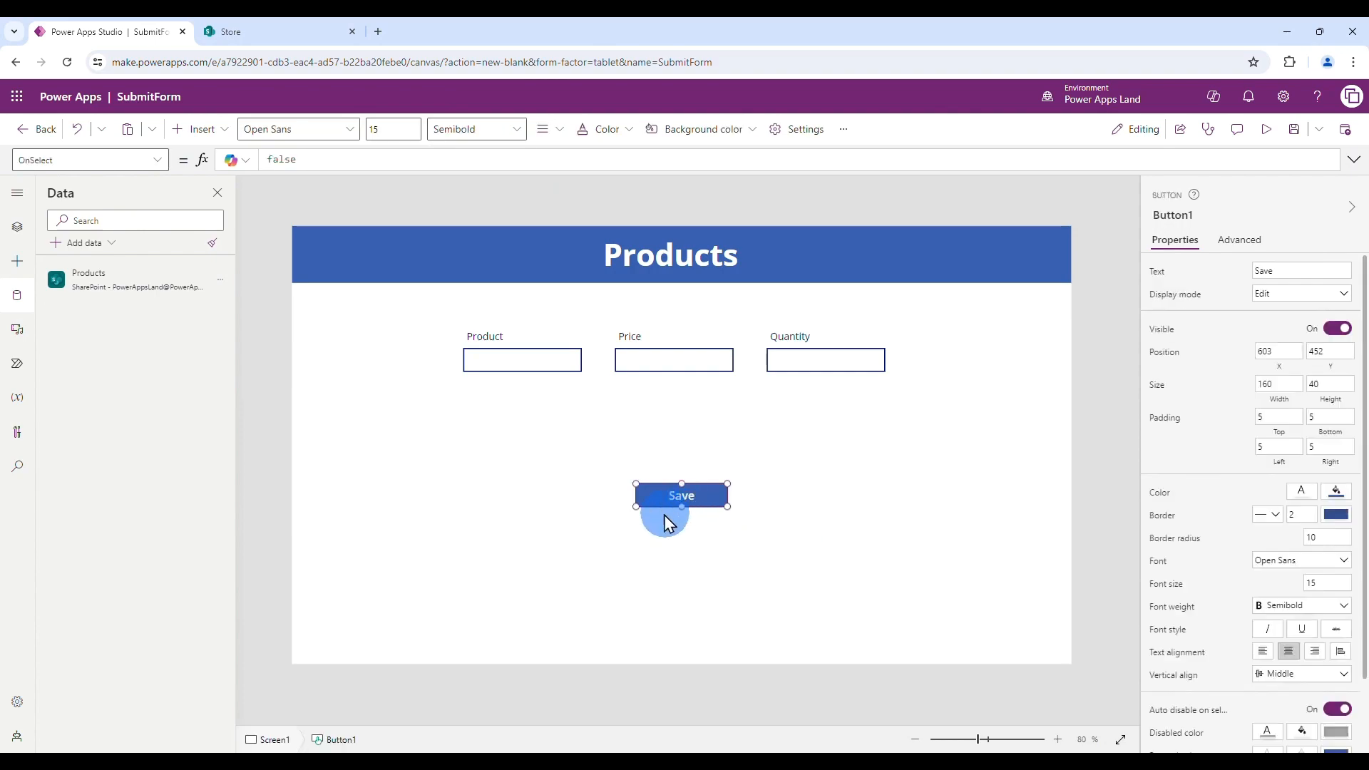
drag(635, 508, 676, 526)
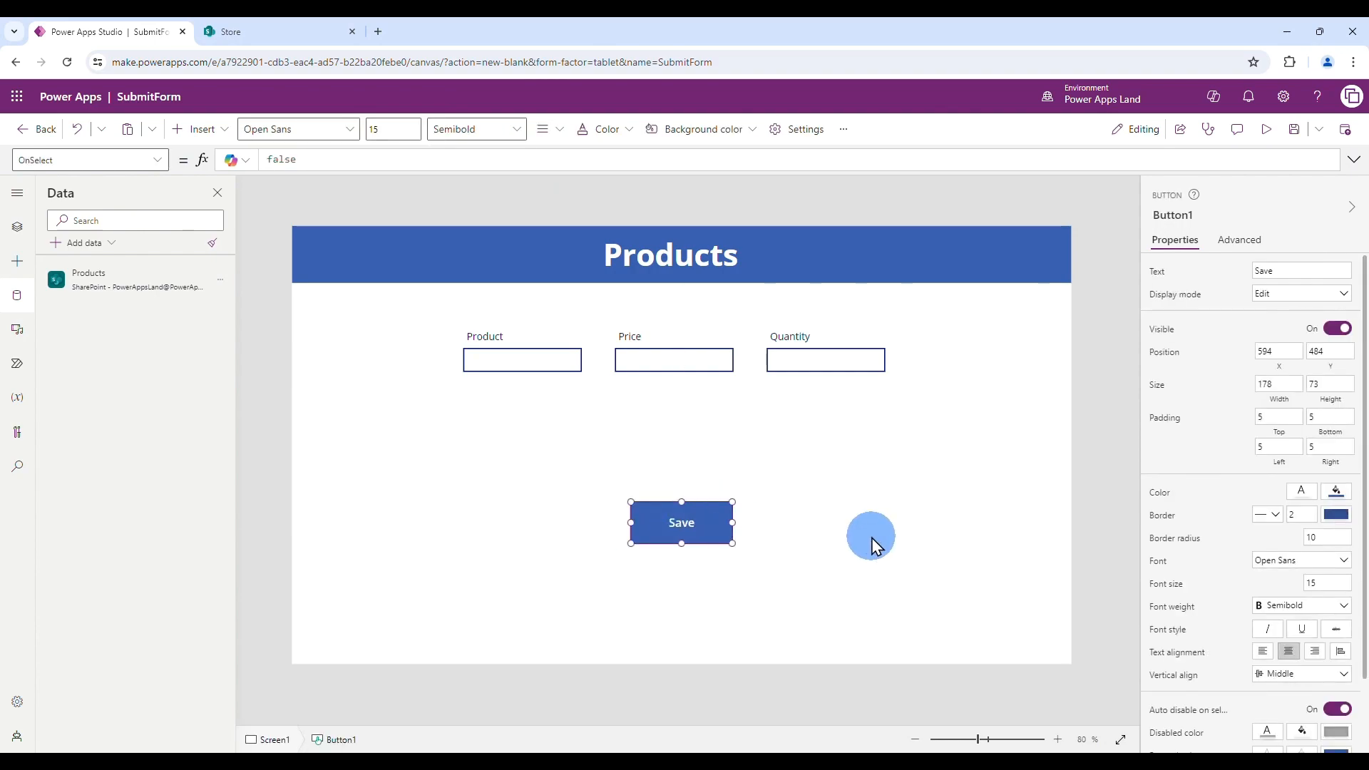
click(872, 539)
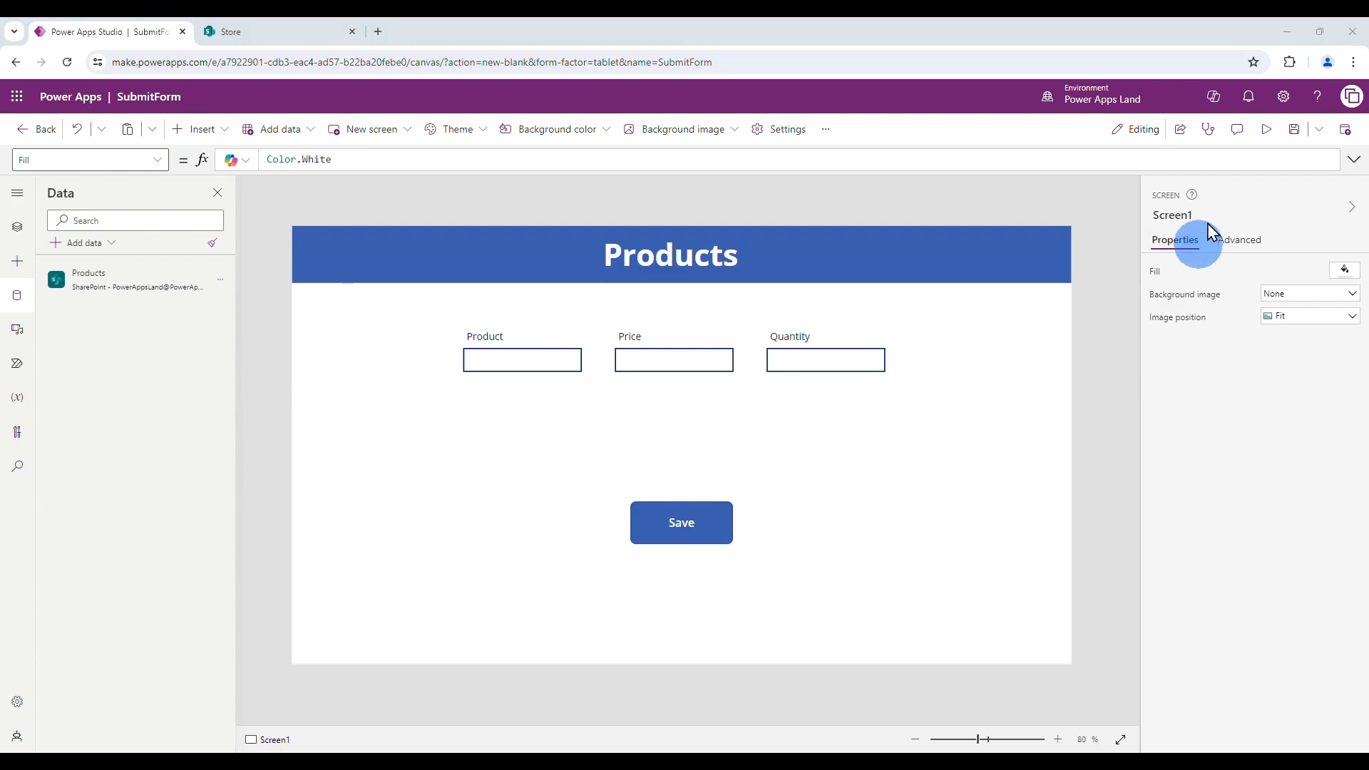
click(1292, 130)
click(1266, 137)
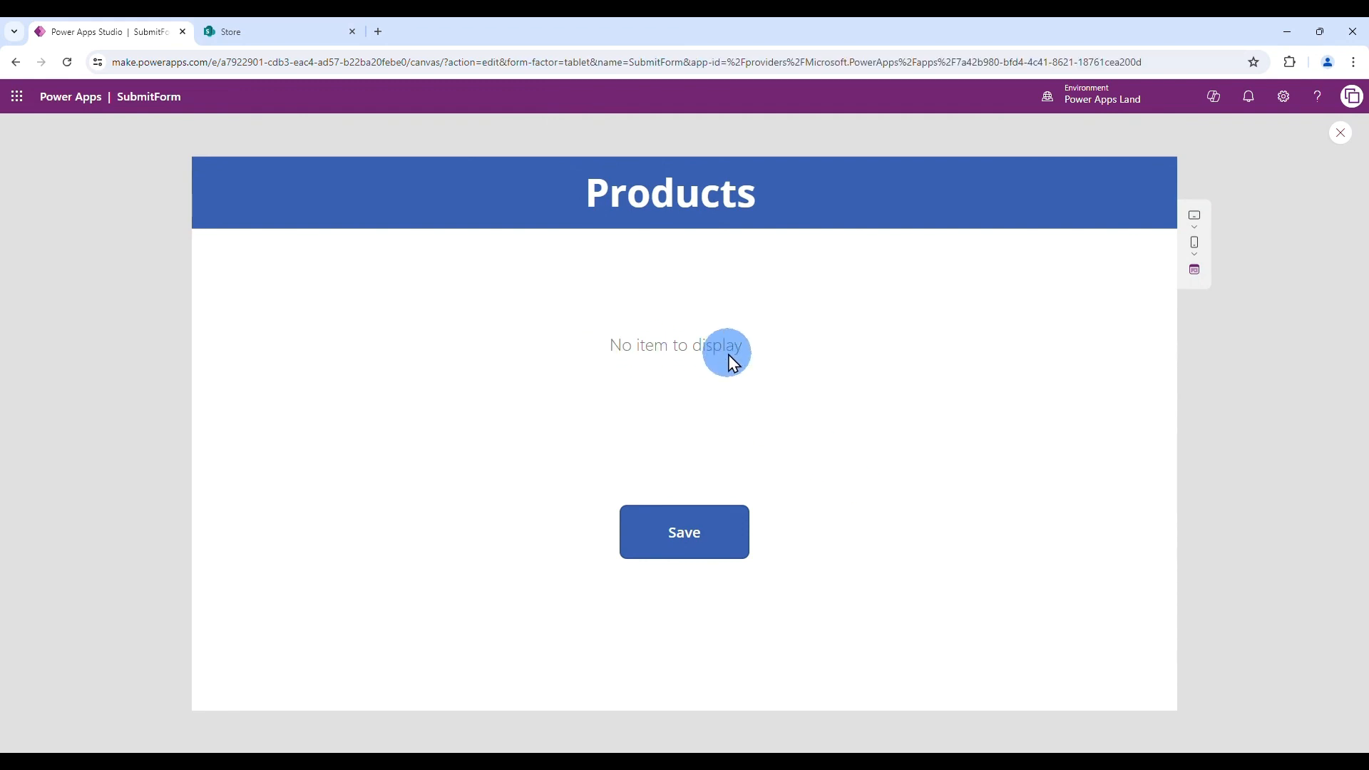
click(1340, 133)
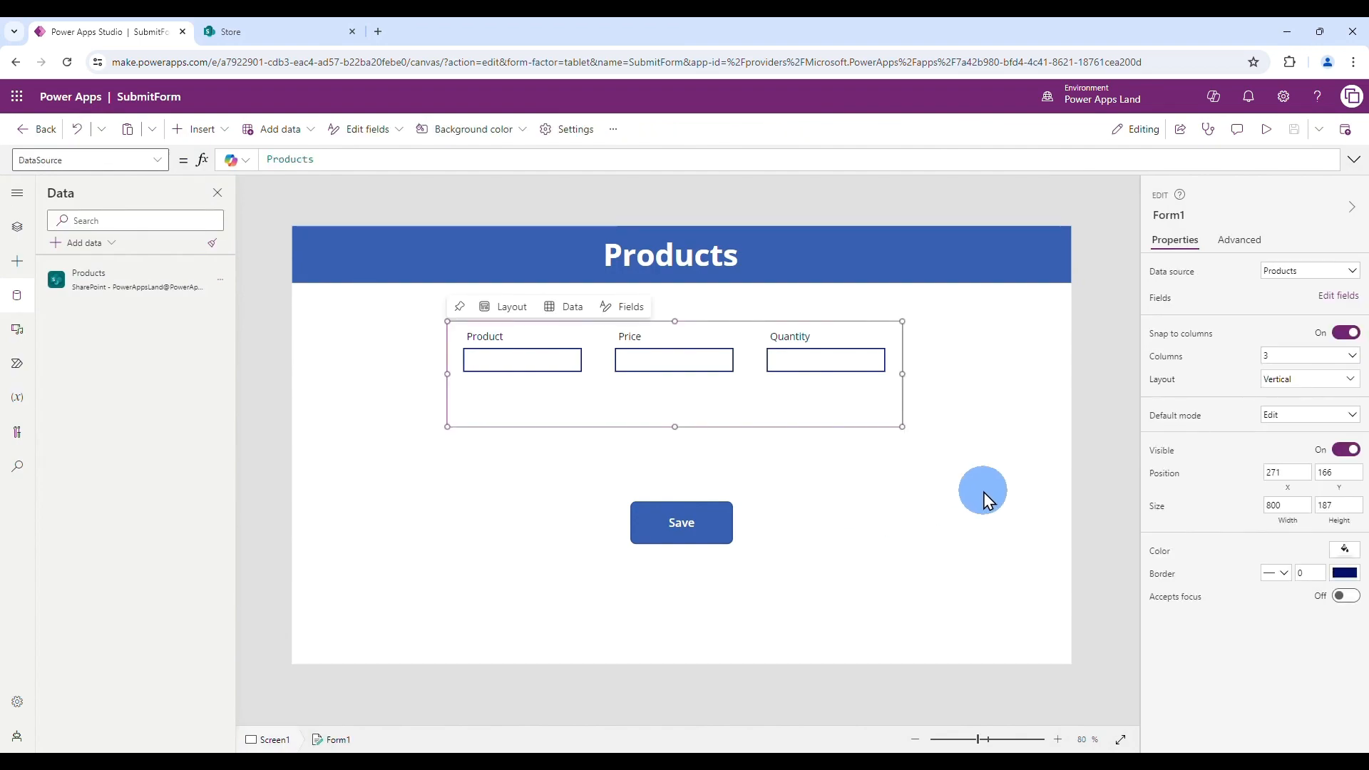
- Switch Form1's default mode from Edit to New and run the app in preview
click(1351, 419)
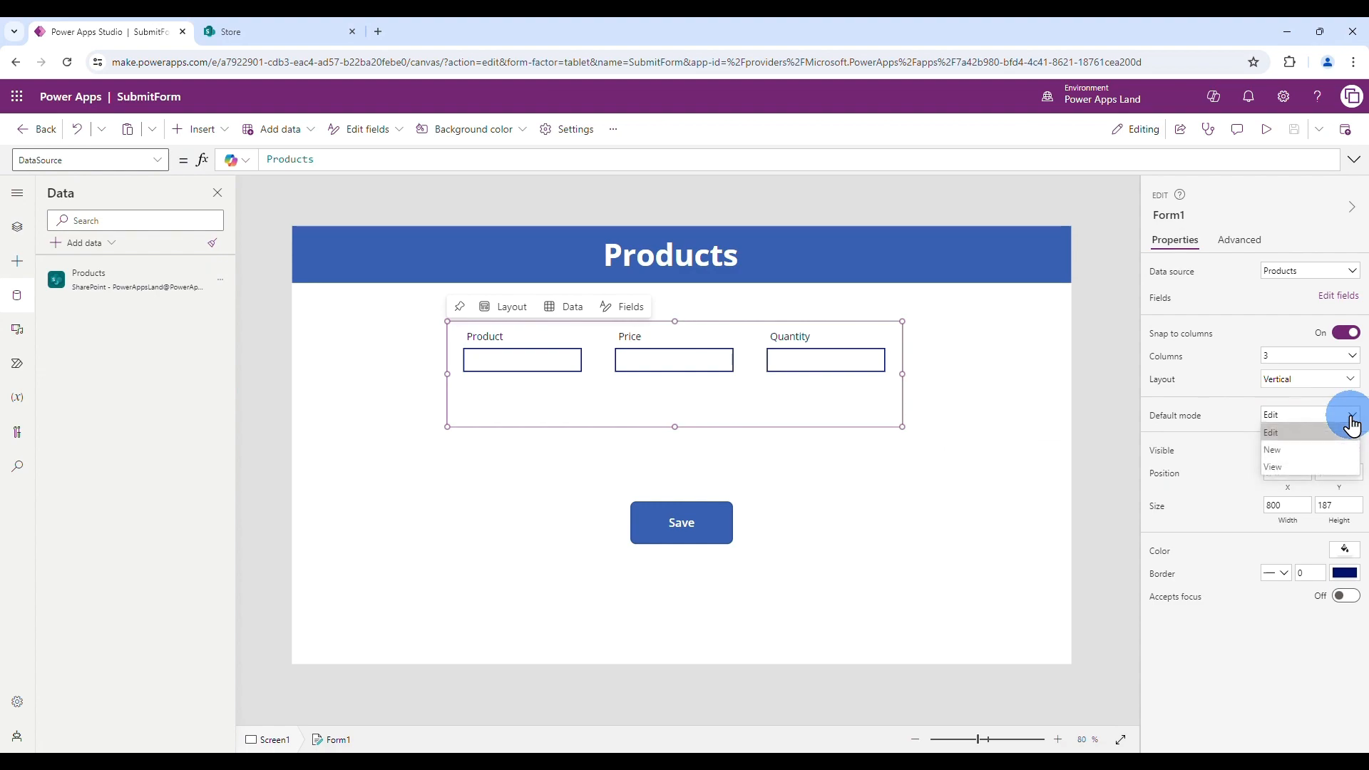
click(1292, 449)
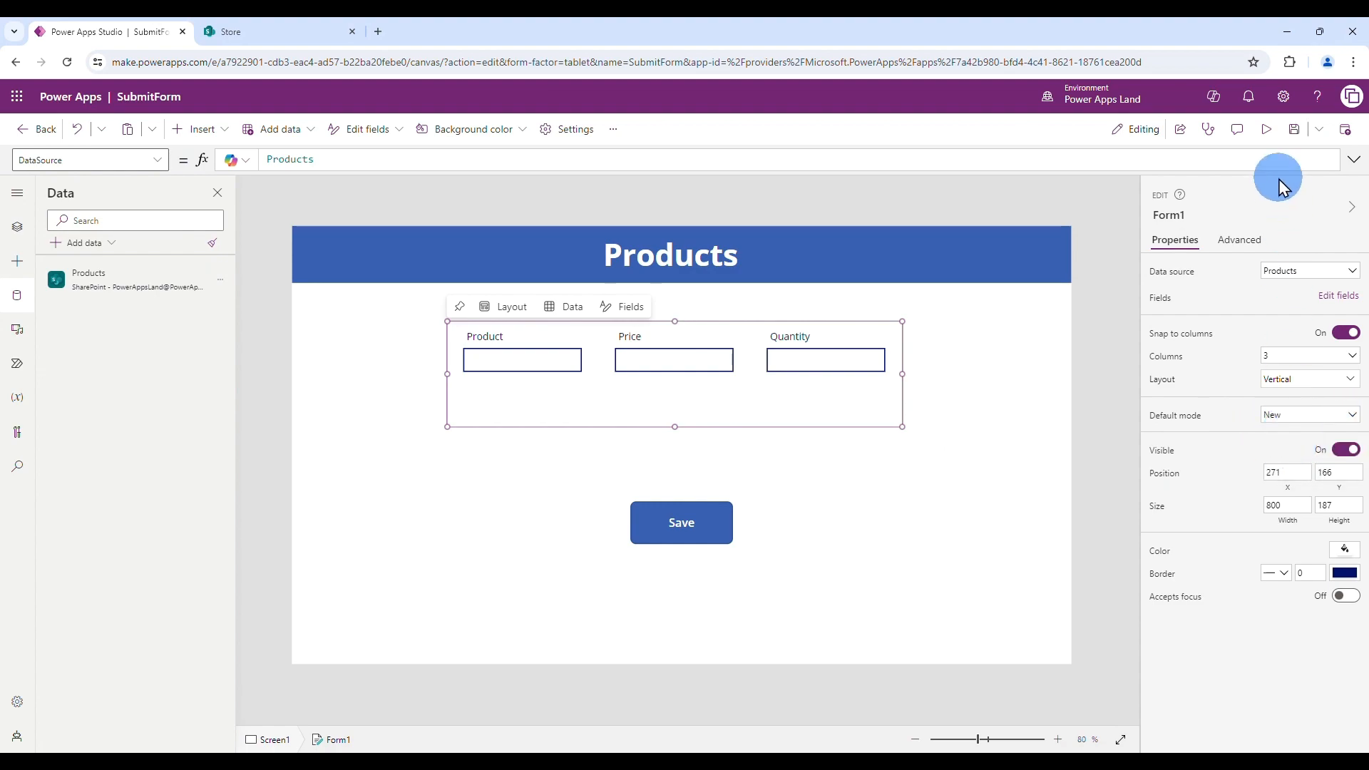
click(1266, 129)
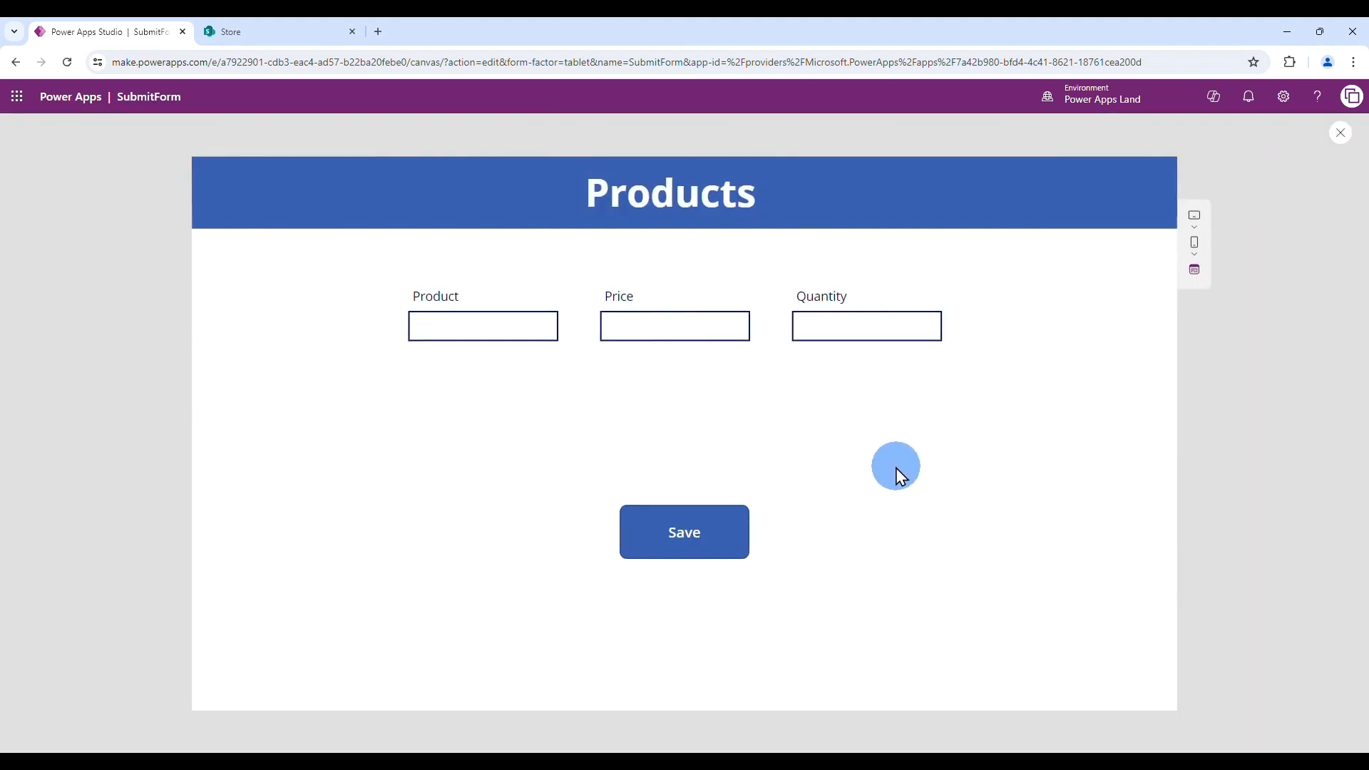
- Fill the preview form with notebook, 999 and 1, try saving, then close the preview
click(481, 320)
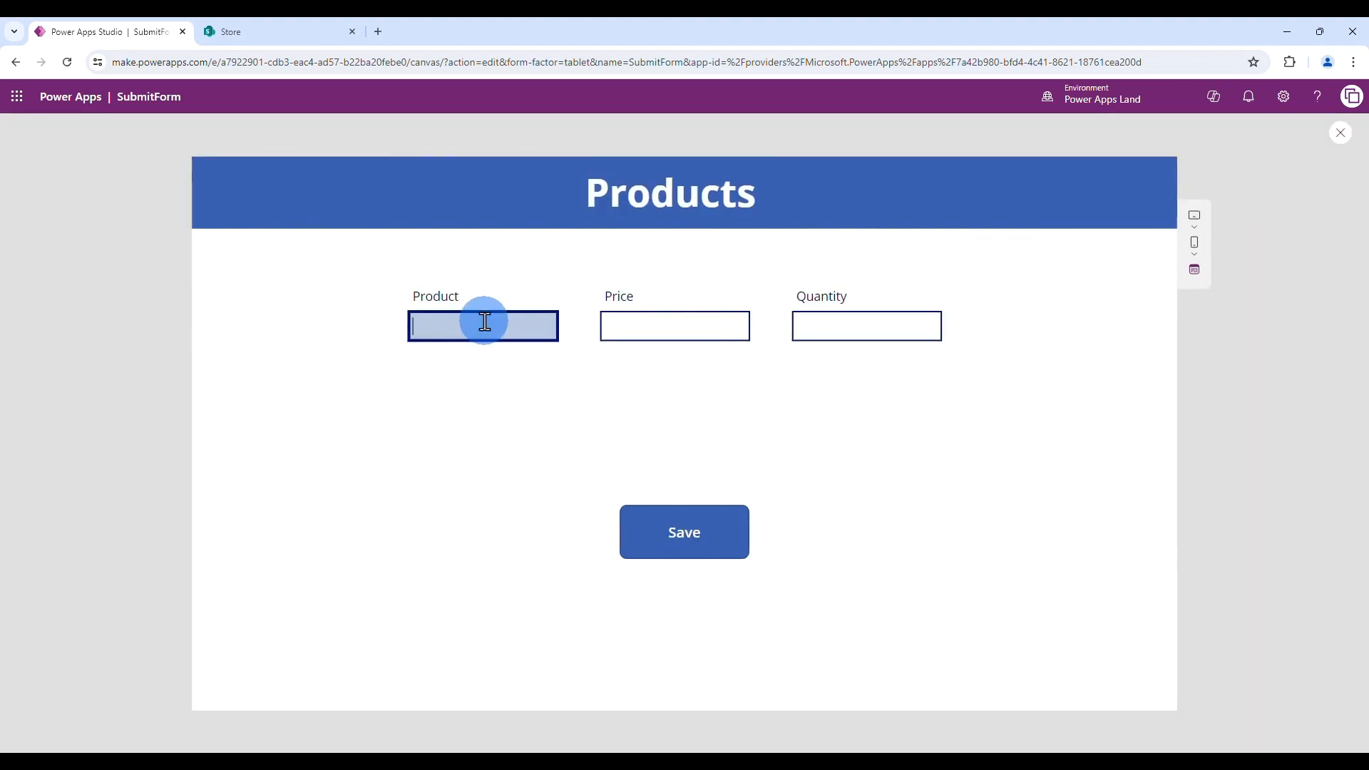
text(notebook)
click(644, 326)
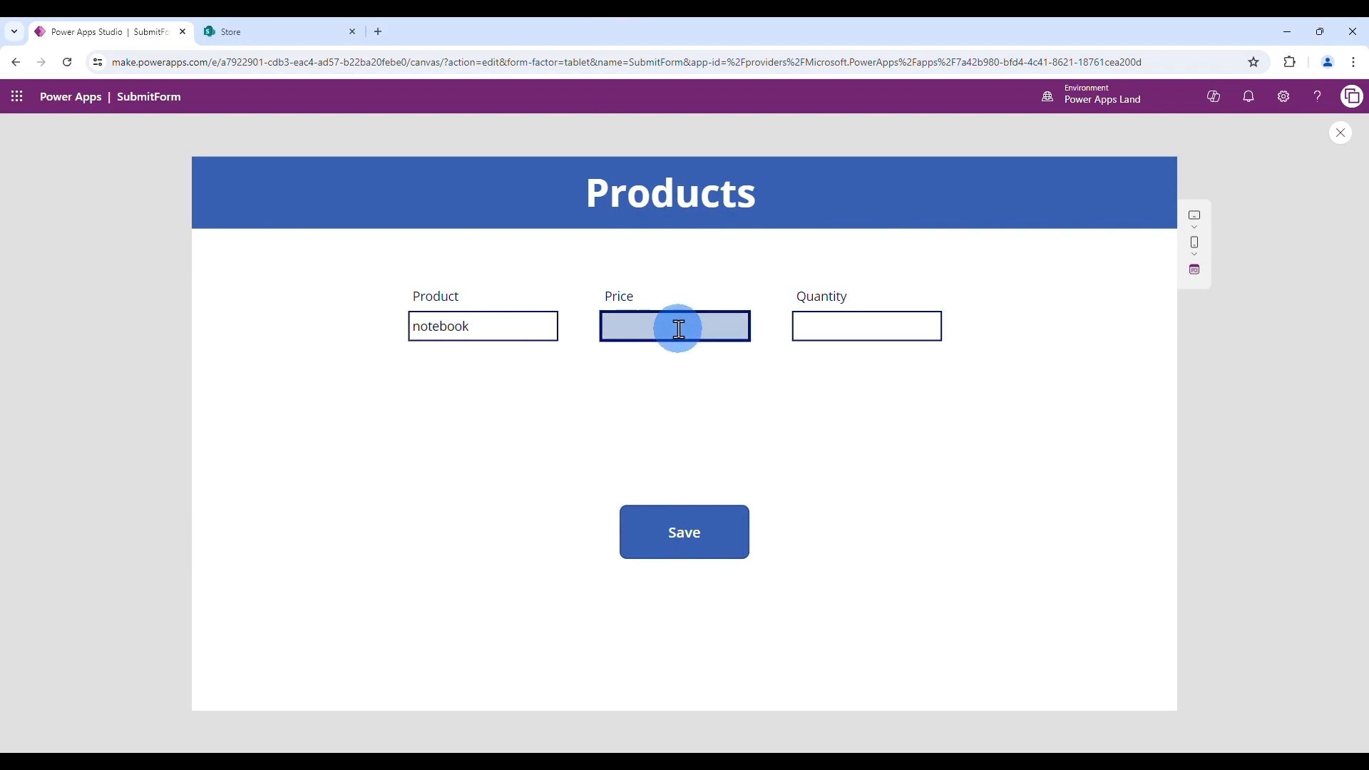
text(999)
click(865, 330)
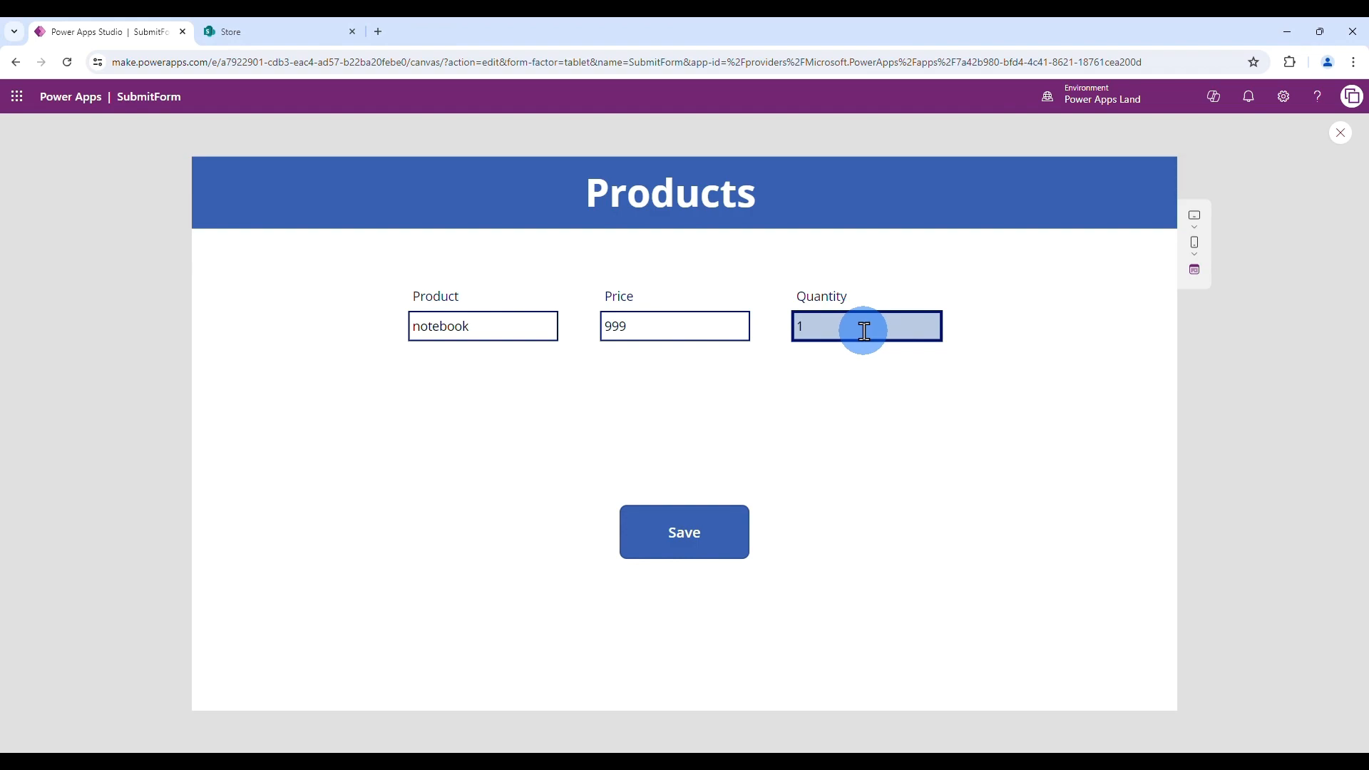
click(686, 543)
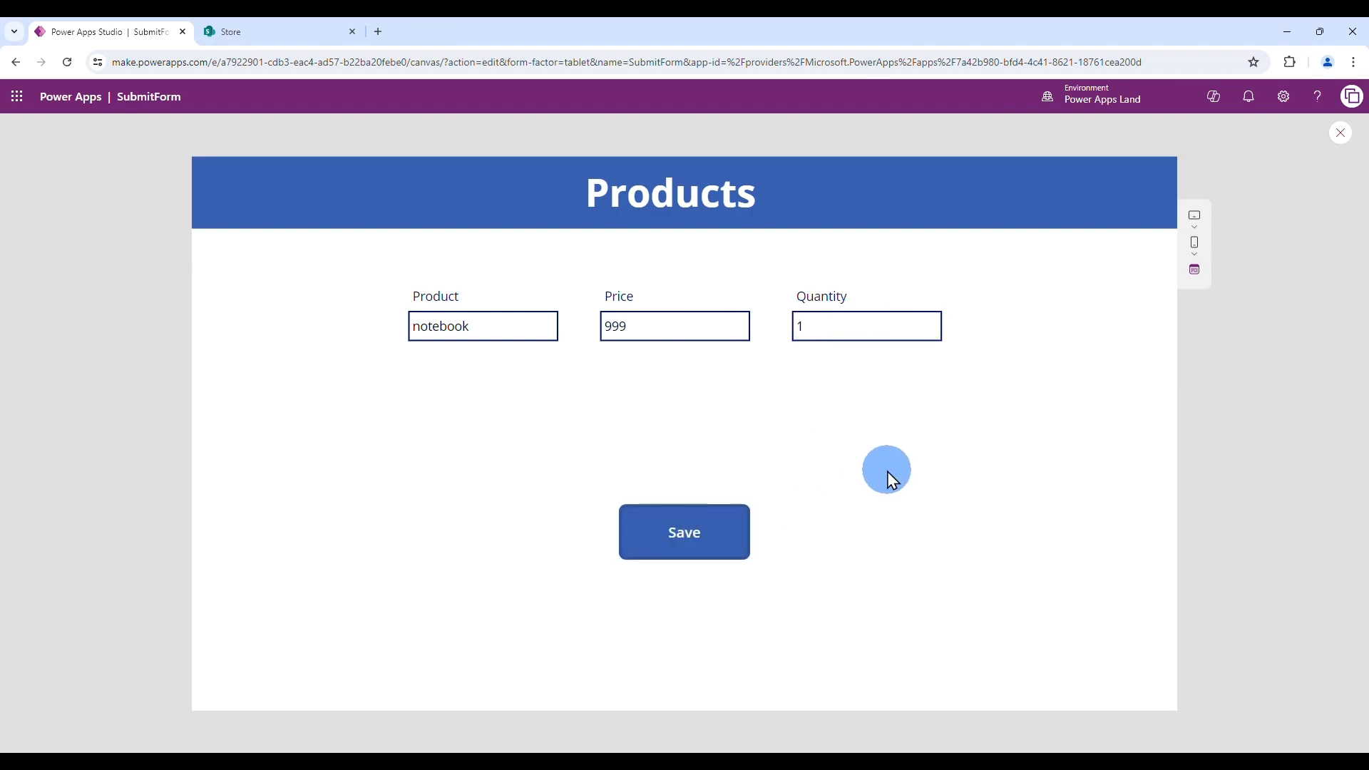
click(1340, 134)
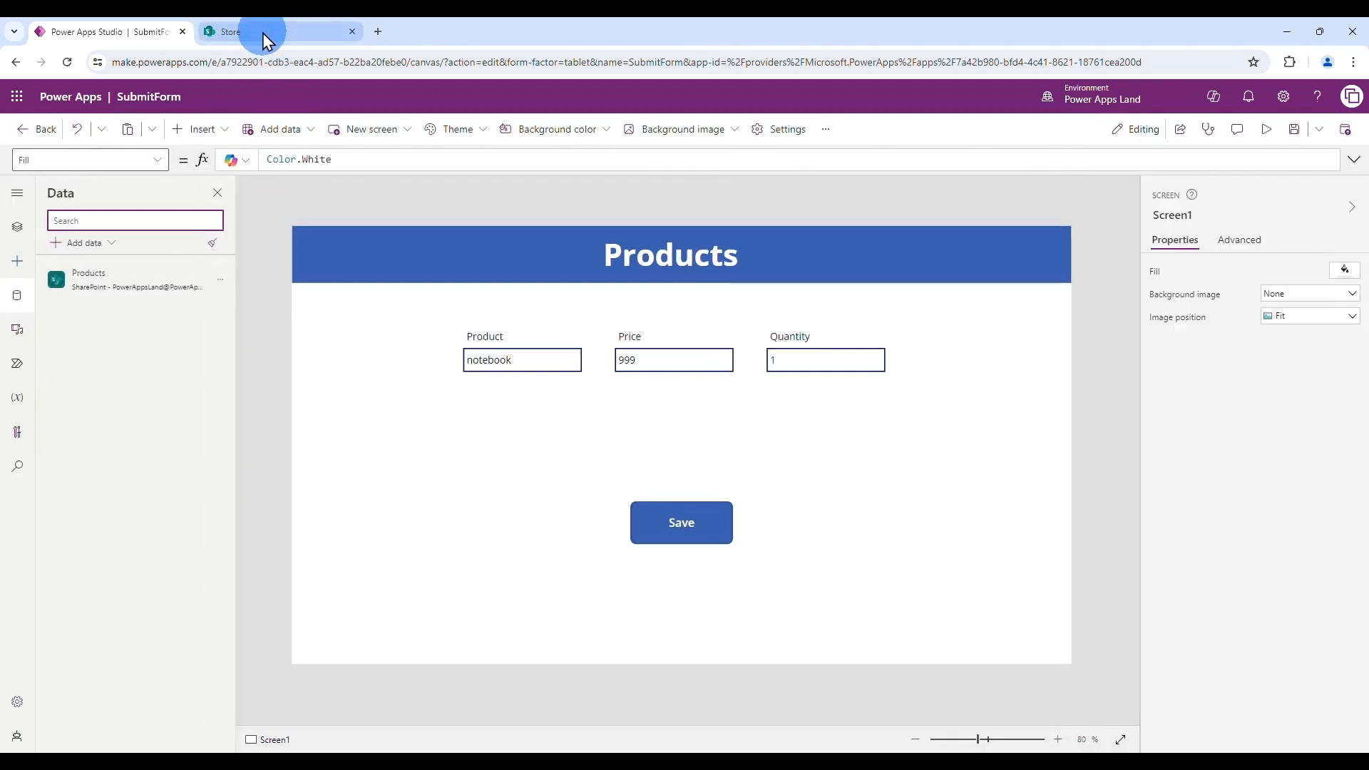
click(262, 33)
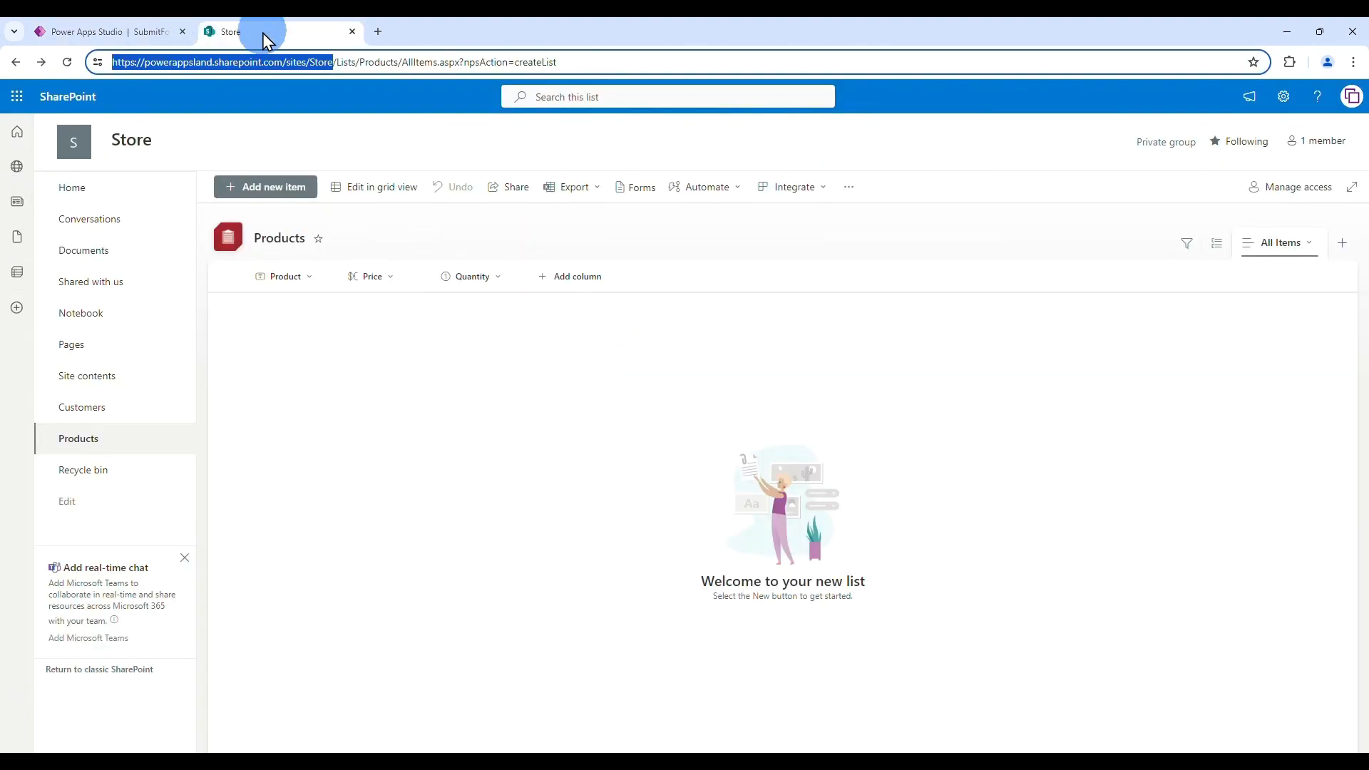
click(67, 62)
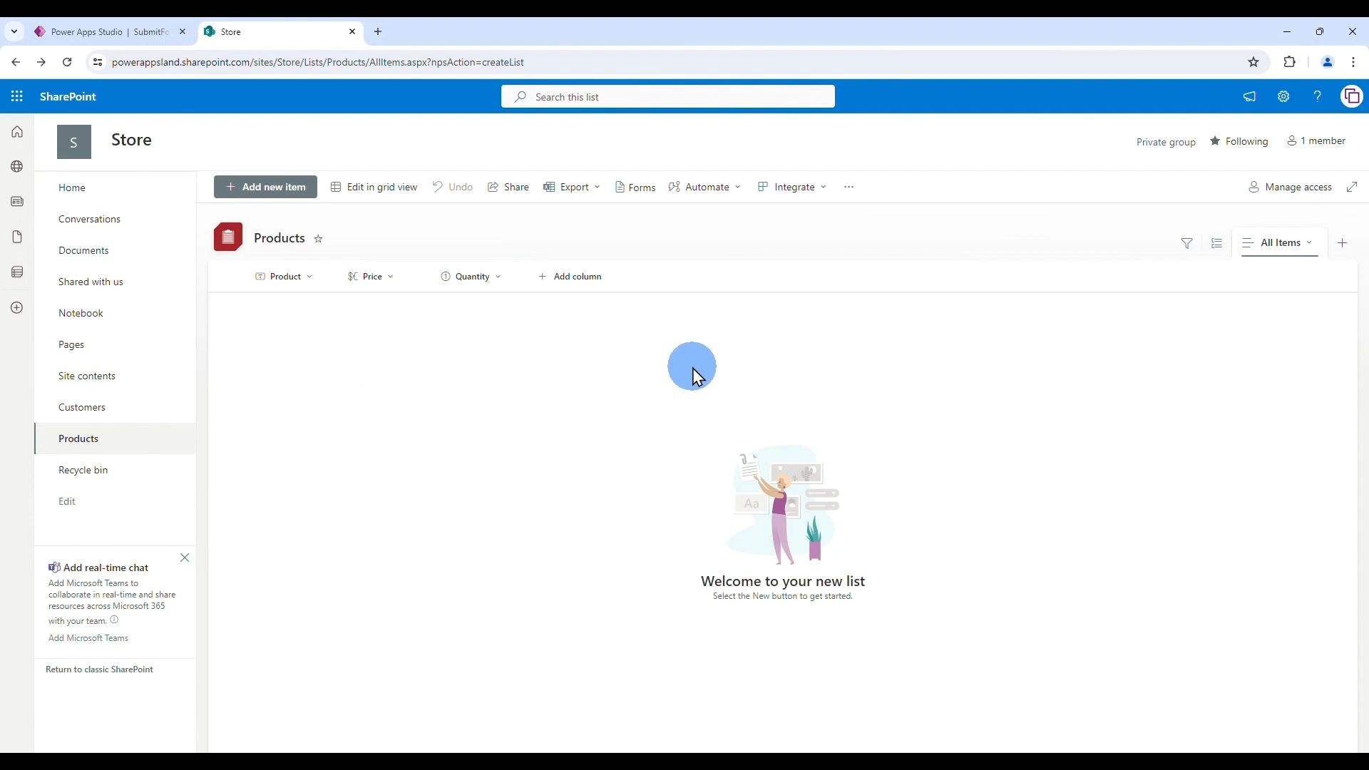
click(93, 31)
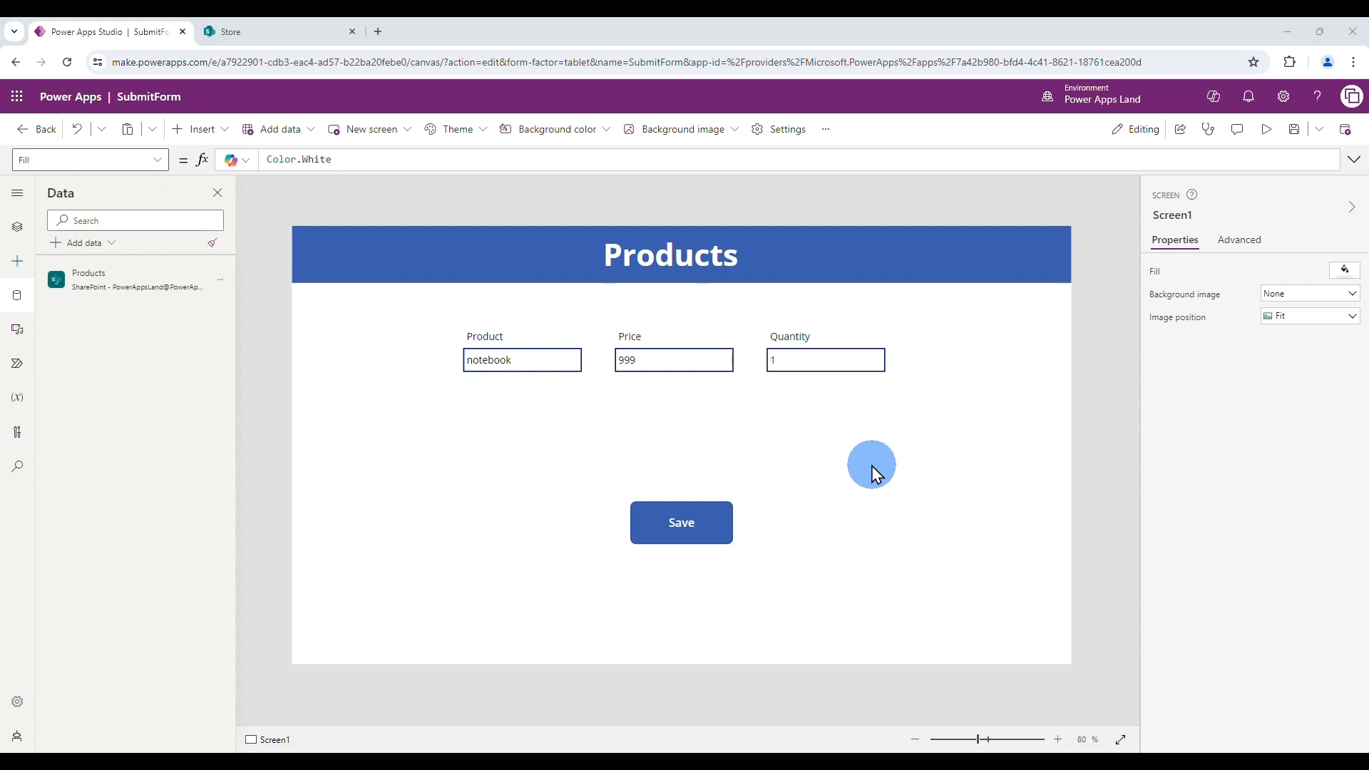
- Replace the Save button's OnSelect value with SubmitForm(Form1)
click(686, 529)
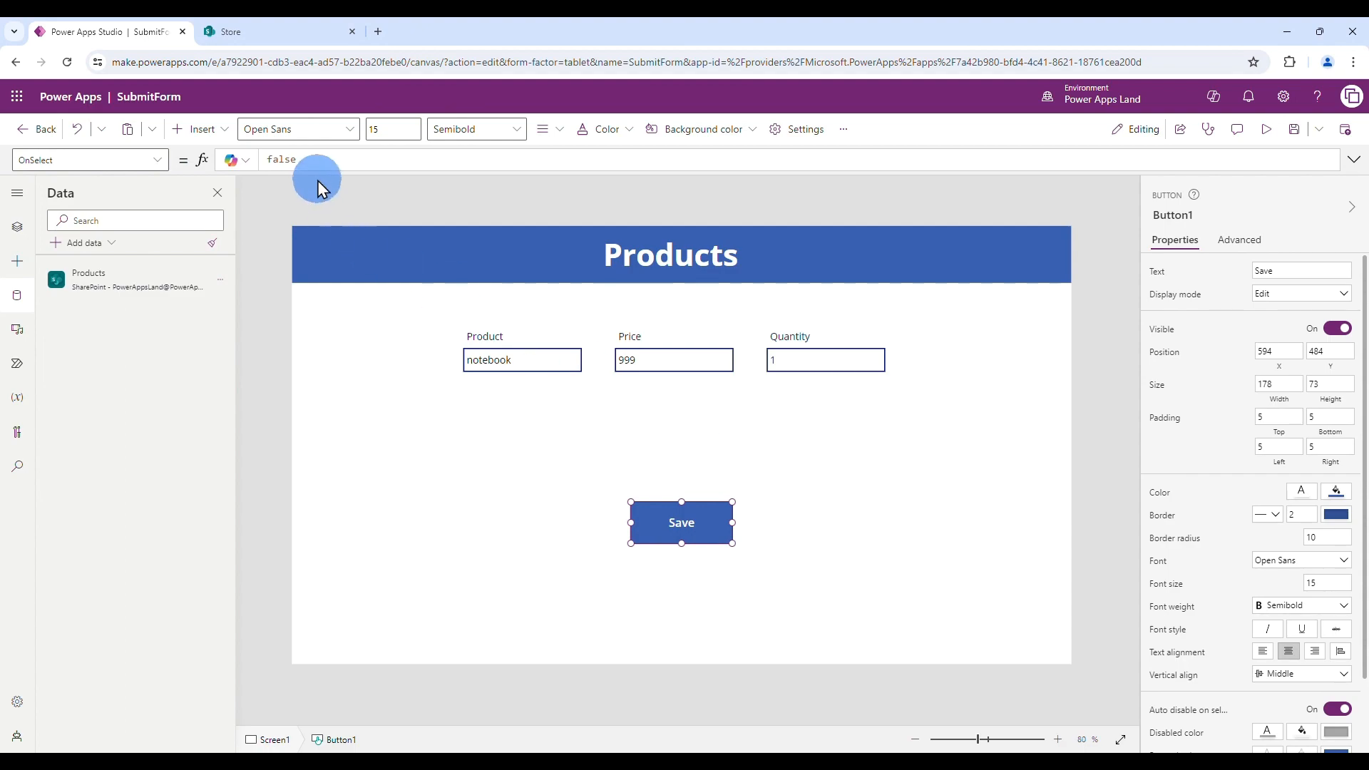
click(156, 163)
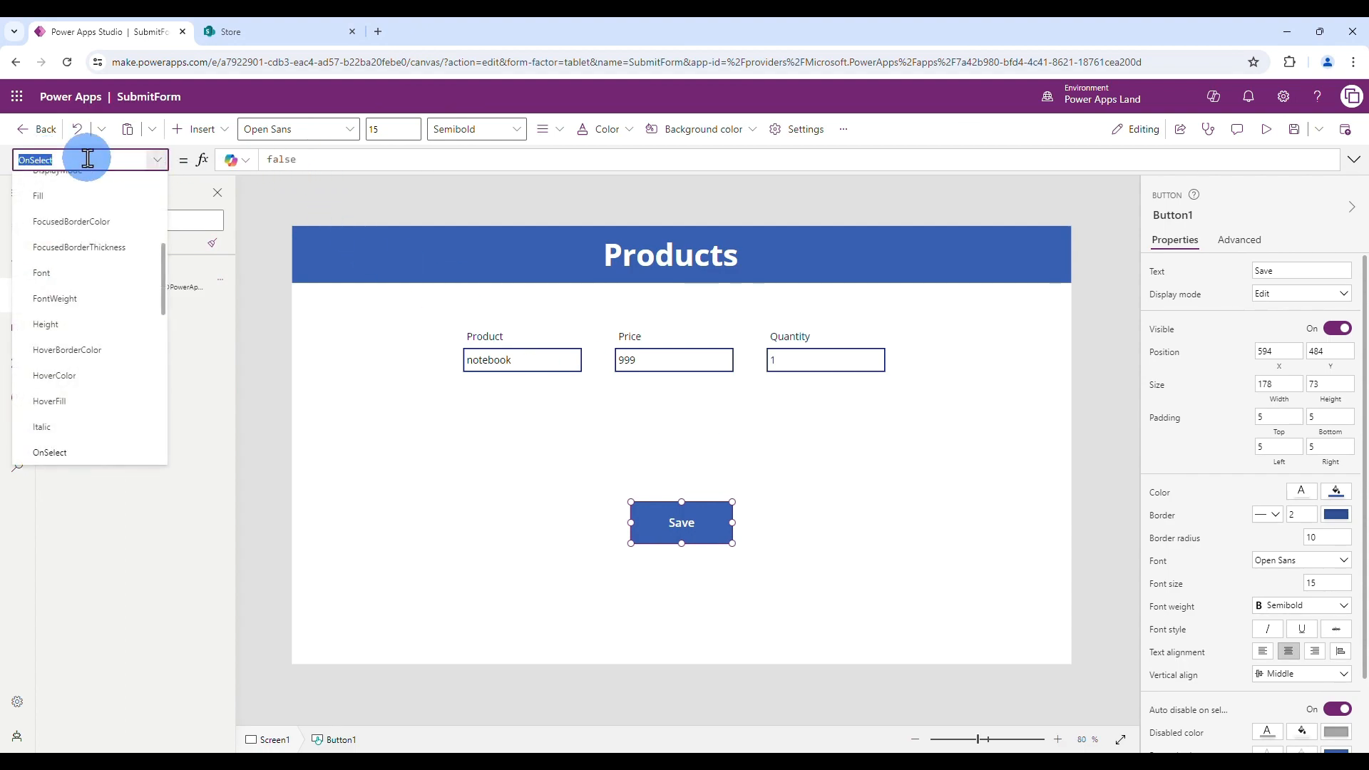
click(327, 161)
double_click(281, 159)
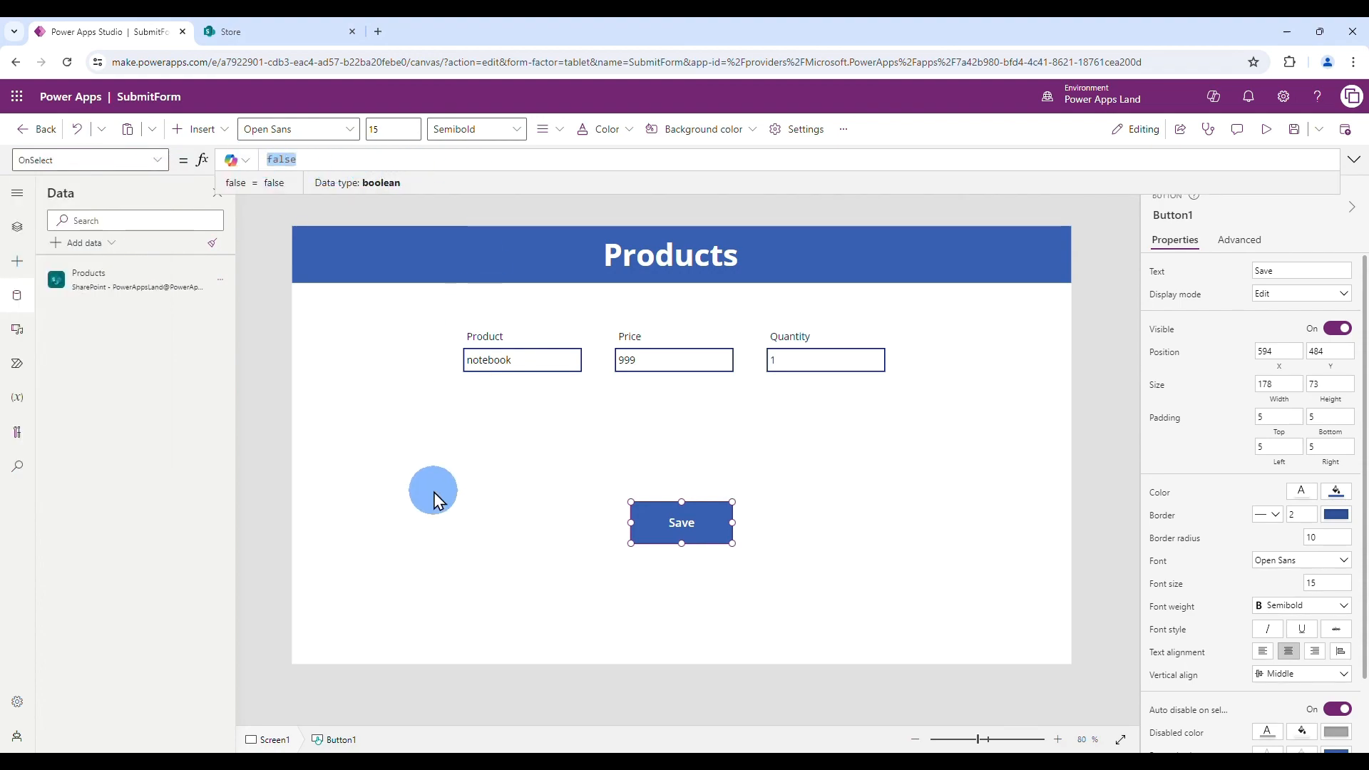
text(Sub)
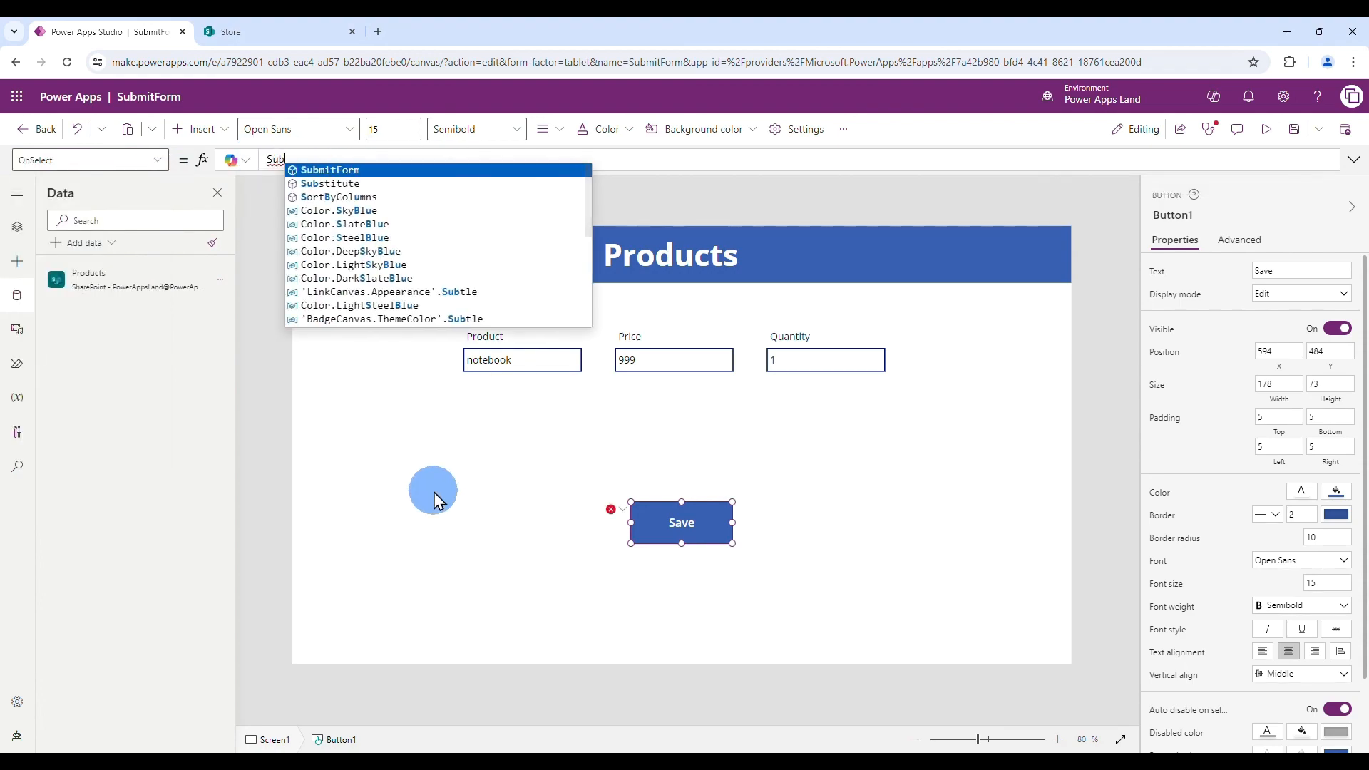
click(359, 171)
text(()
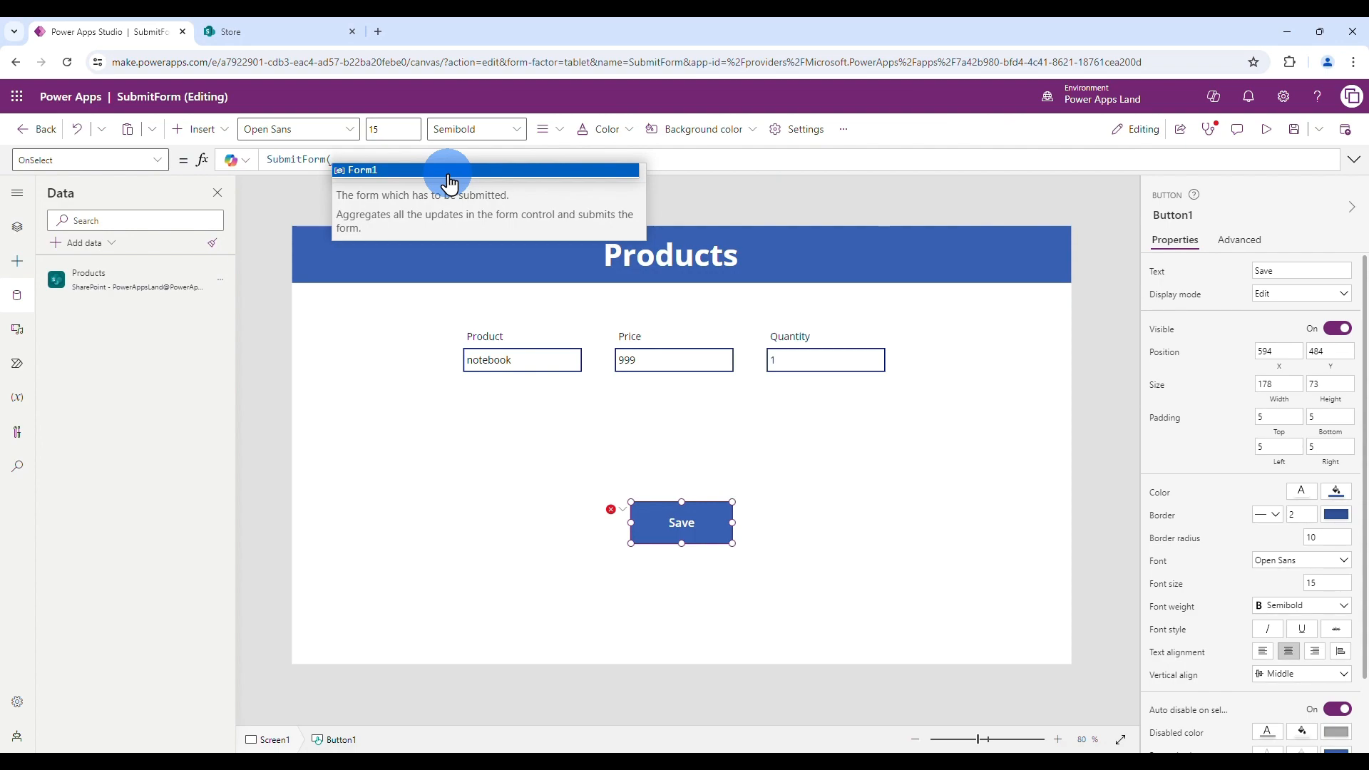
click(447, 174)
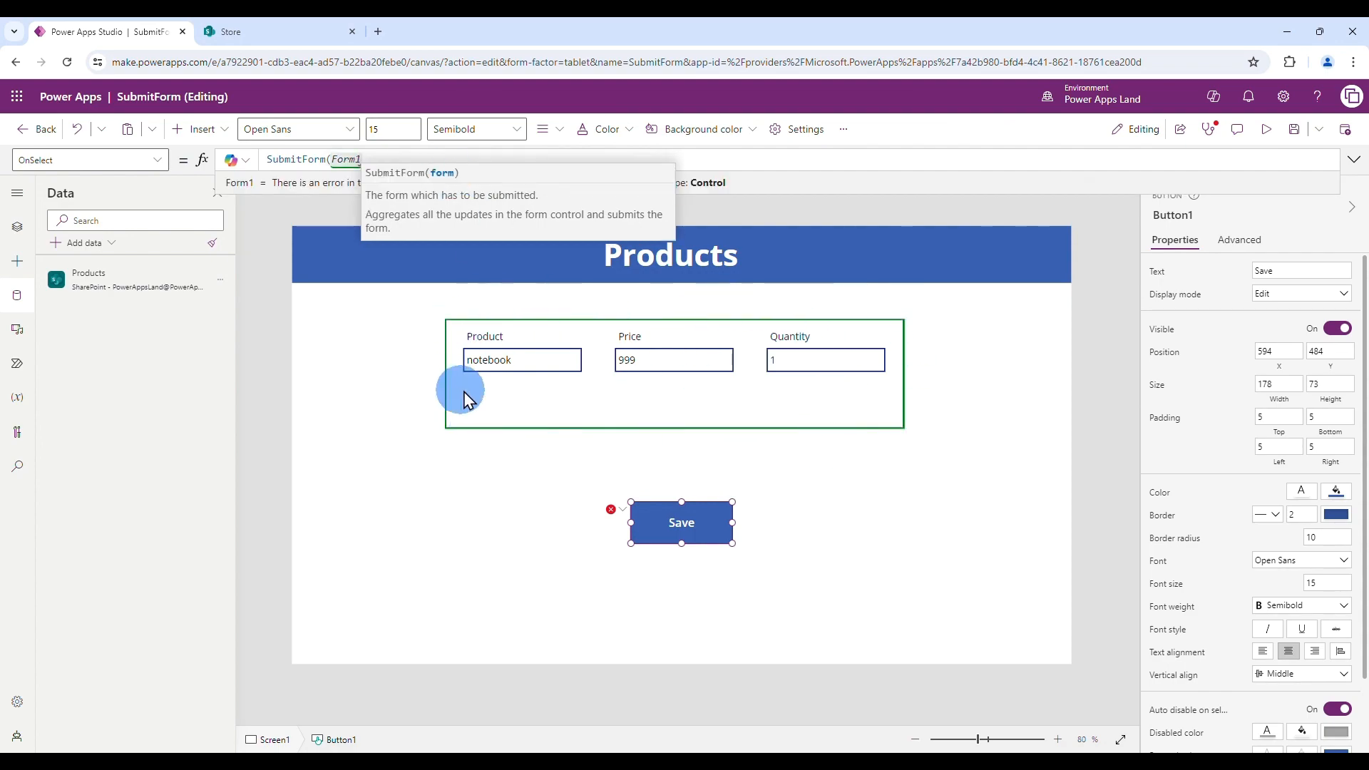
- Append ResetForm(Form1) to the OnSelect formula so the form clears after submitting
text())
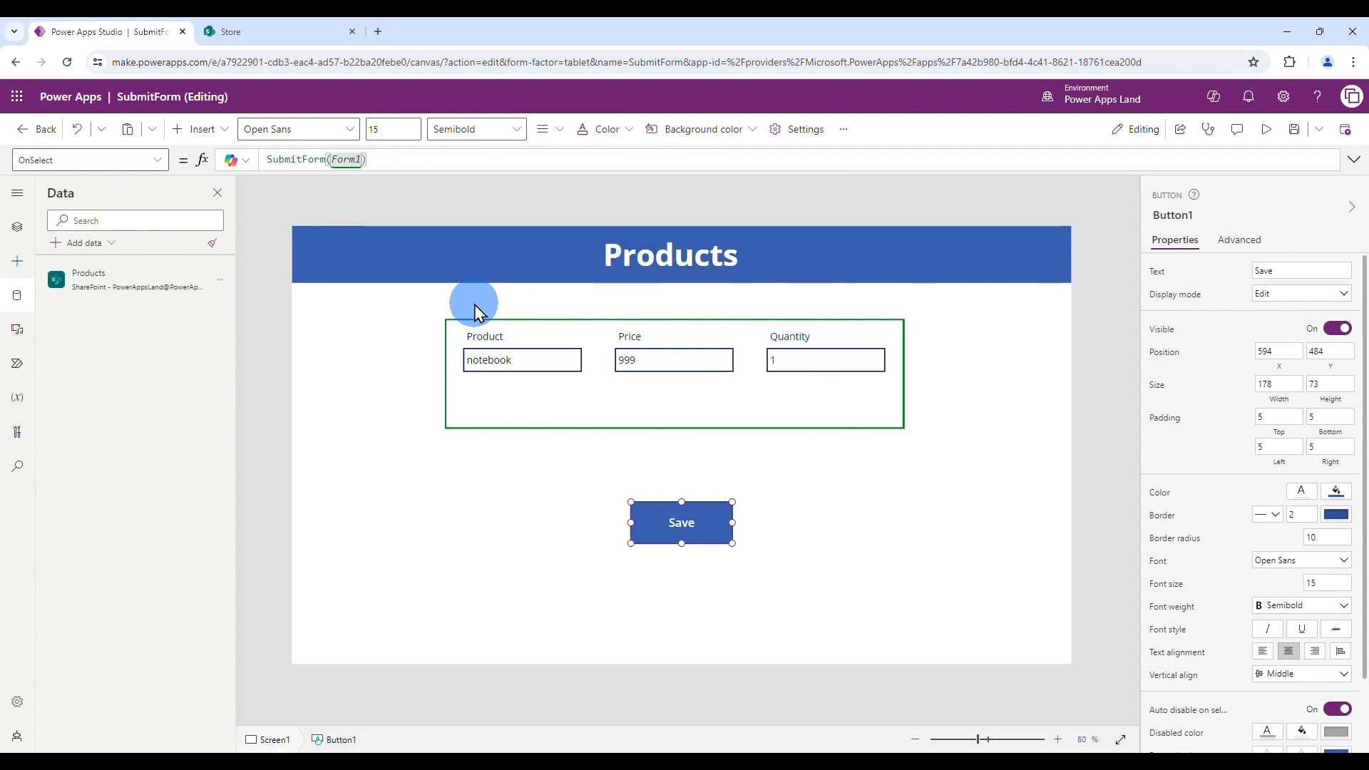
text(; Res)
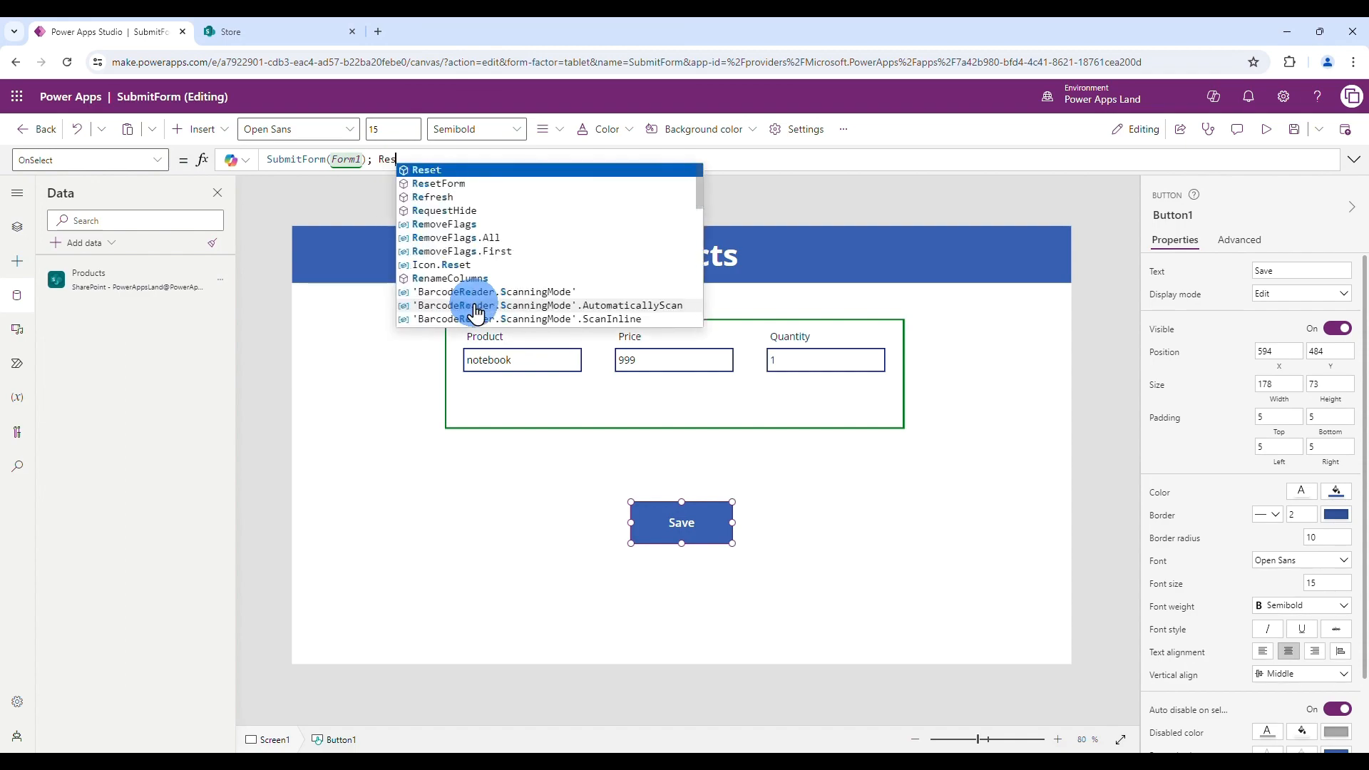
click(472, 185)
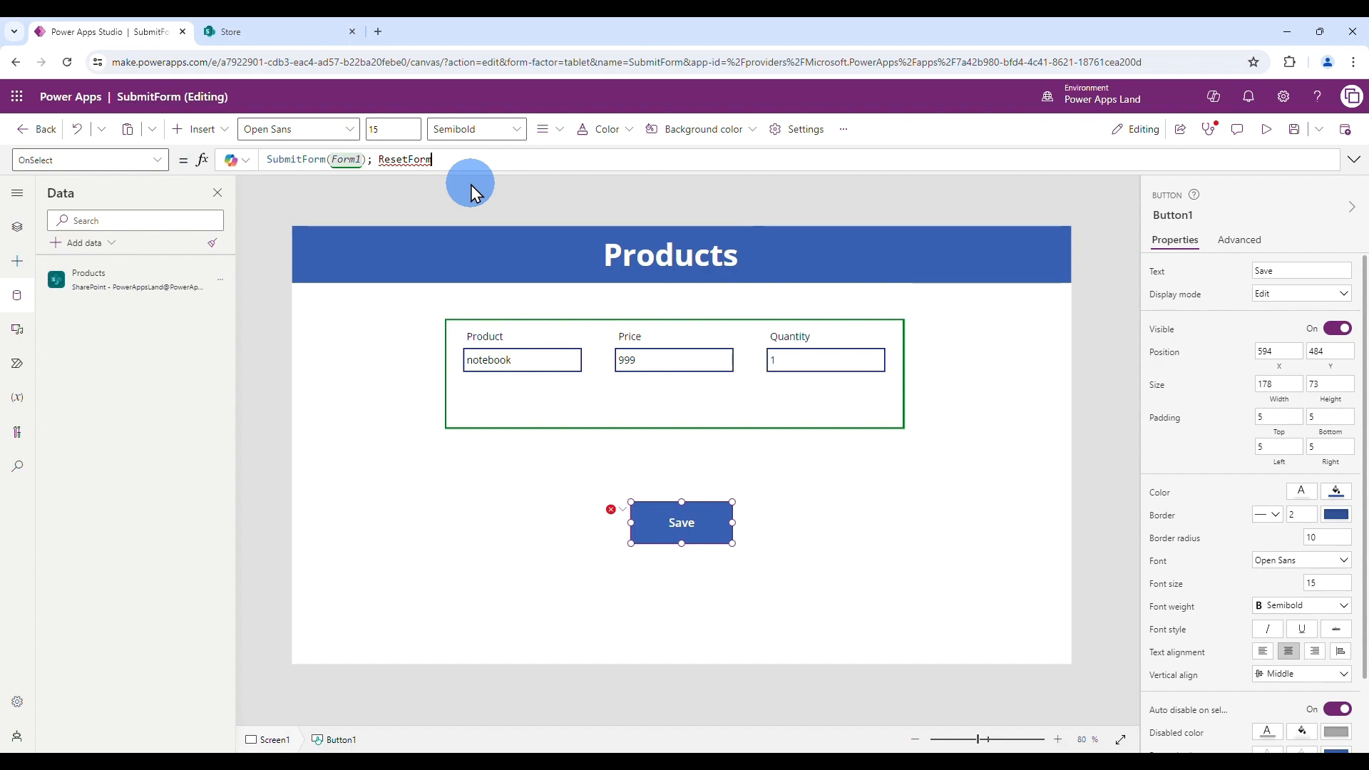
text((Form)
click(536, 175)
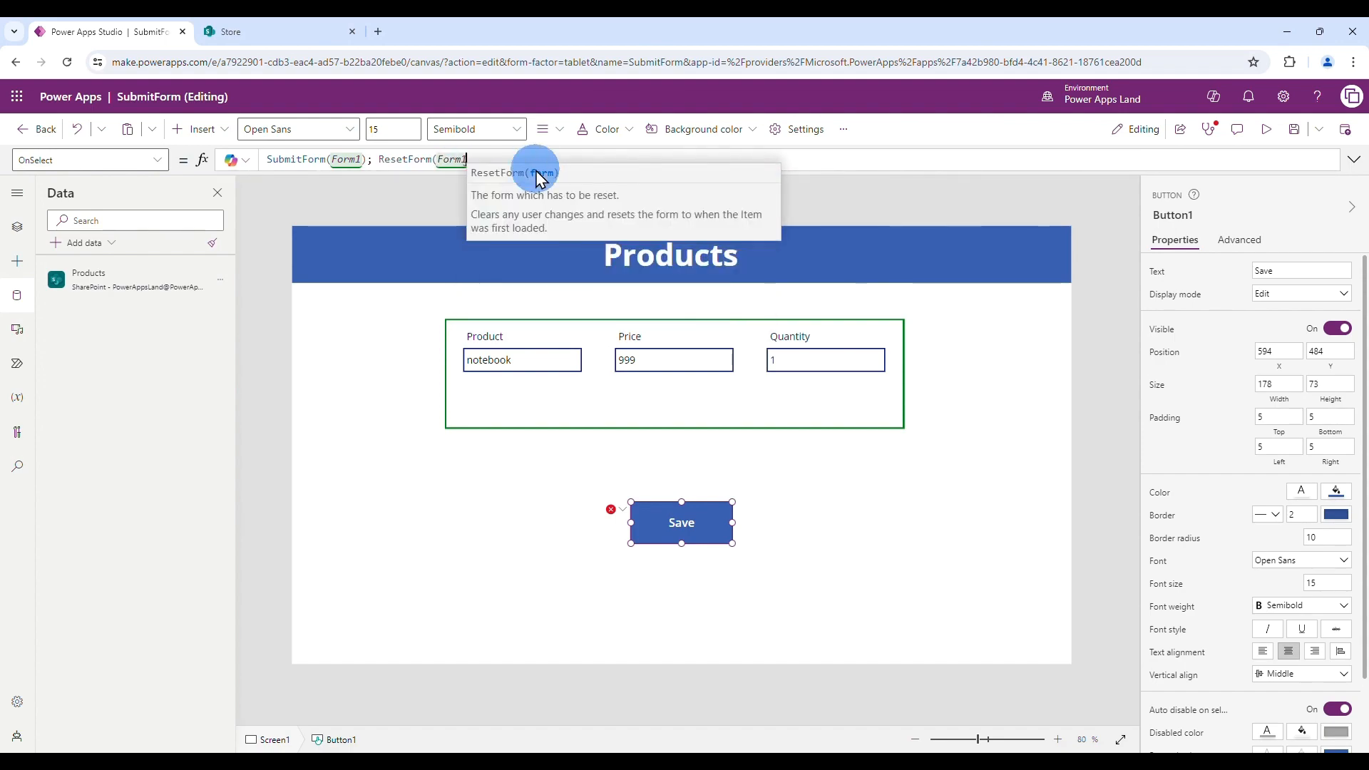
text())
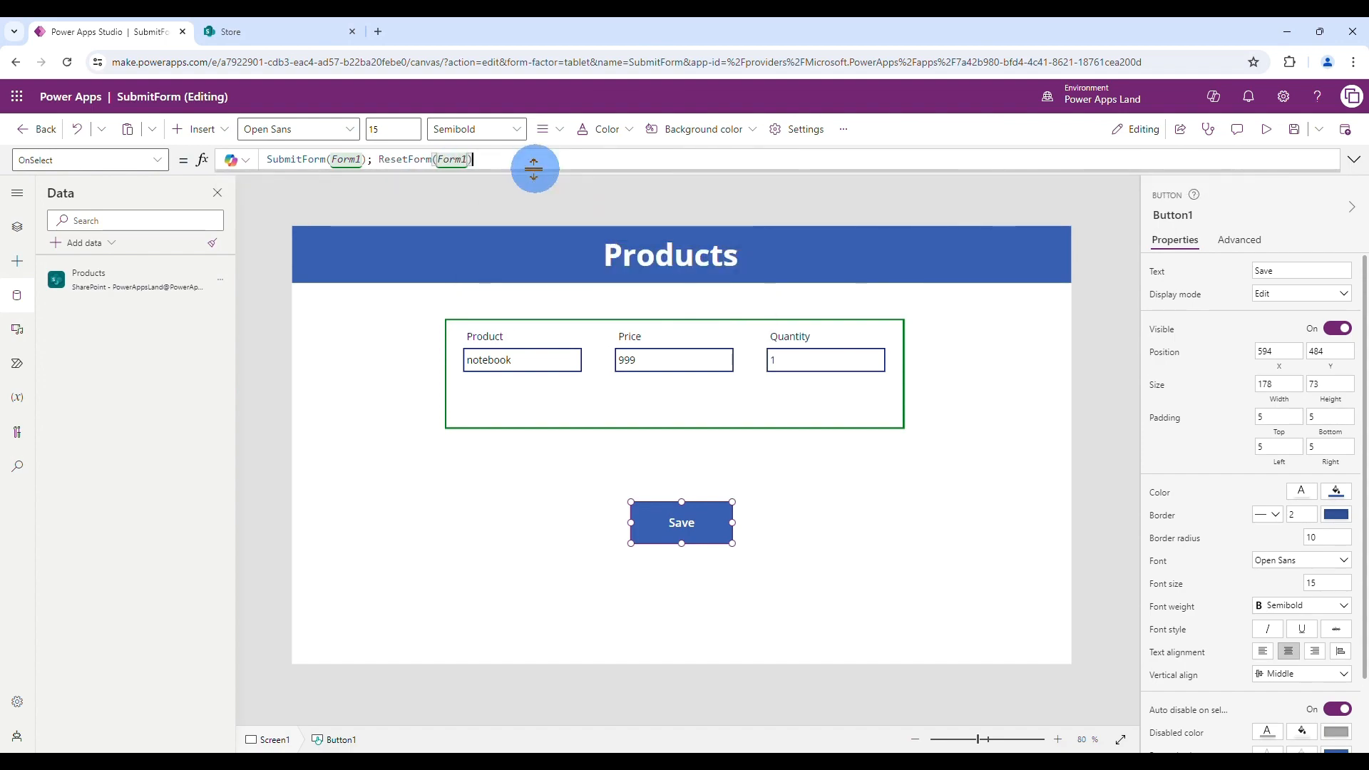
click(501, 508)
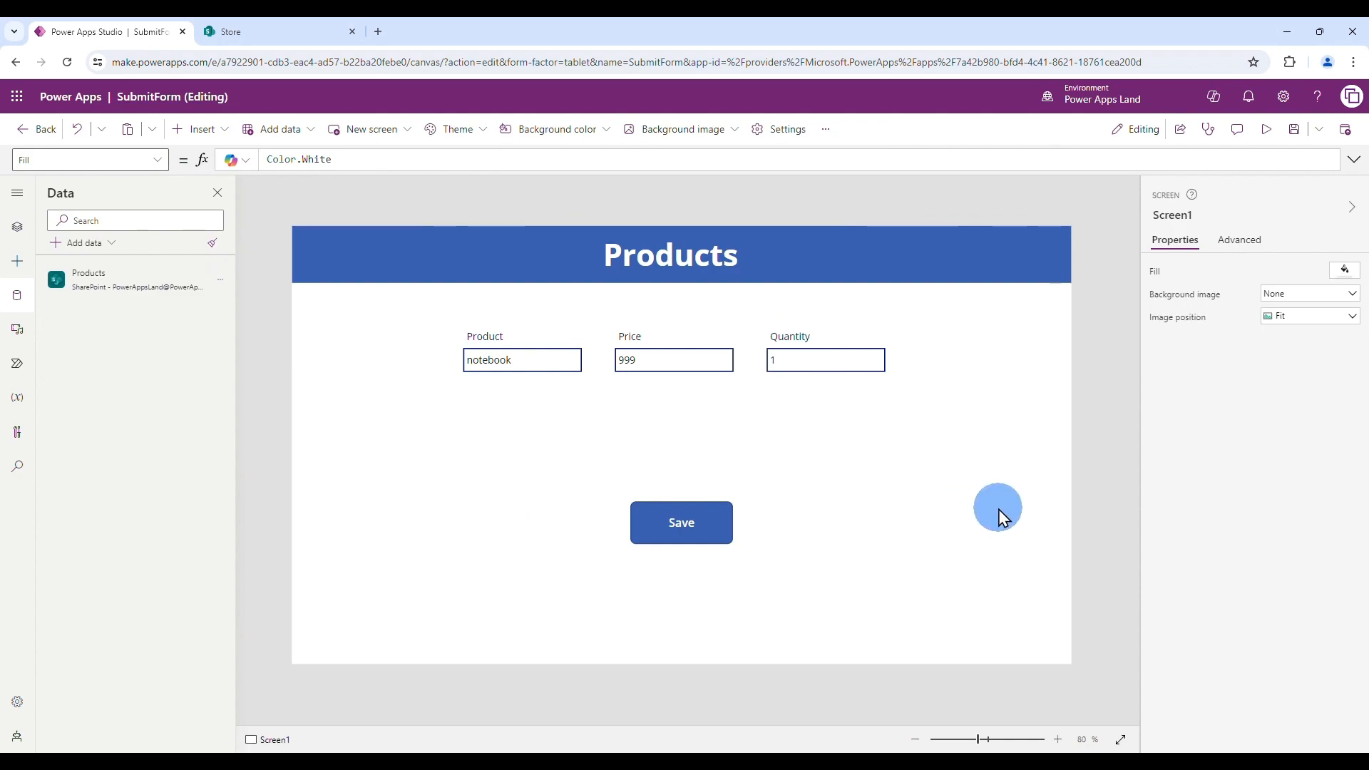
- Preview the app, save the notebook record, and switch to the SharePoint Products list
click(1267, 132)
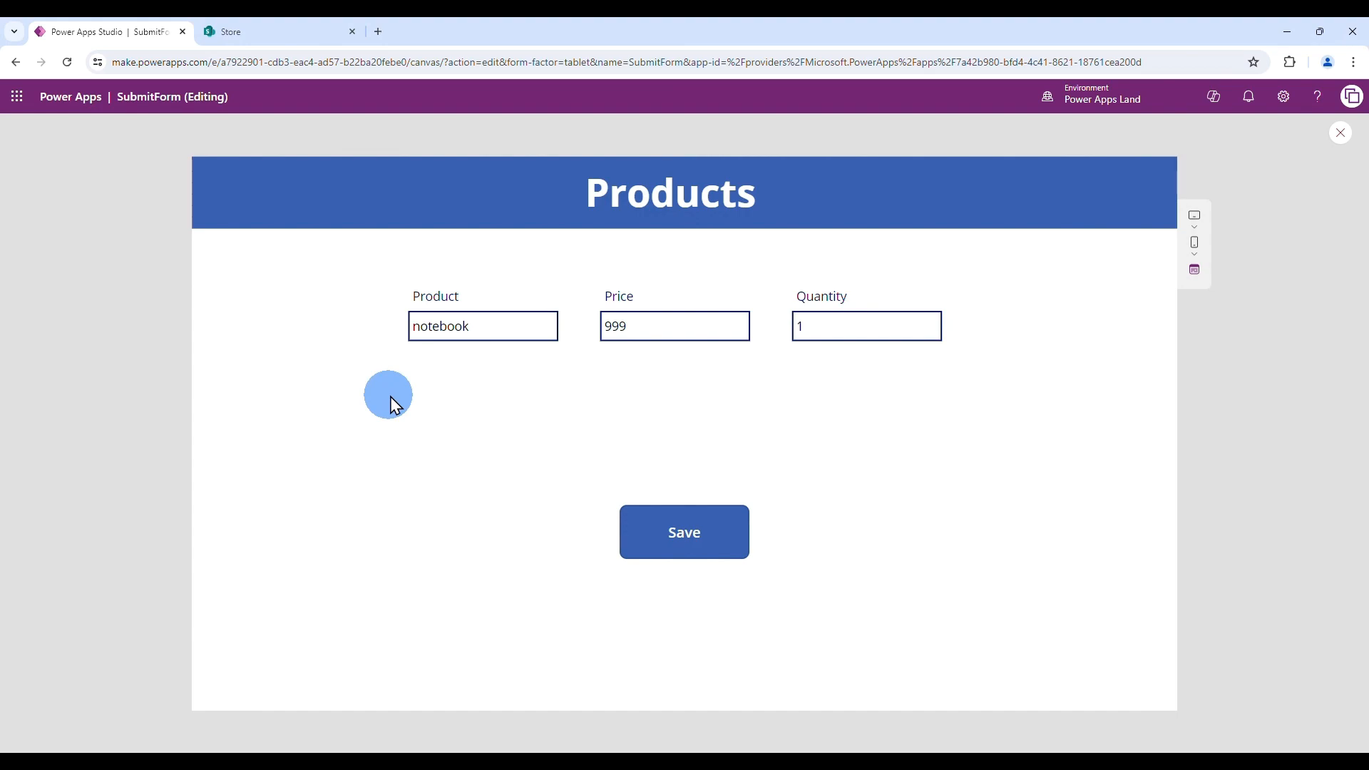
click(696, 544)
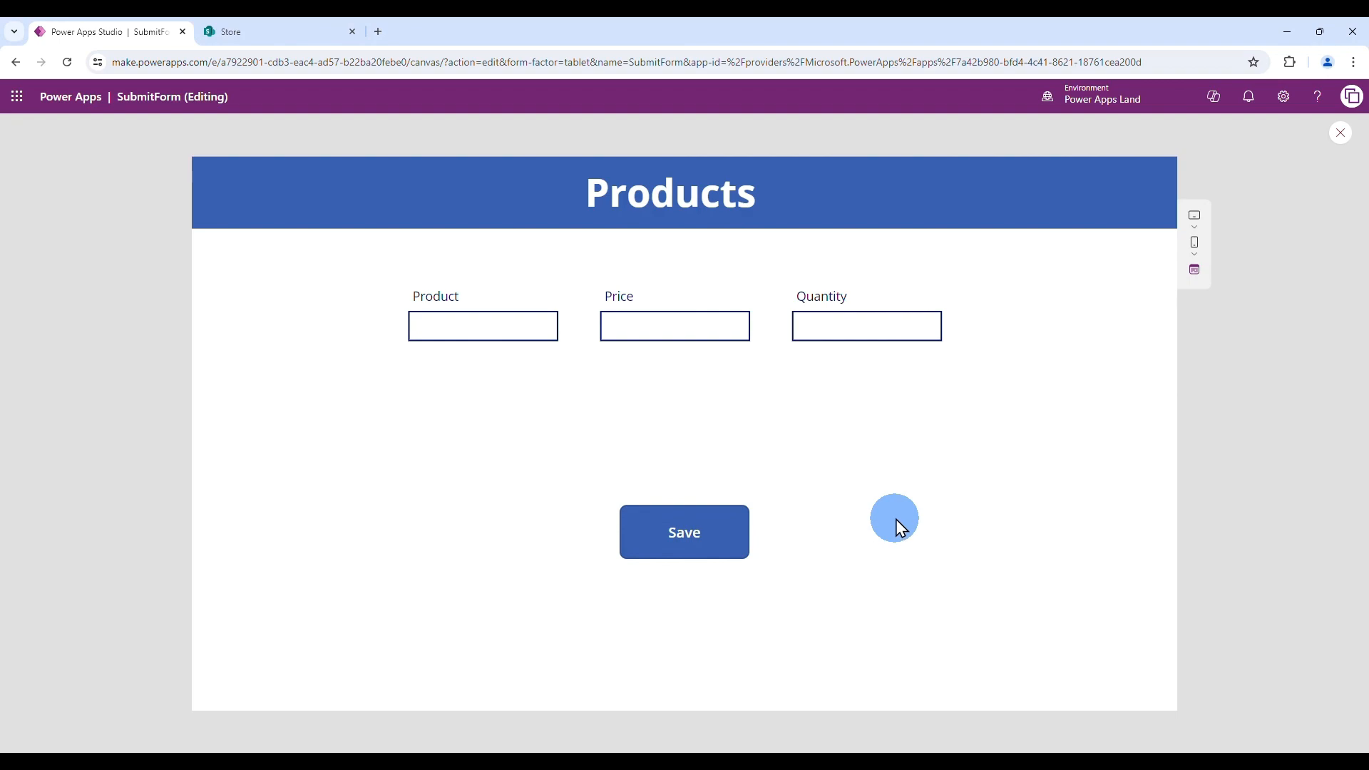
click(275, 33)
- Reload the SharePoint Products list to confirm notebook at $999.00, quantity 1, then return to Power Apps
click(67, 63)
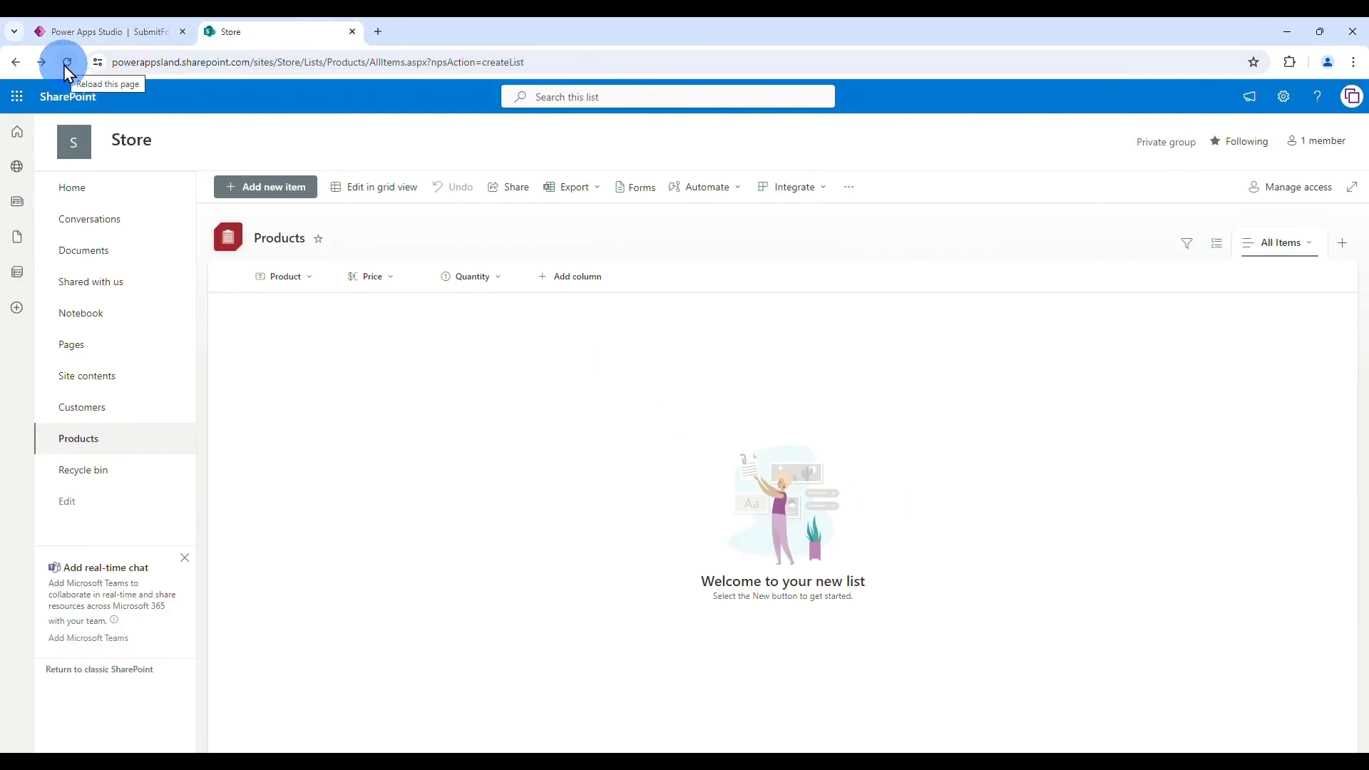
click(386, 422)
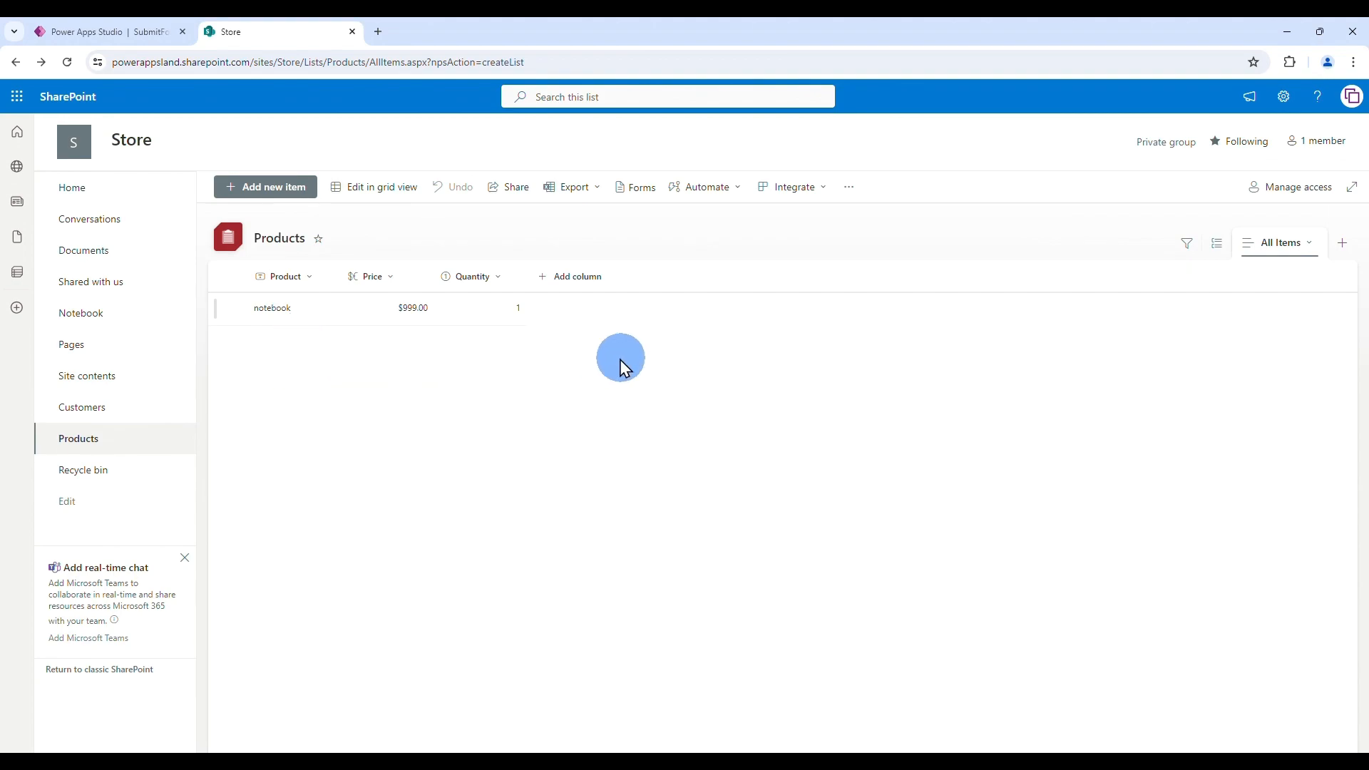
click(117, 31)
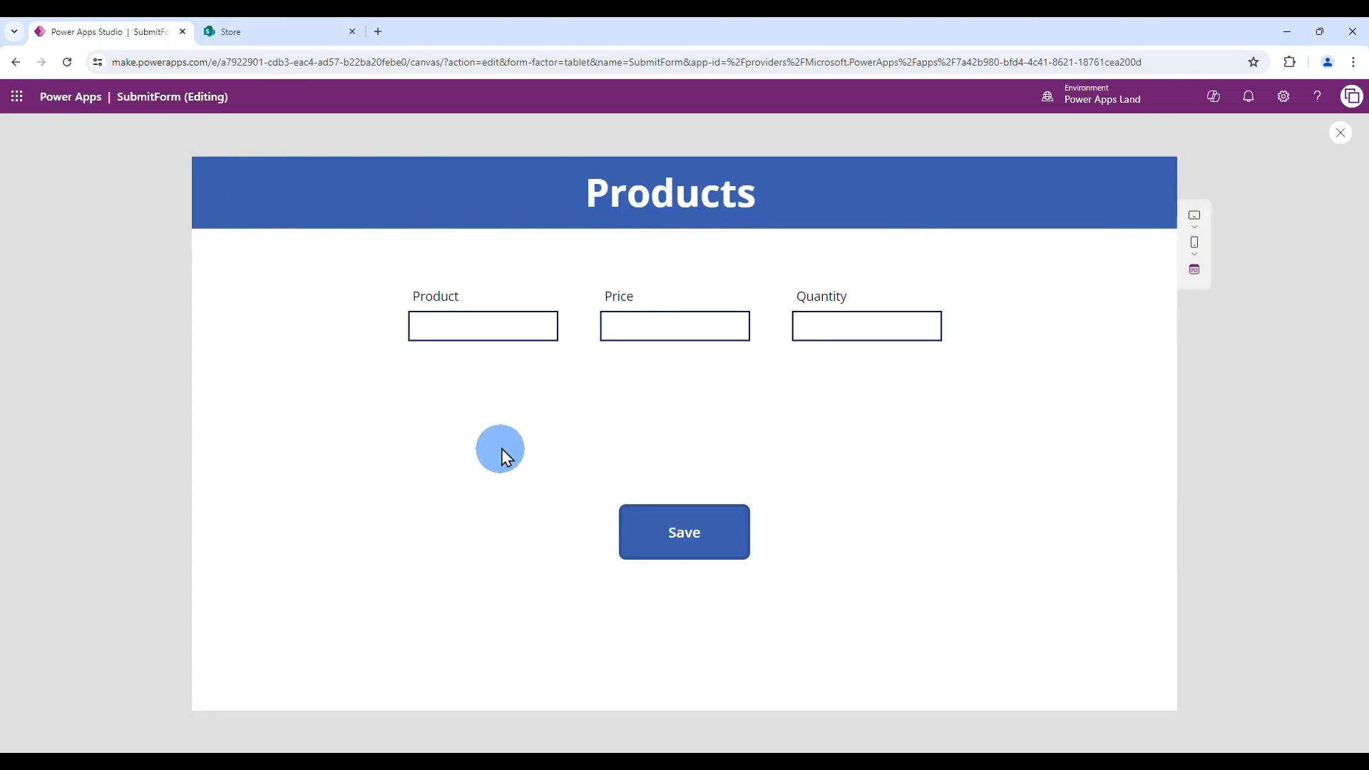
- Enter mouse, price 10, quantity 5 in the preview form and save it
click(477, 327)
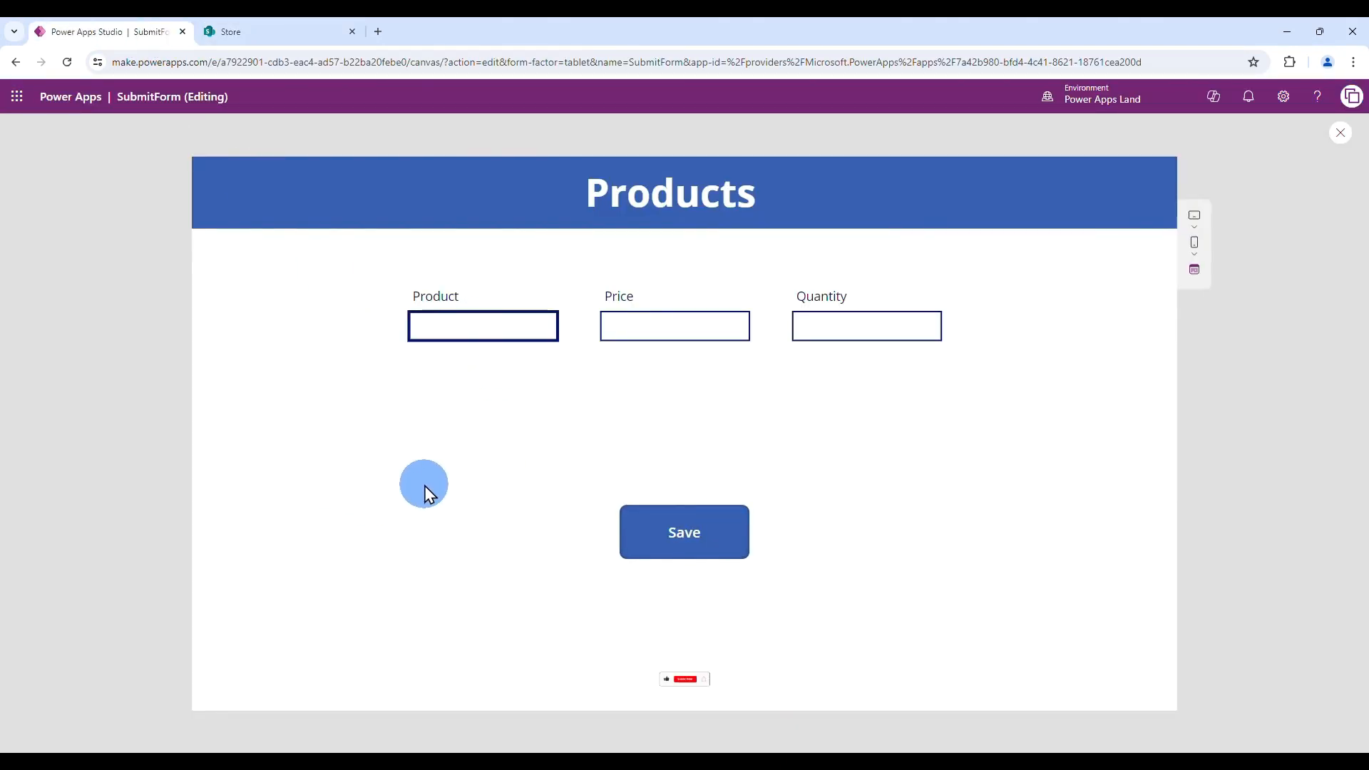
text(mouse)
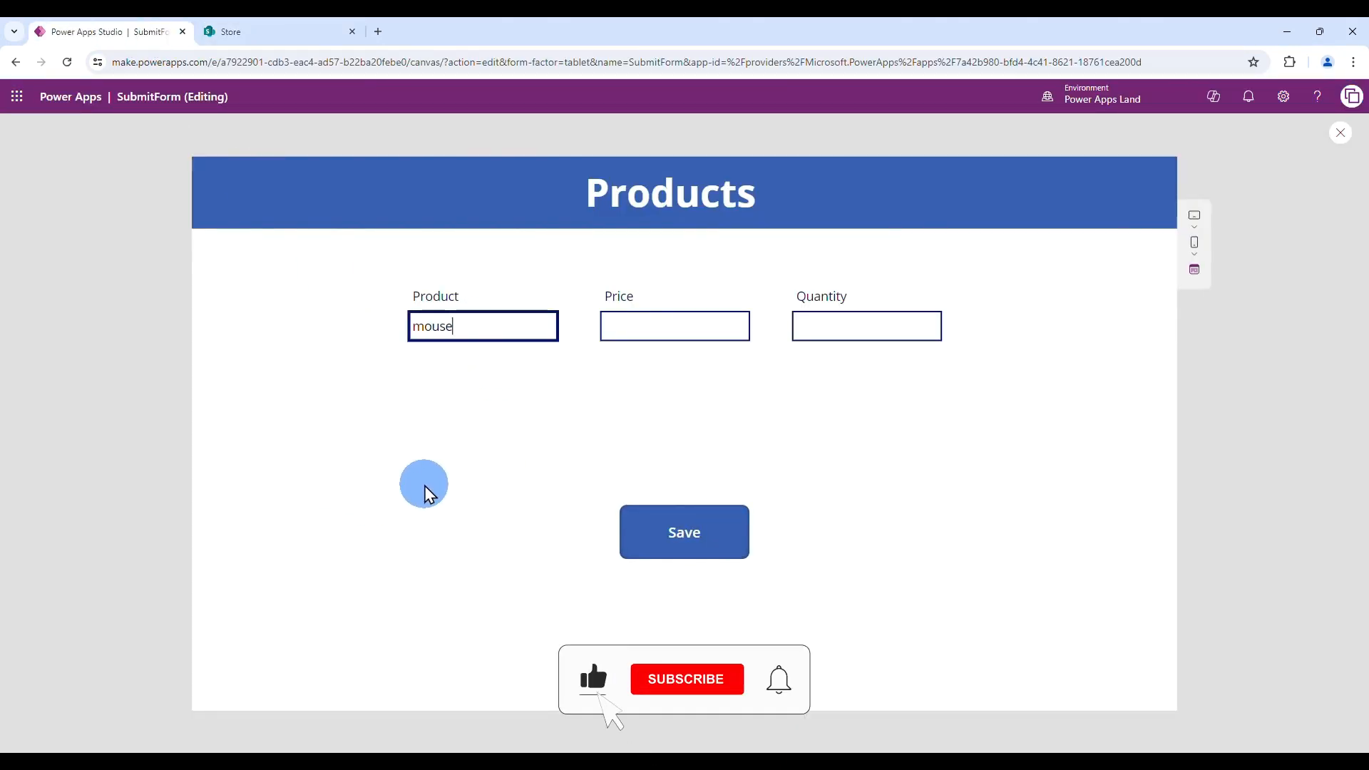
click(633, 336)
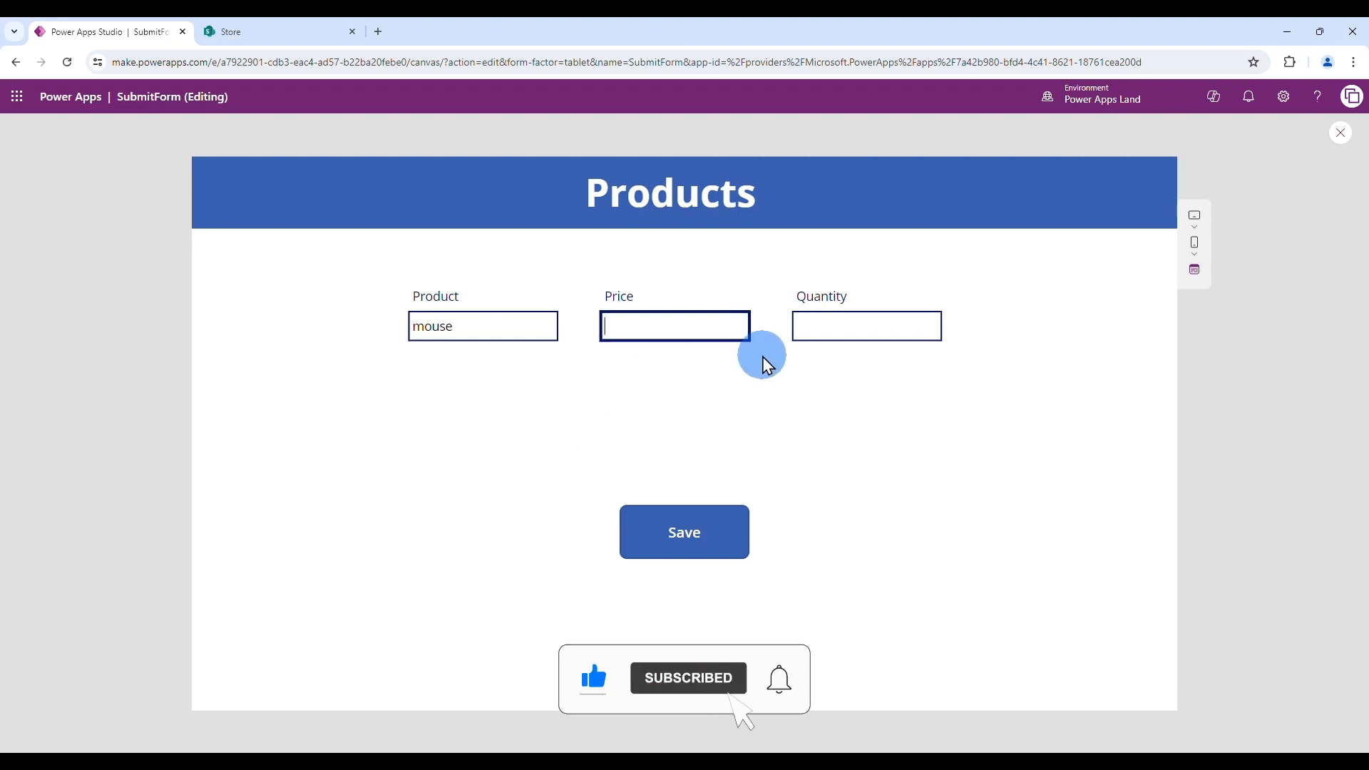
text(10)
click(824, 332)
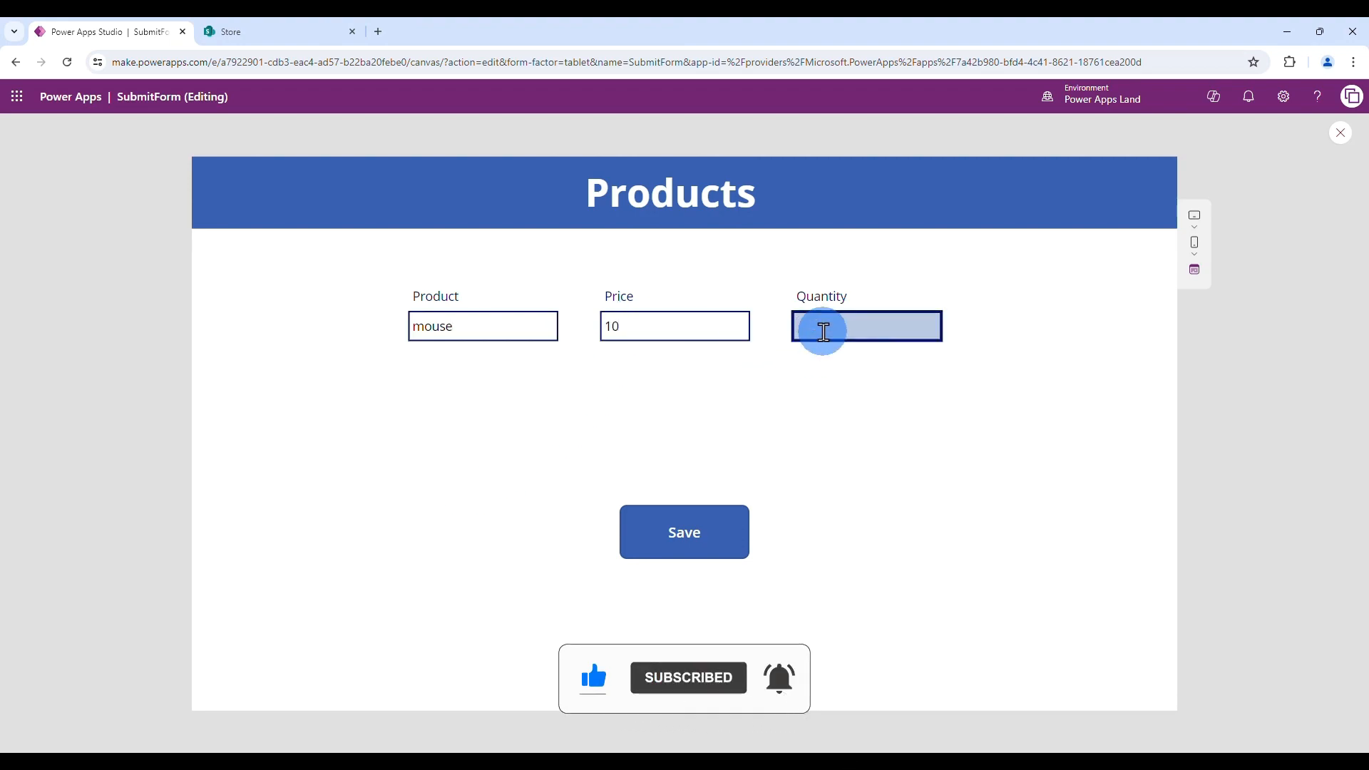
text(5)
click(686, 546)
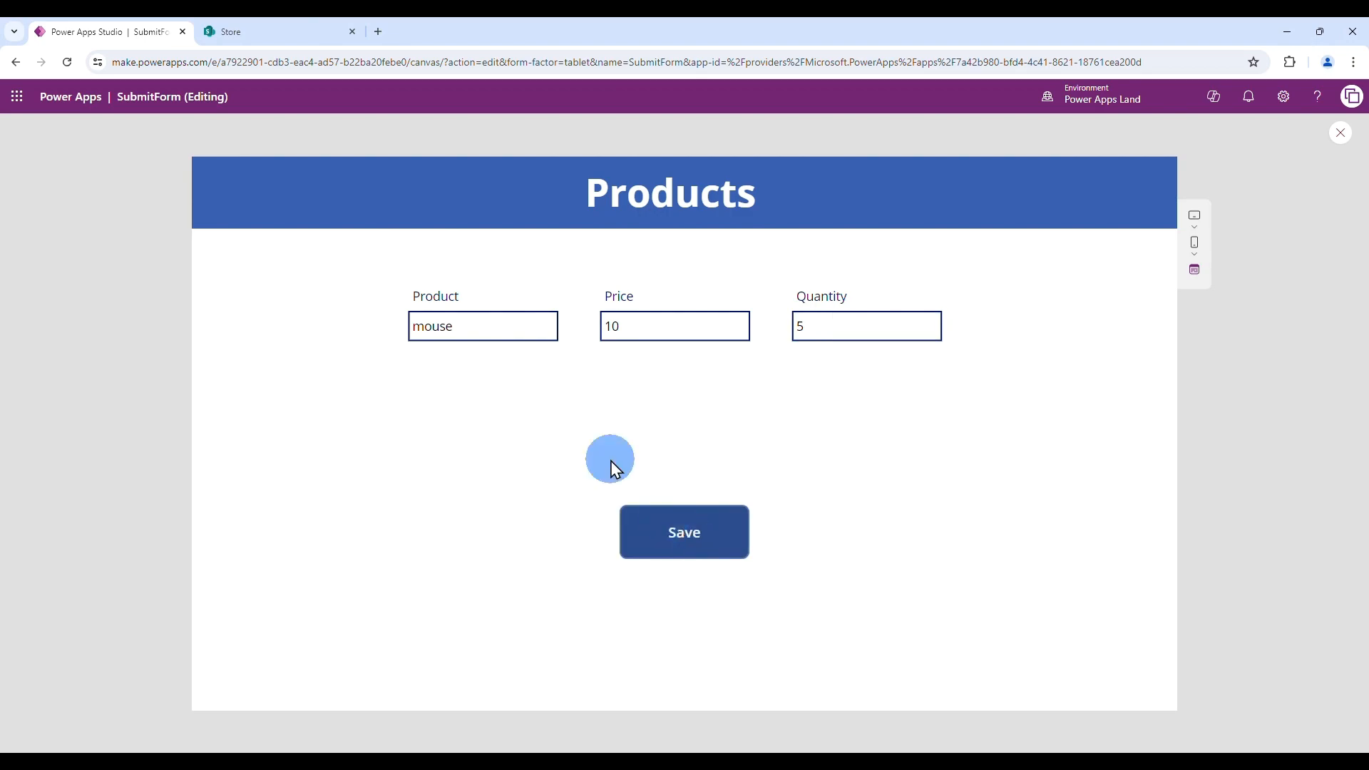
- Reload SharePoint's Products list to confirm the mouse item, then exit preview
click(280, 39)
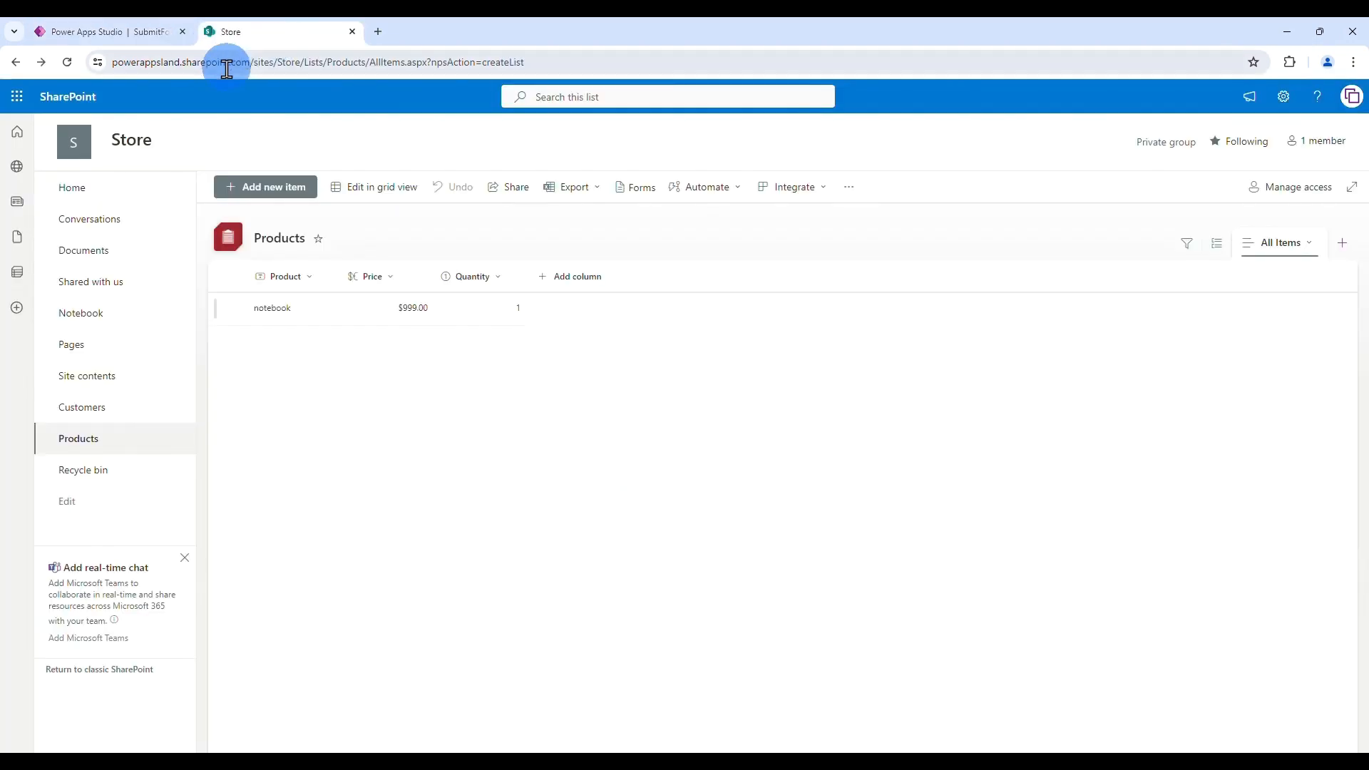
click(67, 62)
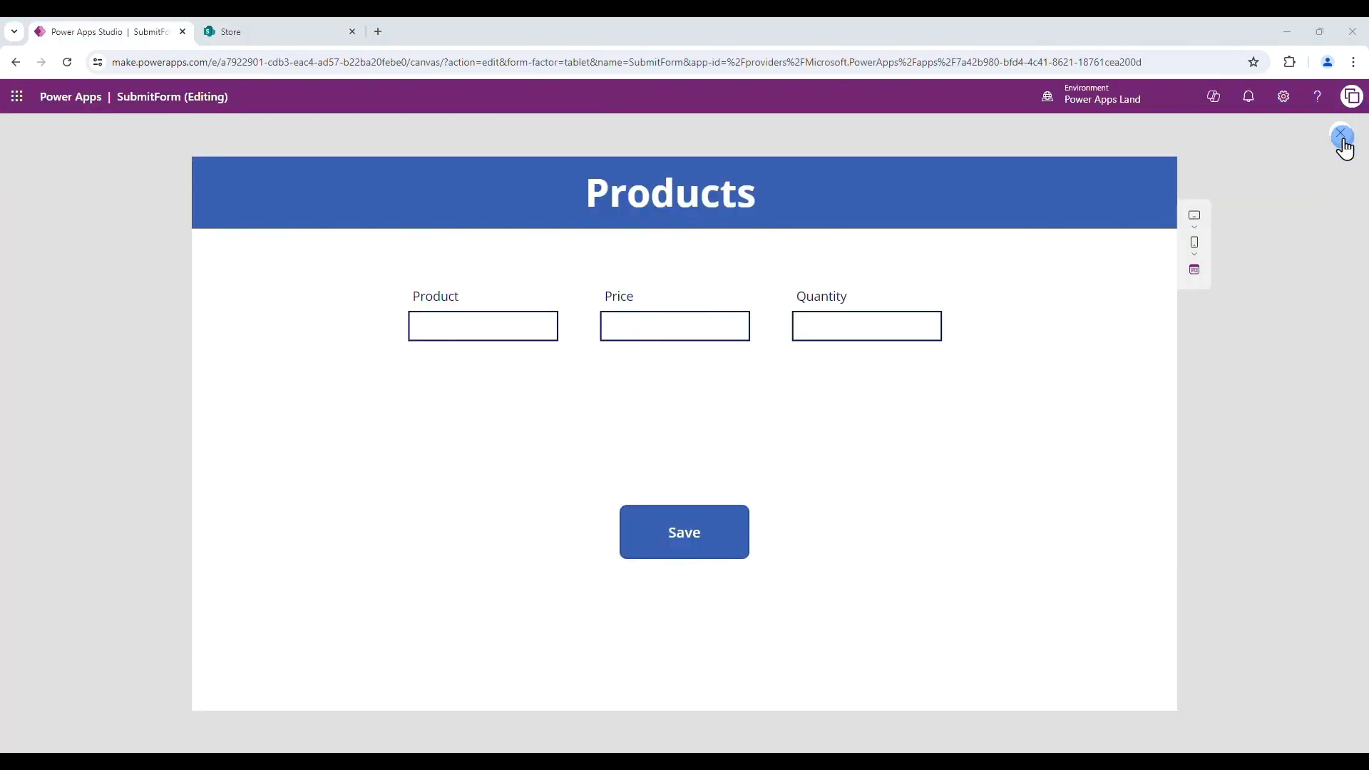
key(Escape)
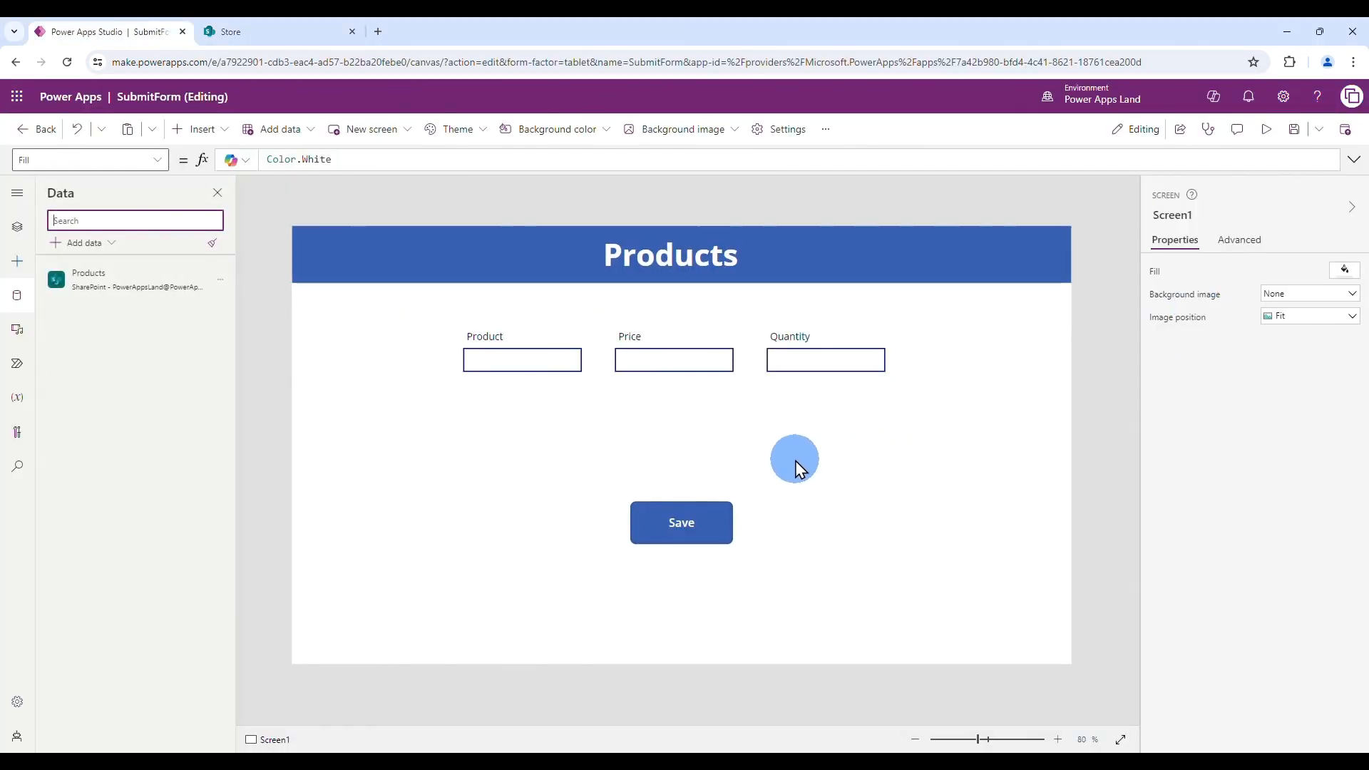
- Move Form1 right, make it taller and narrower, and move the Save button lower
click(680, 510)
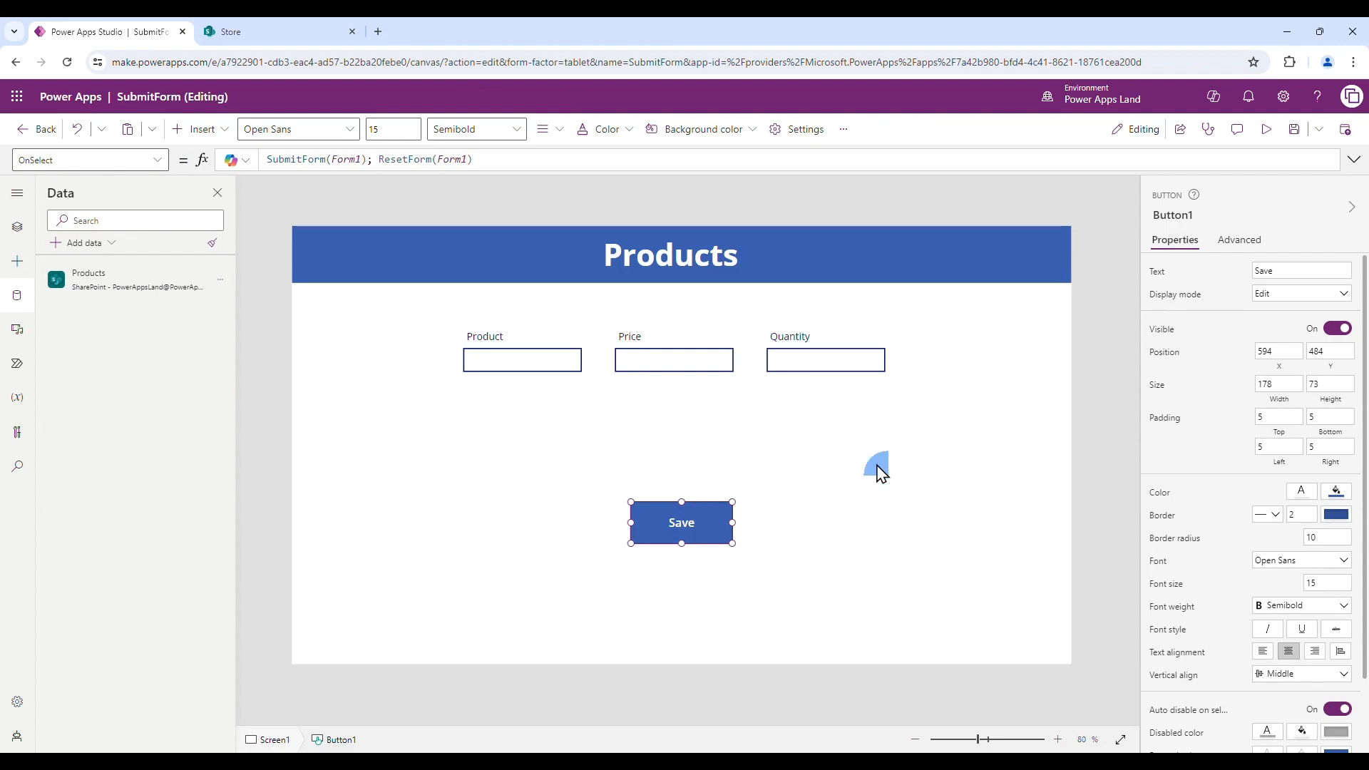
click(853, 437)
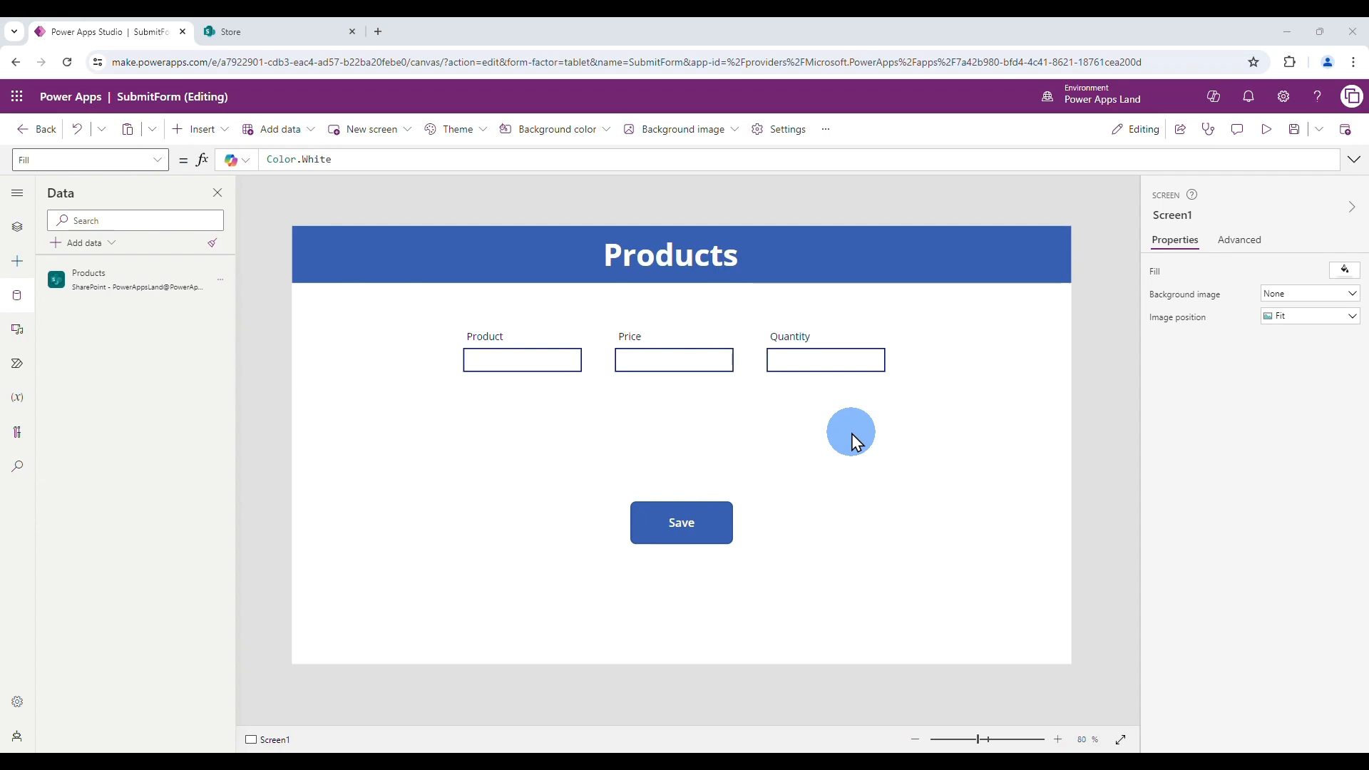
click(695, 371)
click(707, 408)
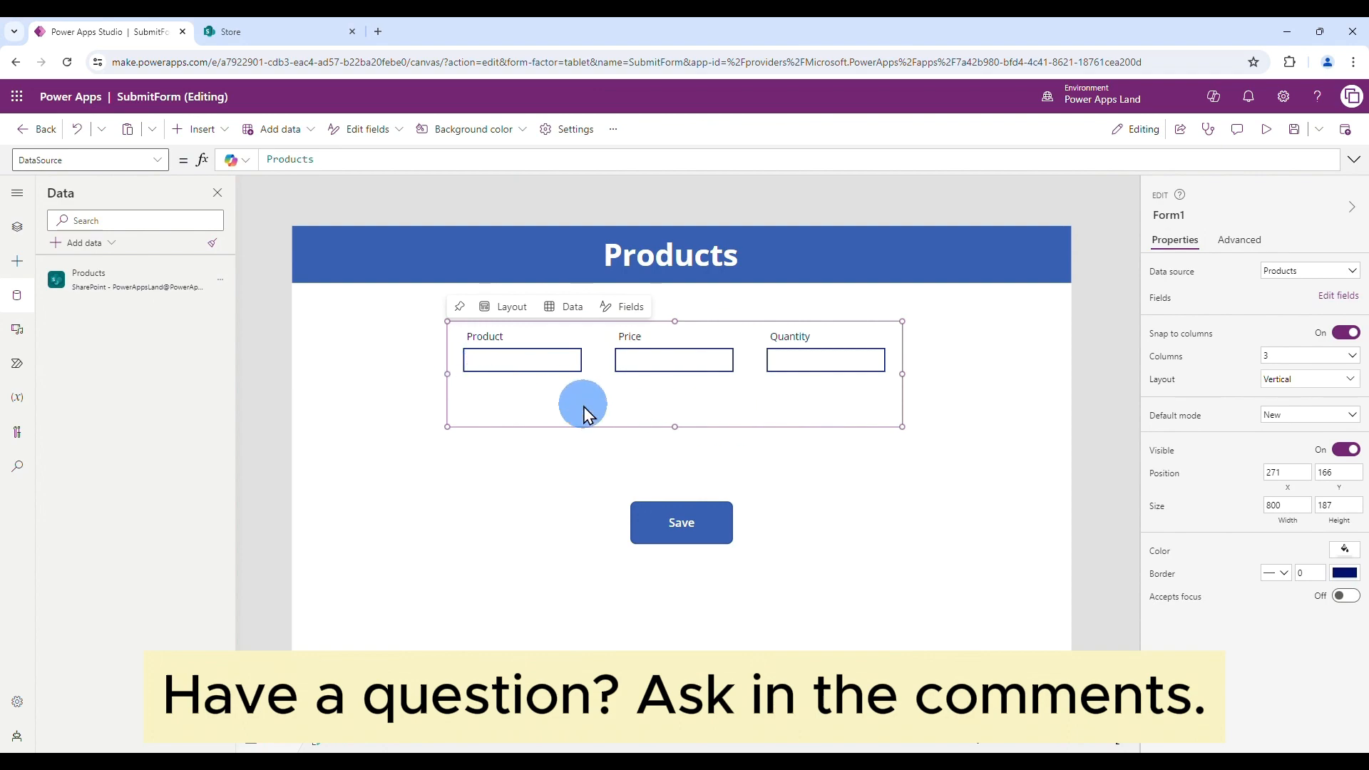
drag(584, 422, 734, 435)
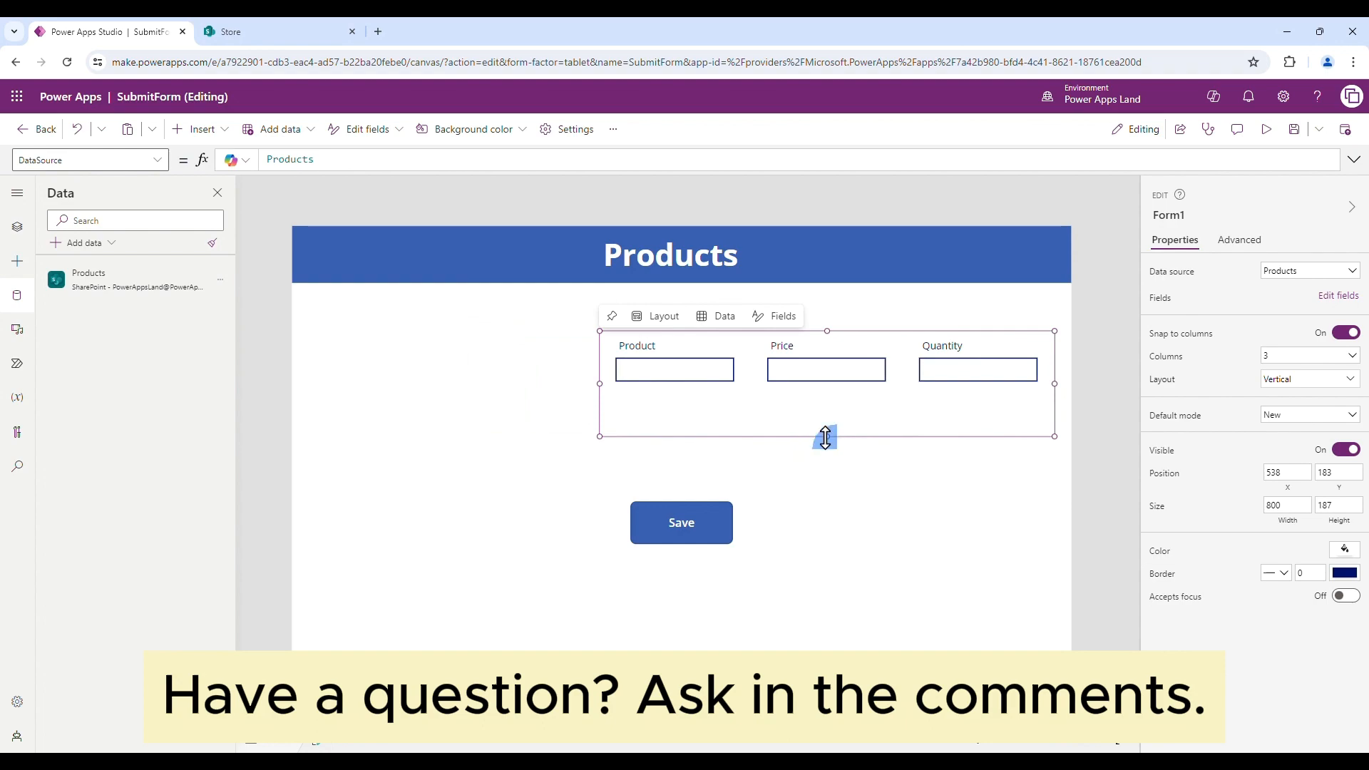
drag(825, 436, 827, 512)
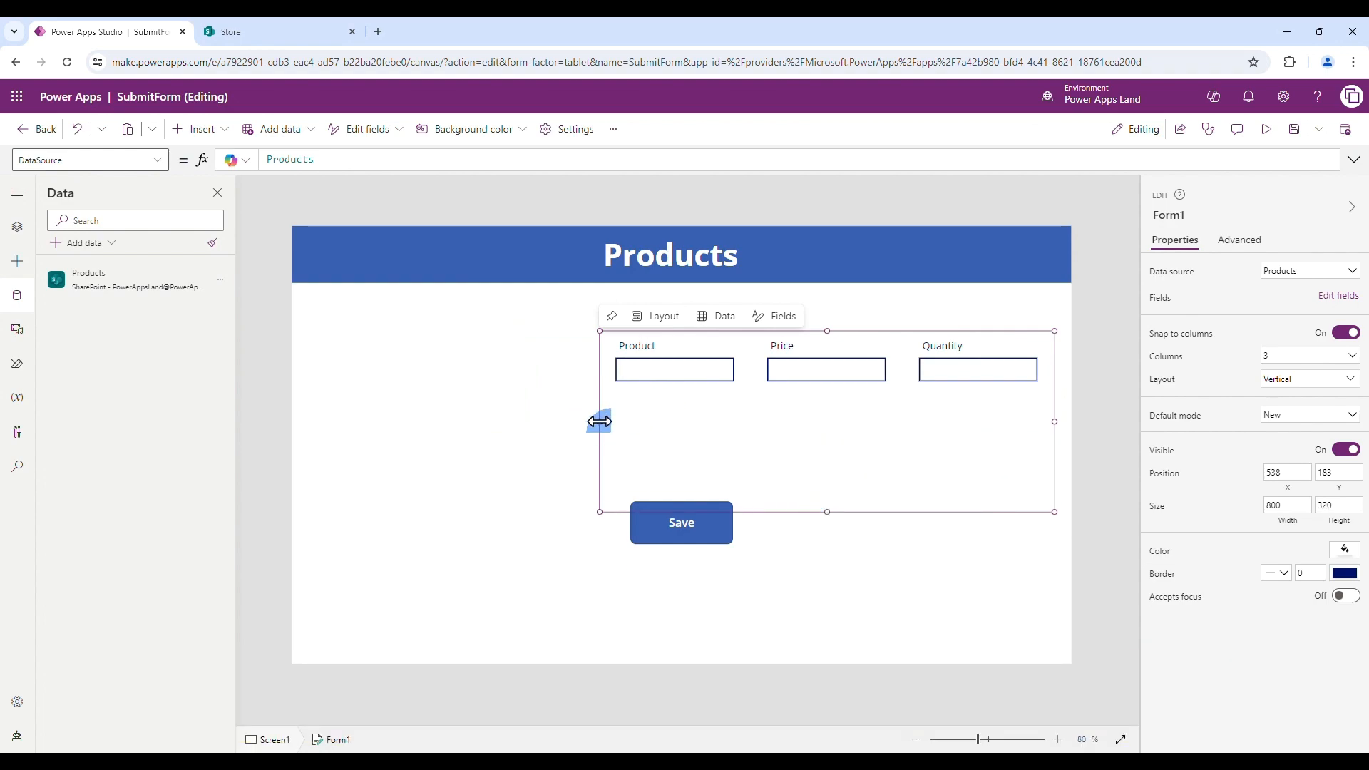
drag(764, 428, 782, 422)
click(686, 524)
drag(688, 528, 680, 591)
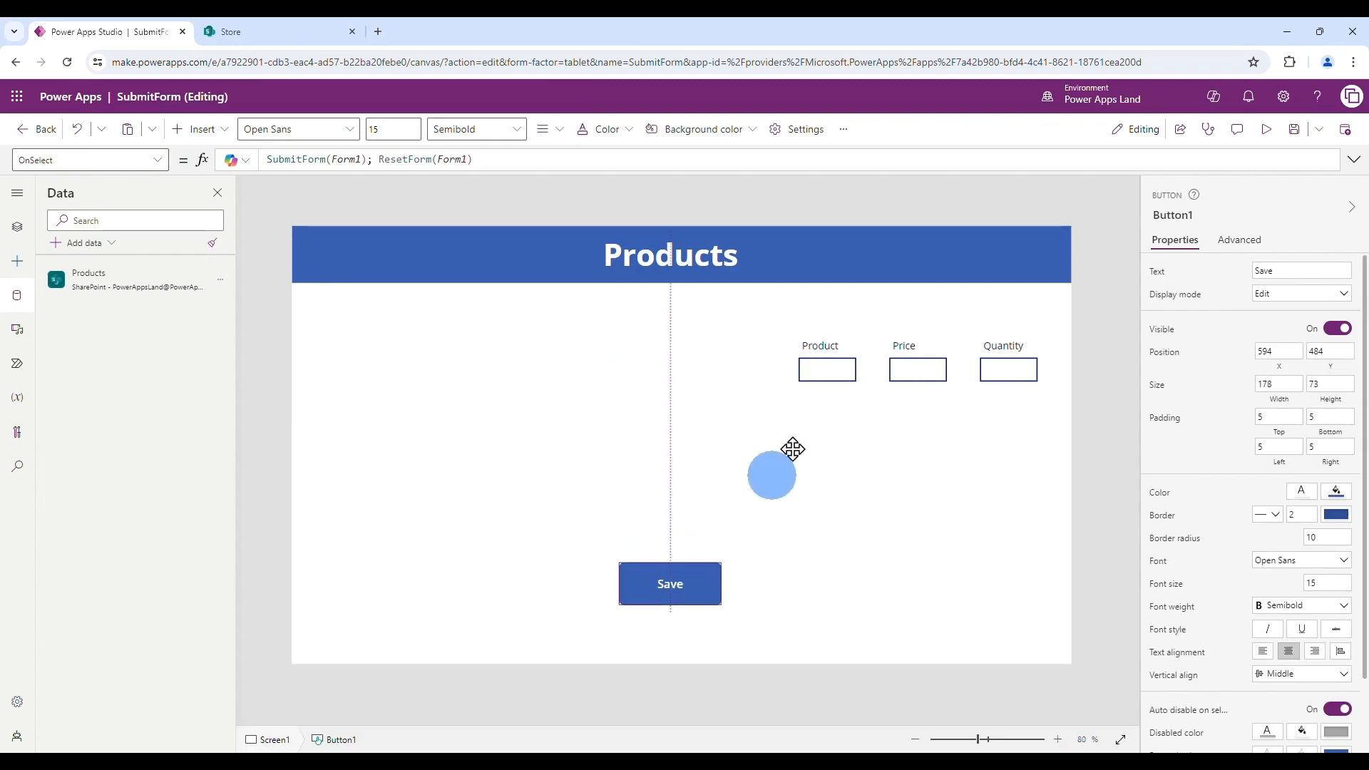
- Widen the Product, Price and Quantity cards to the full form width
click(850, 361)
click(853, 452)
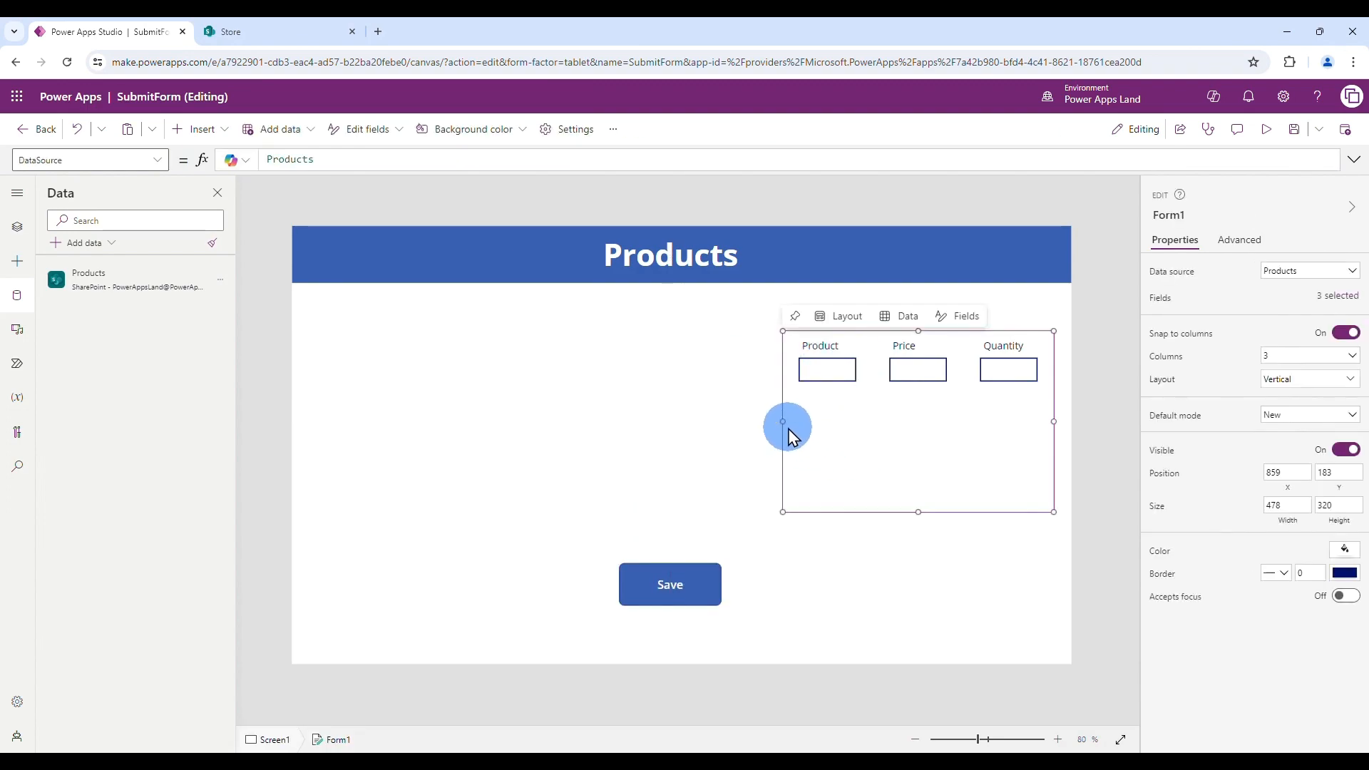
click(856, 370)
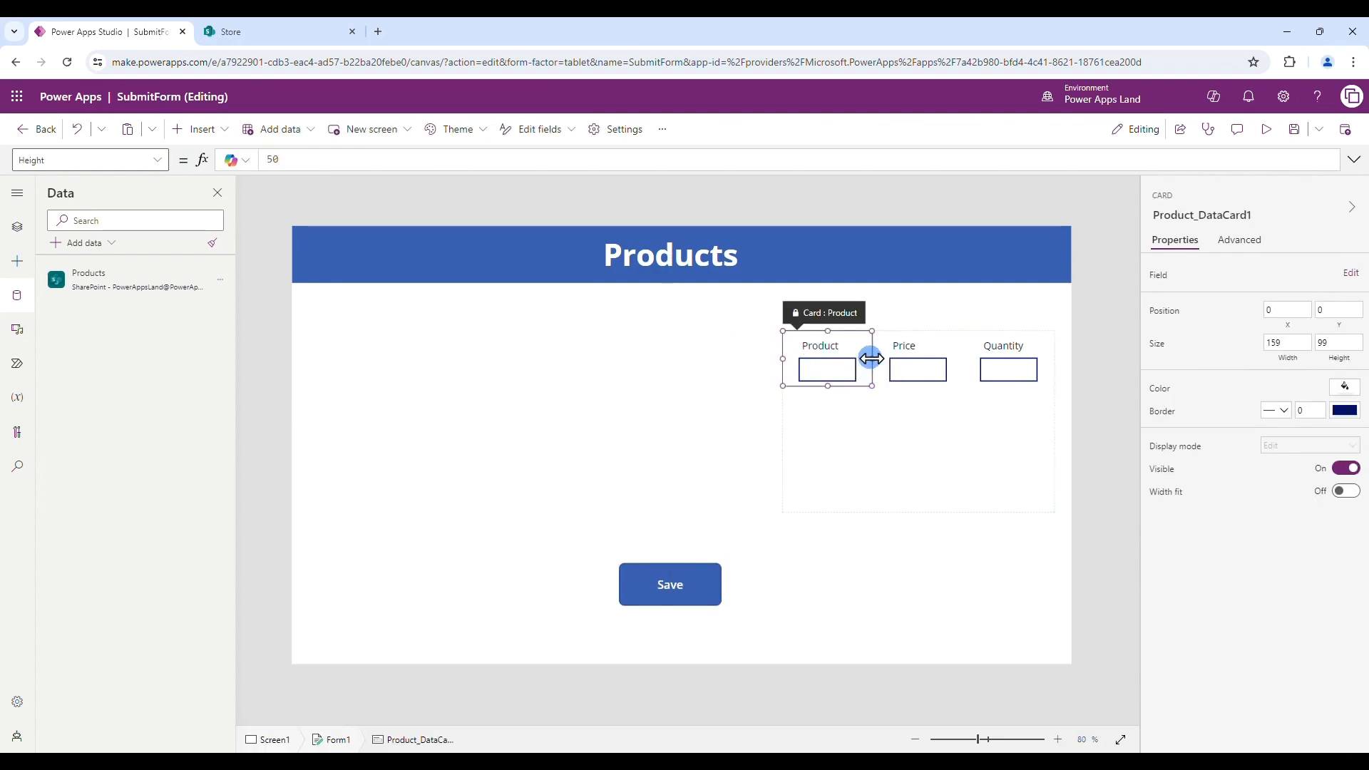
drag(871, 358, 1042, 366)
click(841, 409)
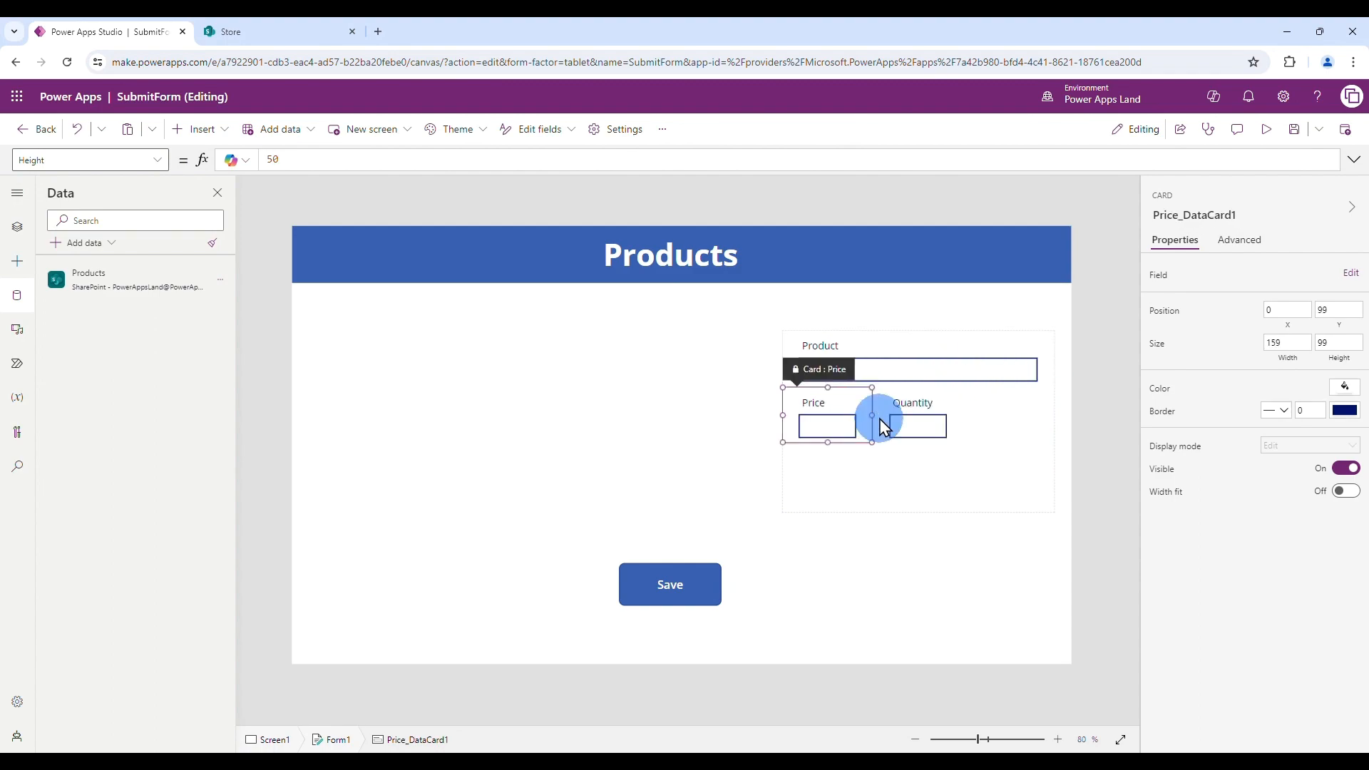
drag(872, 415, 1042, 420)
click(849, 482)
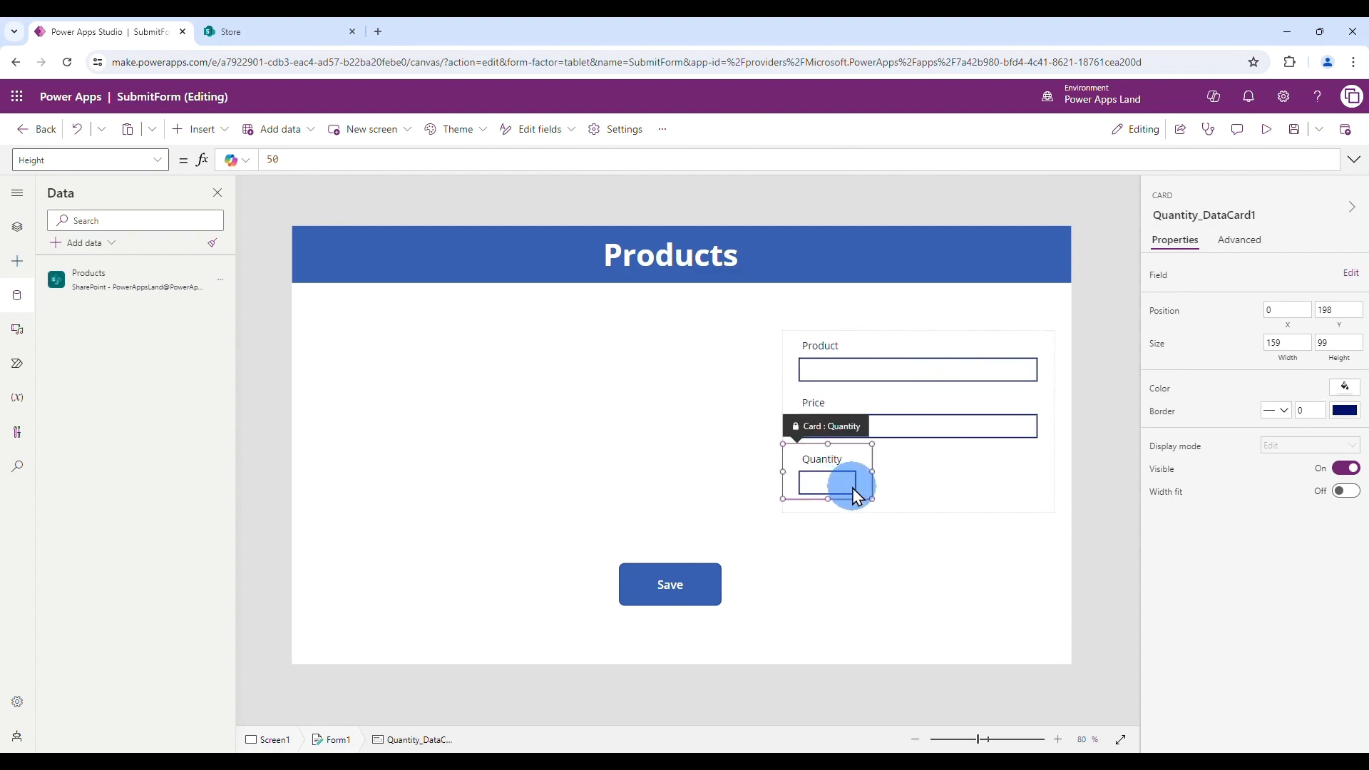
drag(870, 473, 1034, 472)
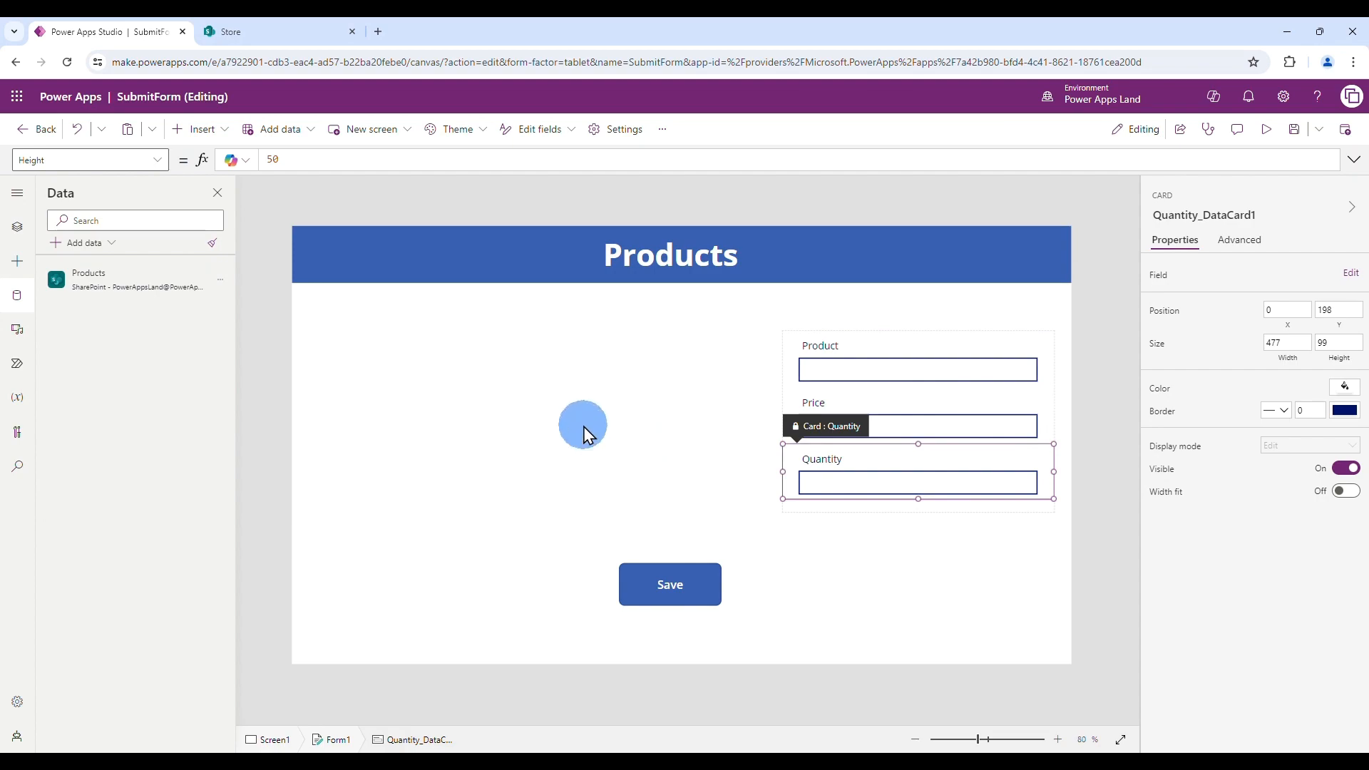
click(662, 426)
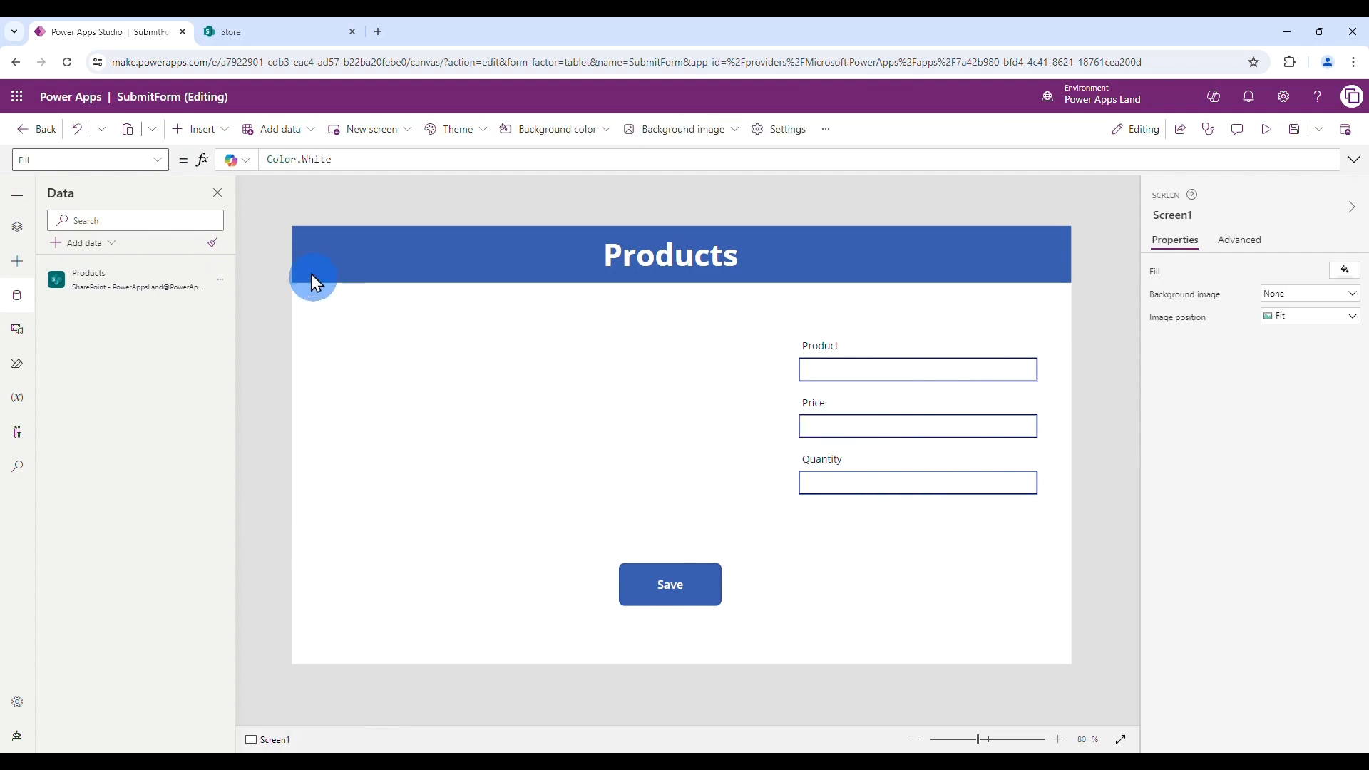
- Add a vertical gallery bound to the Products list with a title-and-subtitle layout
click(206, 130)
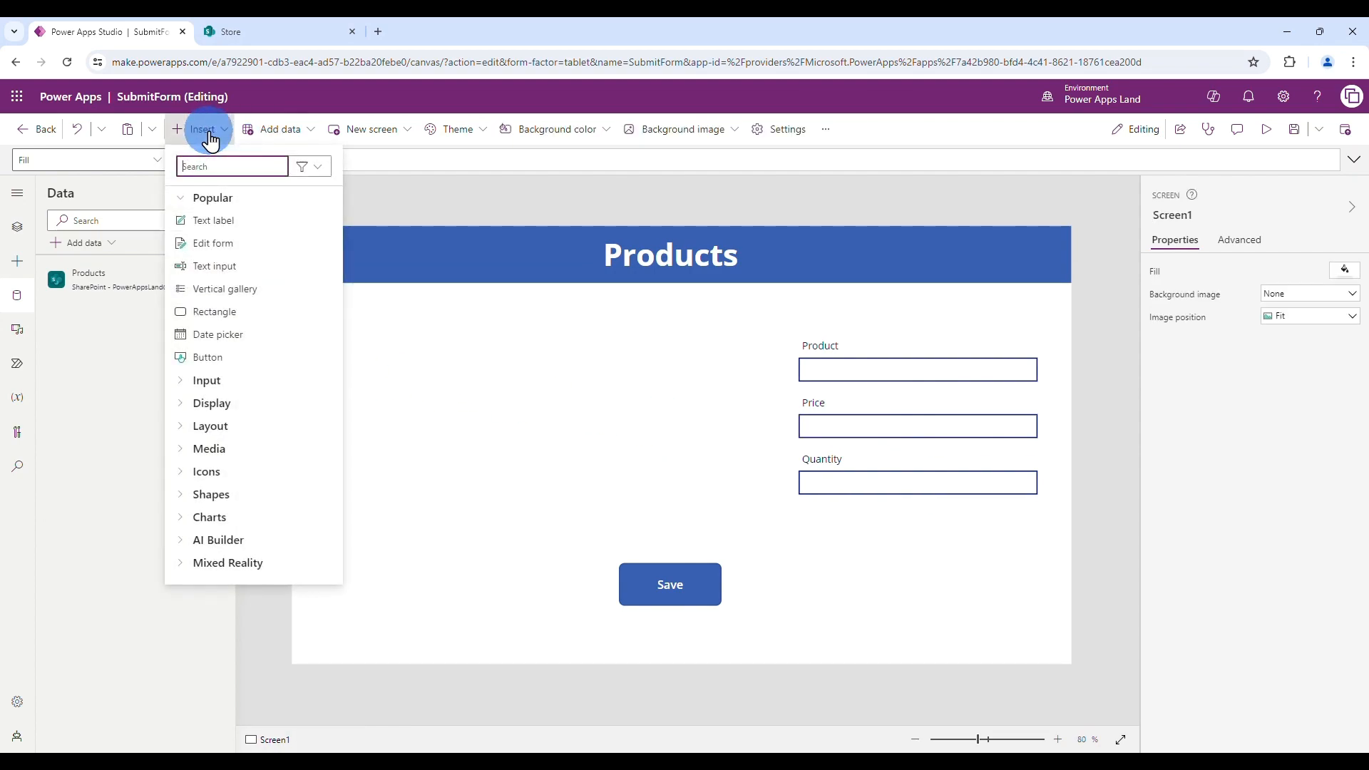
click(231, 288)
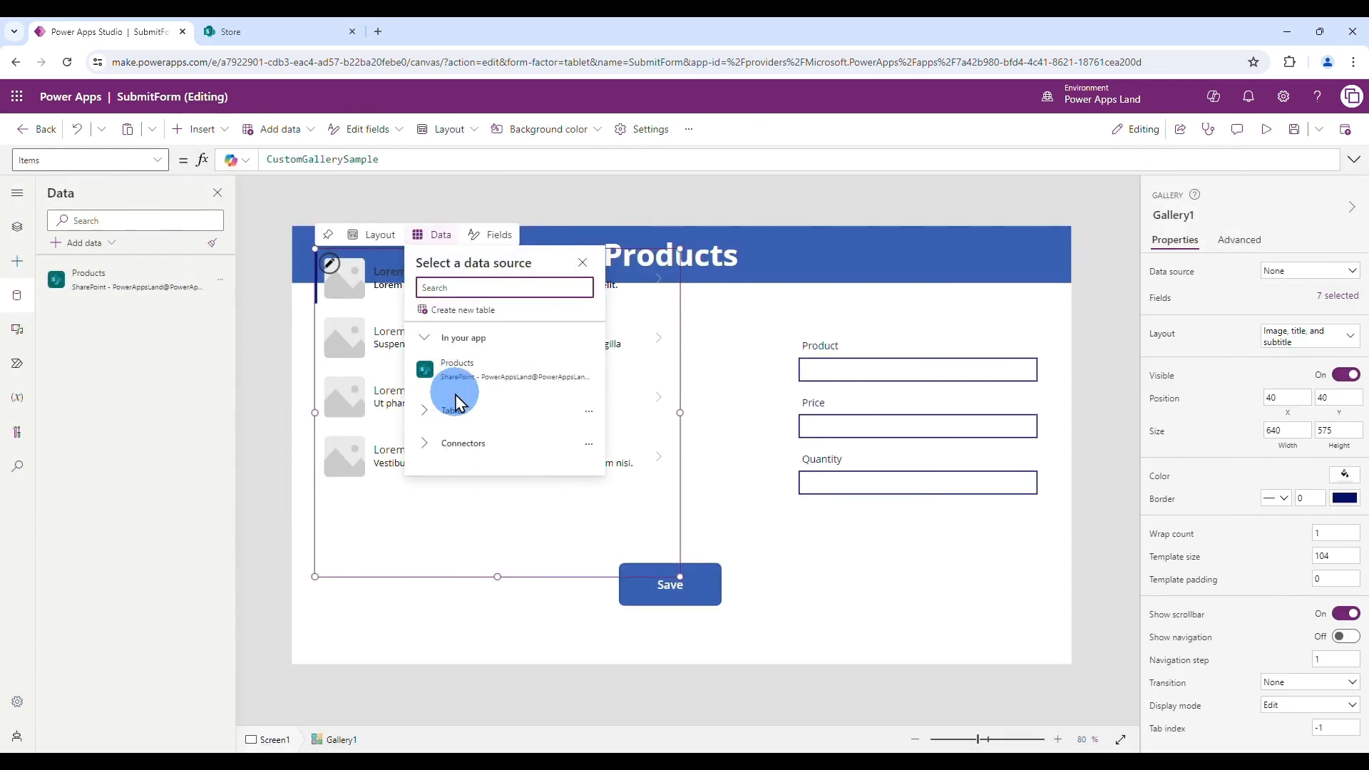
click(532, 365)
click(372, 235)
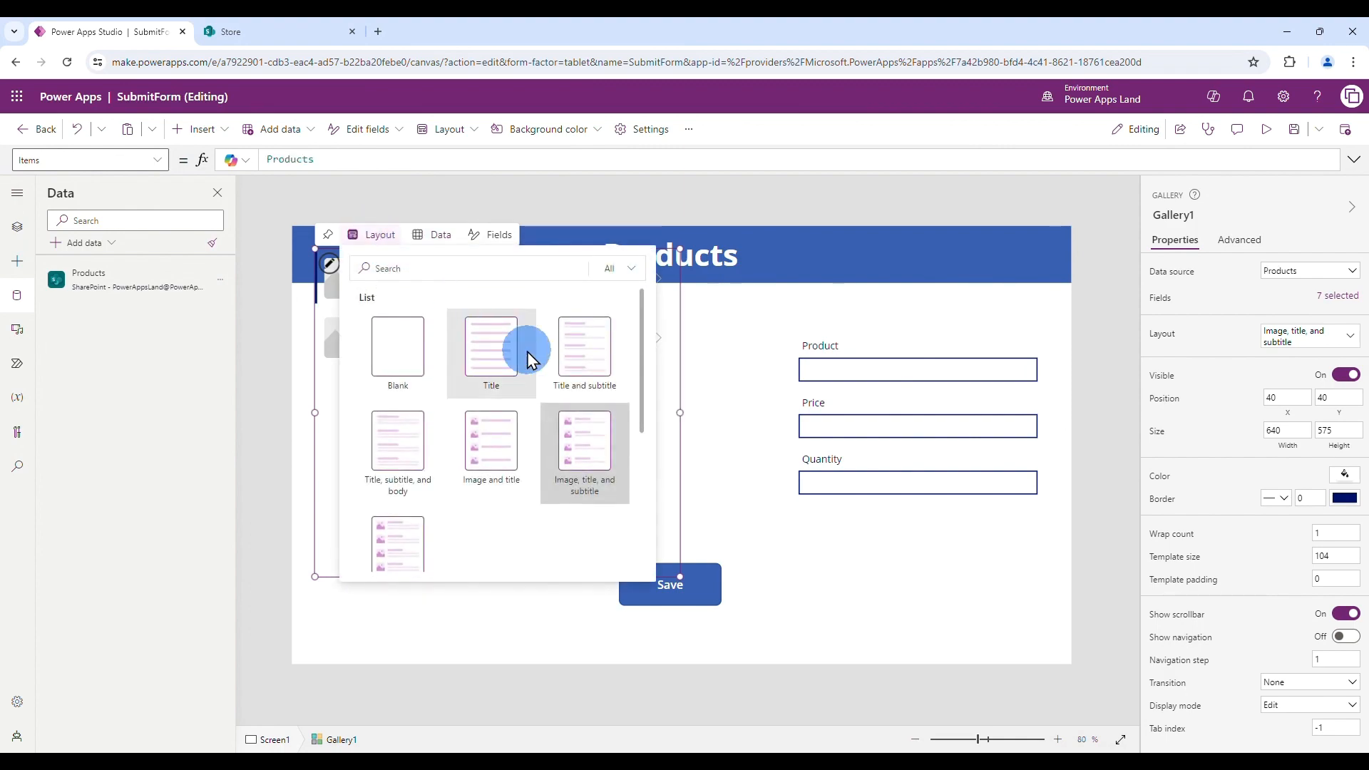
click(588, 360)
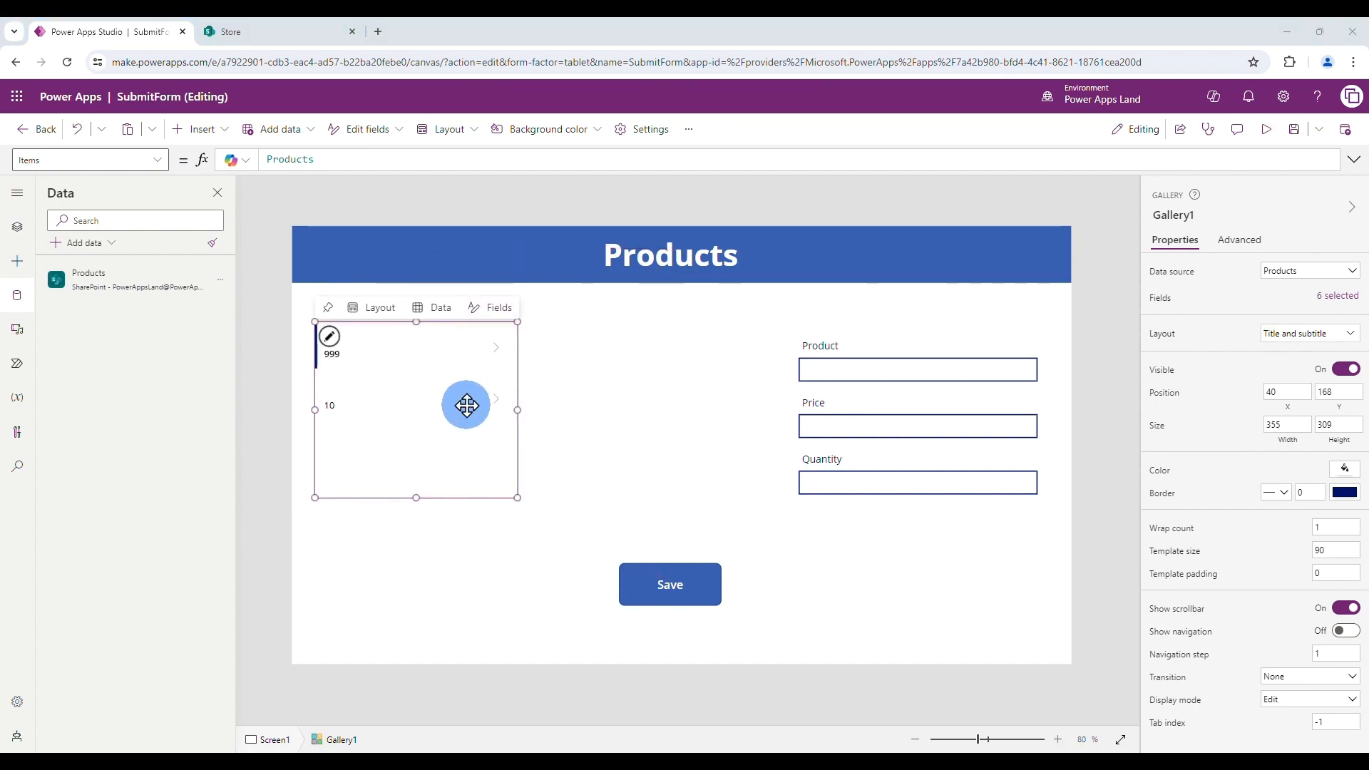
- Set the gallery's title field to Product, leaving Price as the subtitle
click(494, 307)
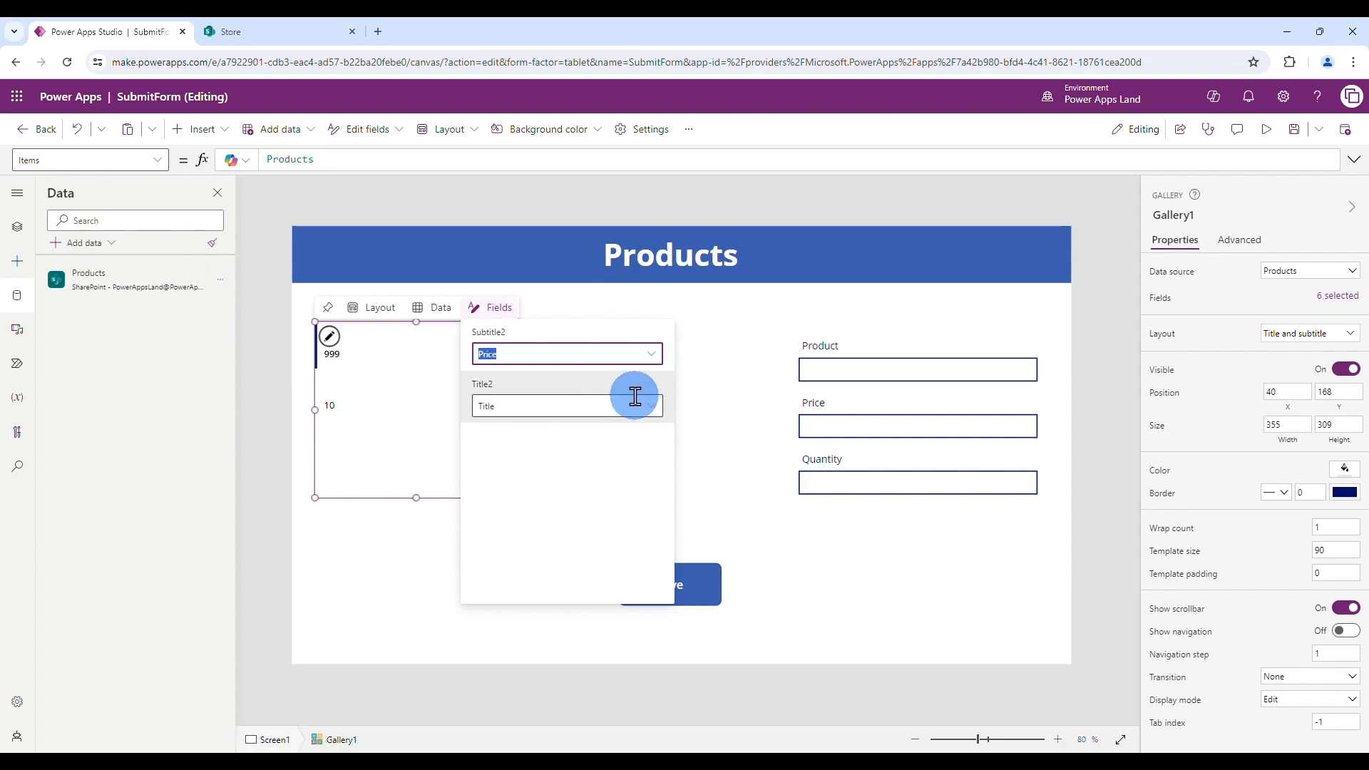
click(653, 407)
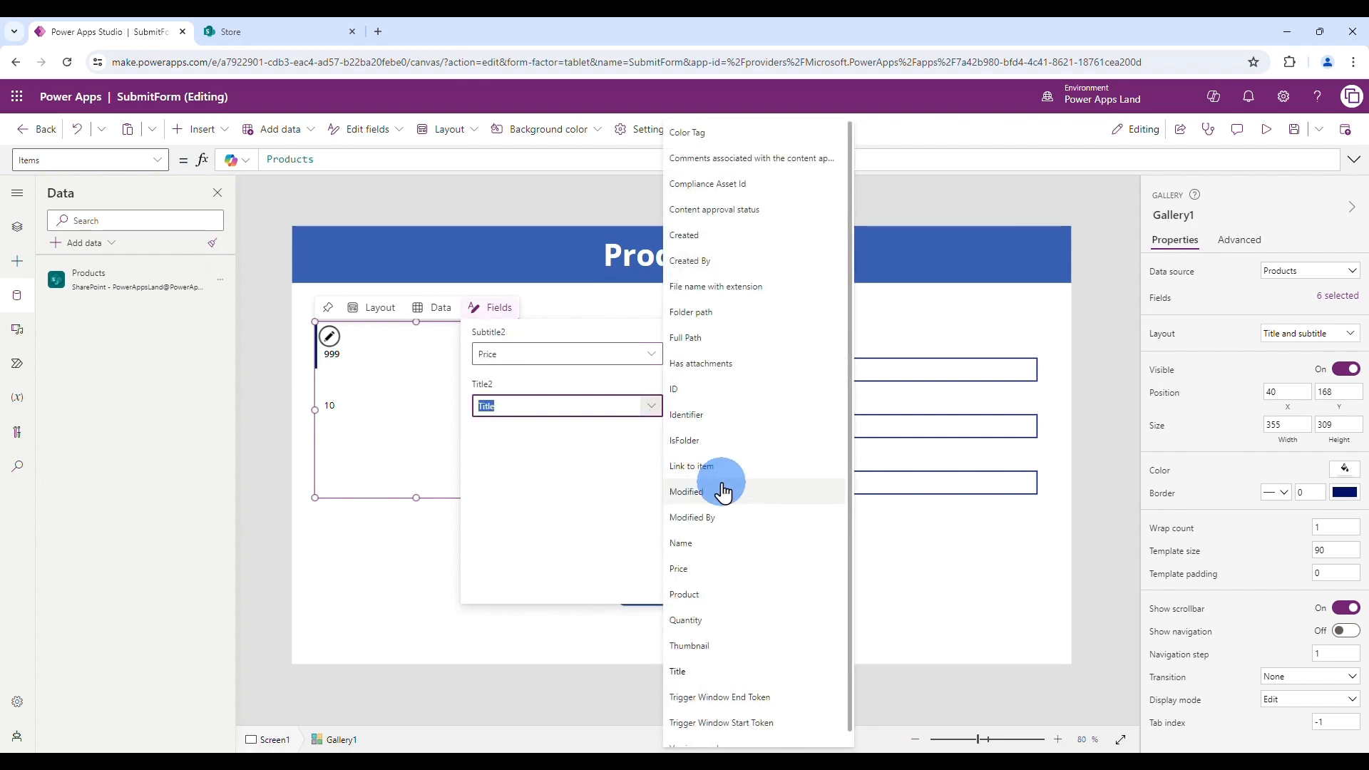
click(702, 598)
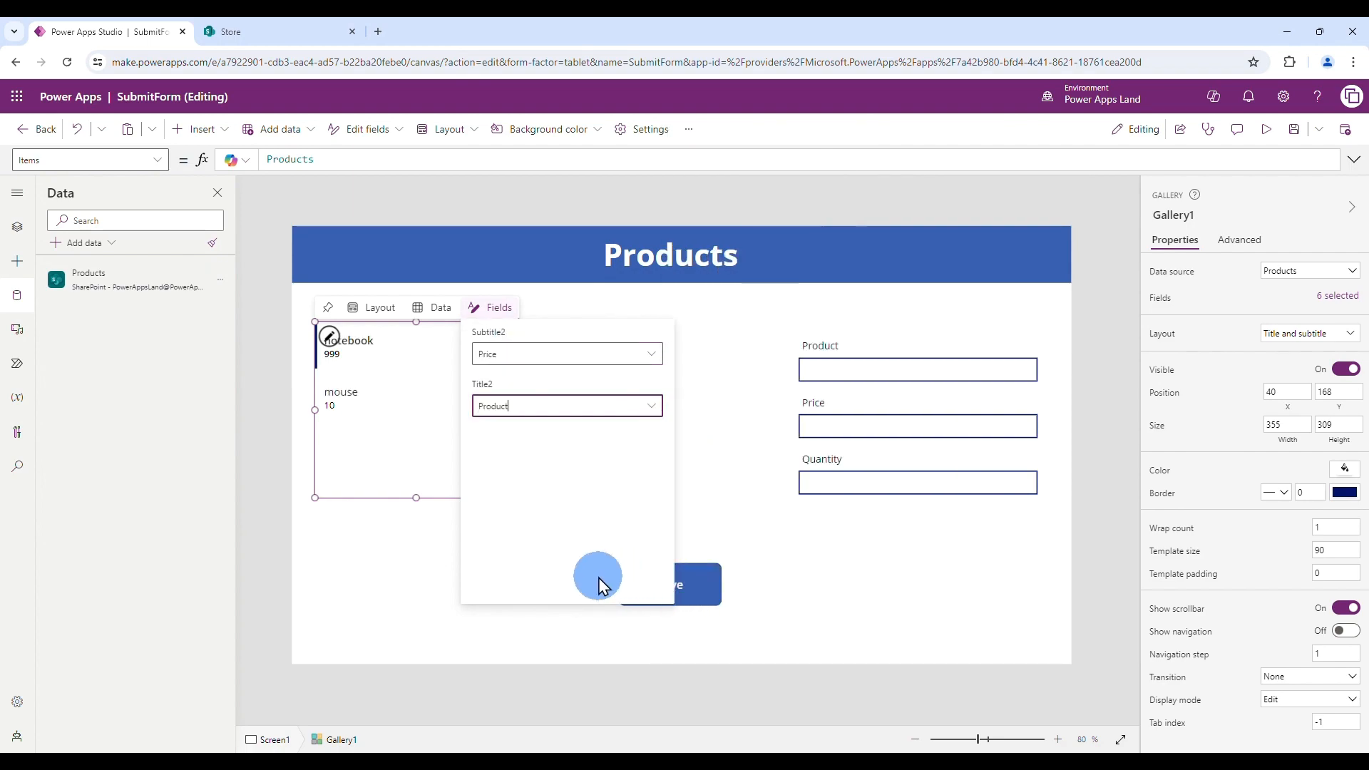
click(428, 464)
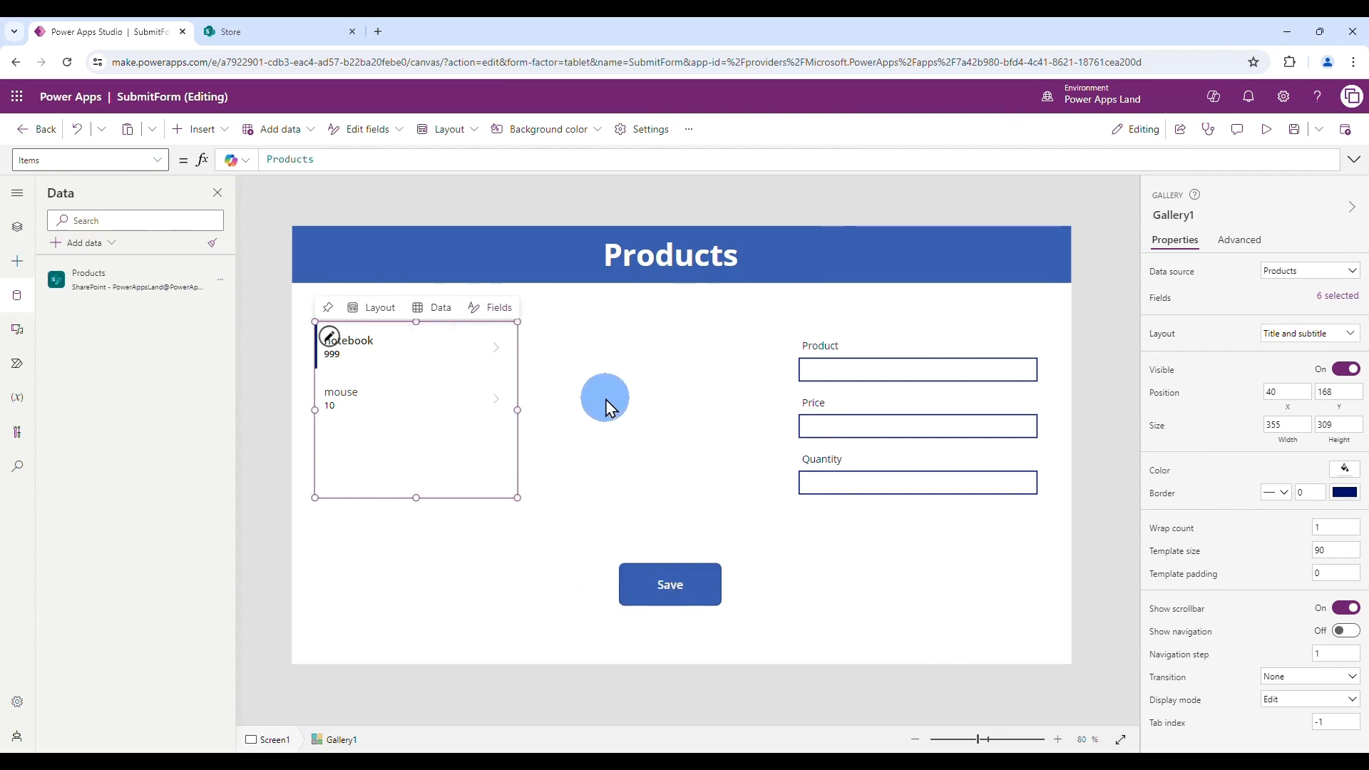
click(612, 408)
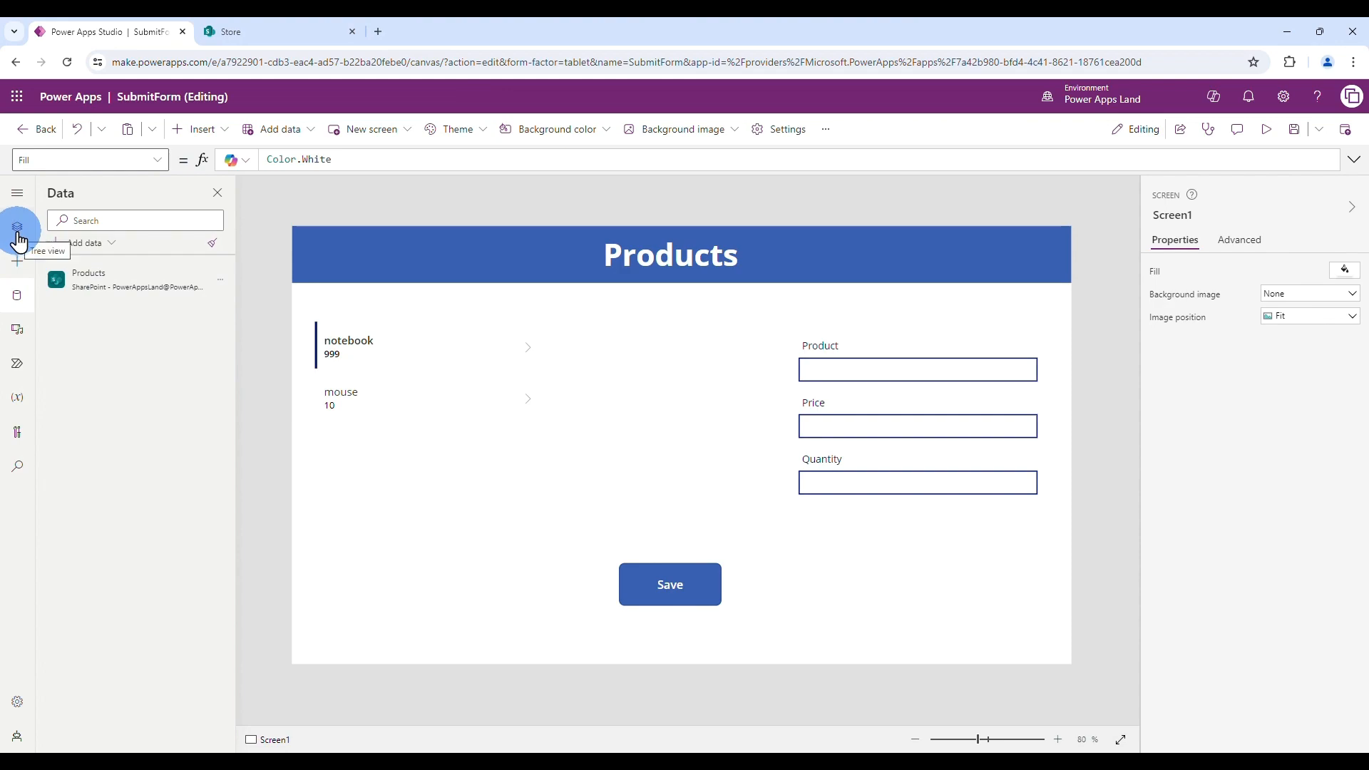
- Select Form1 in the Tree view and move it up and to the left
click(17, 235)
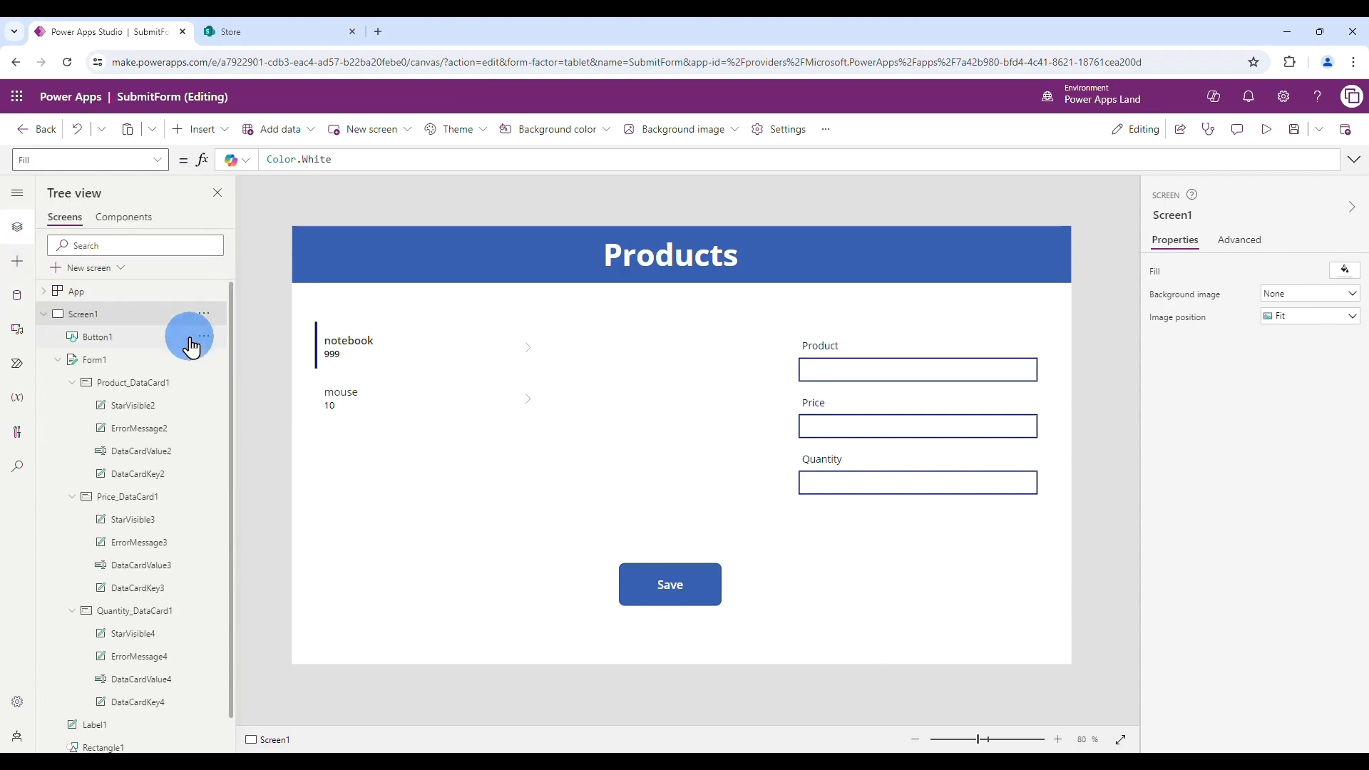
click(121, 367)
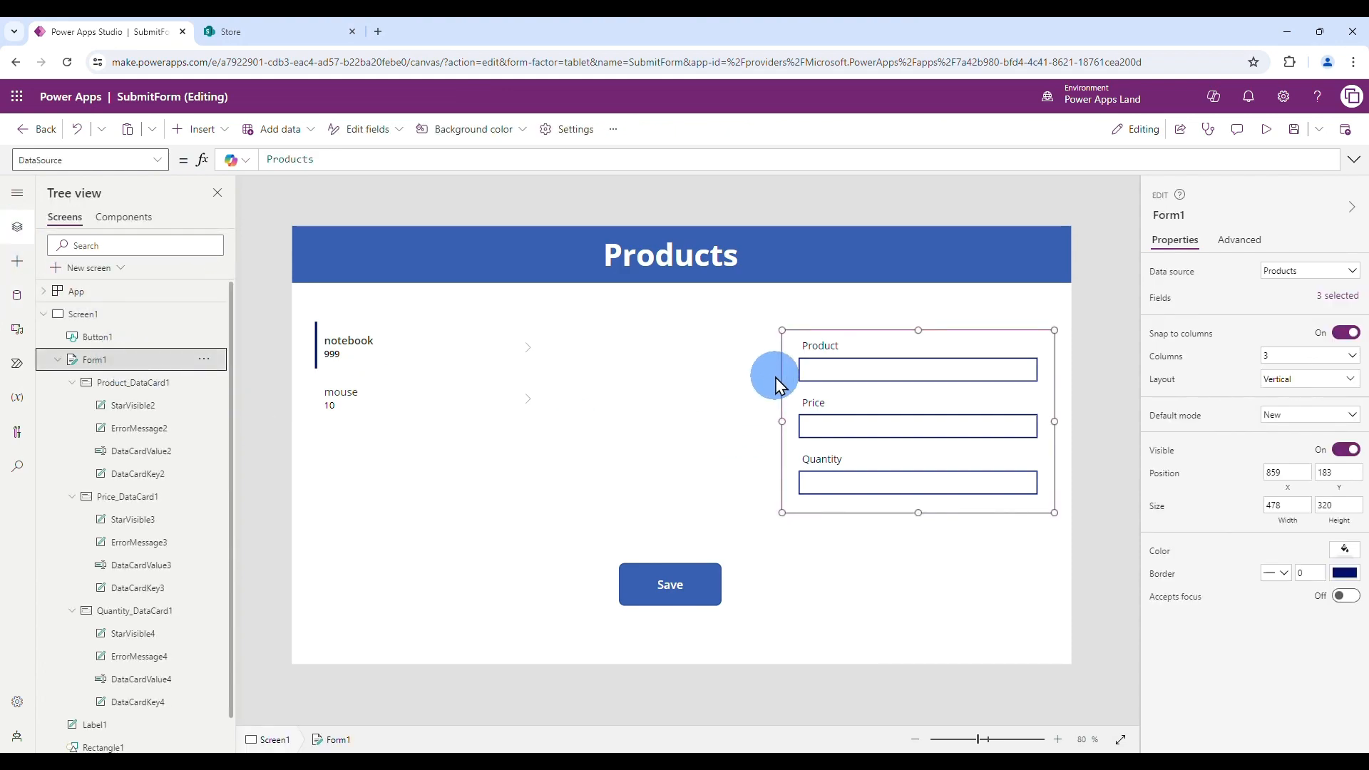
drag(778, 378, 688, 357)
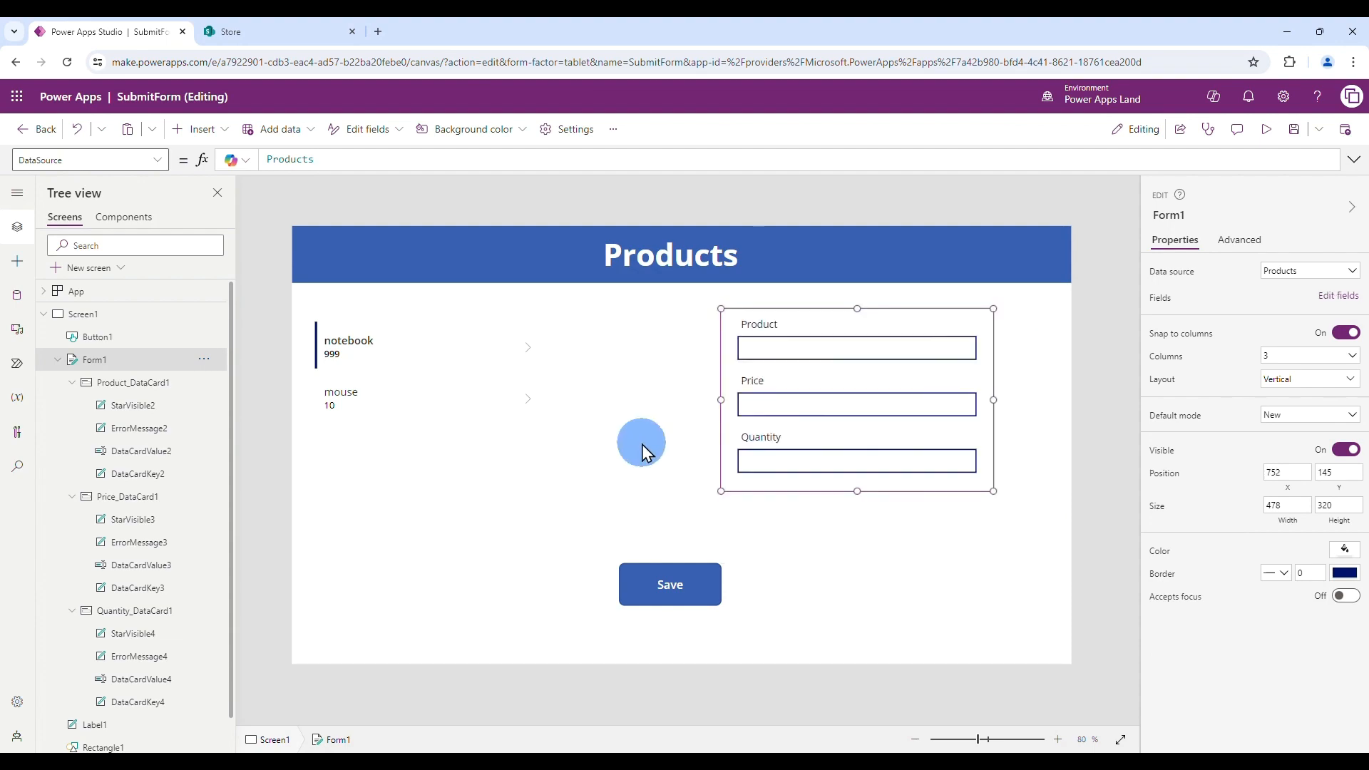
click(909, 581)
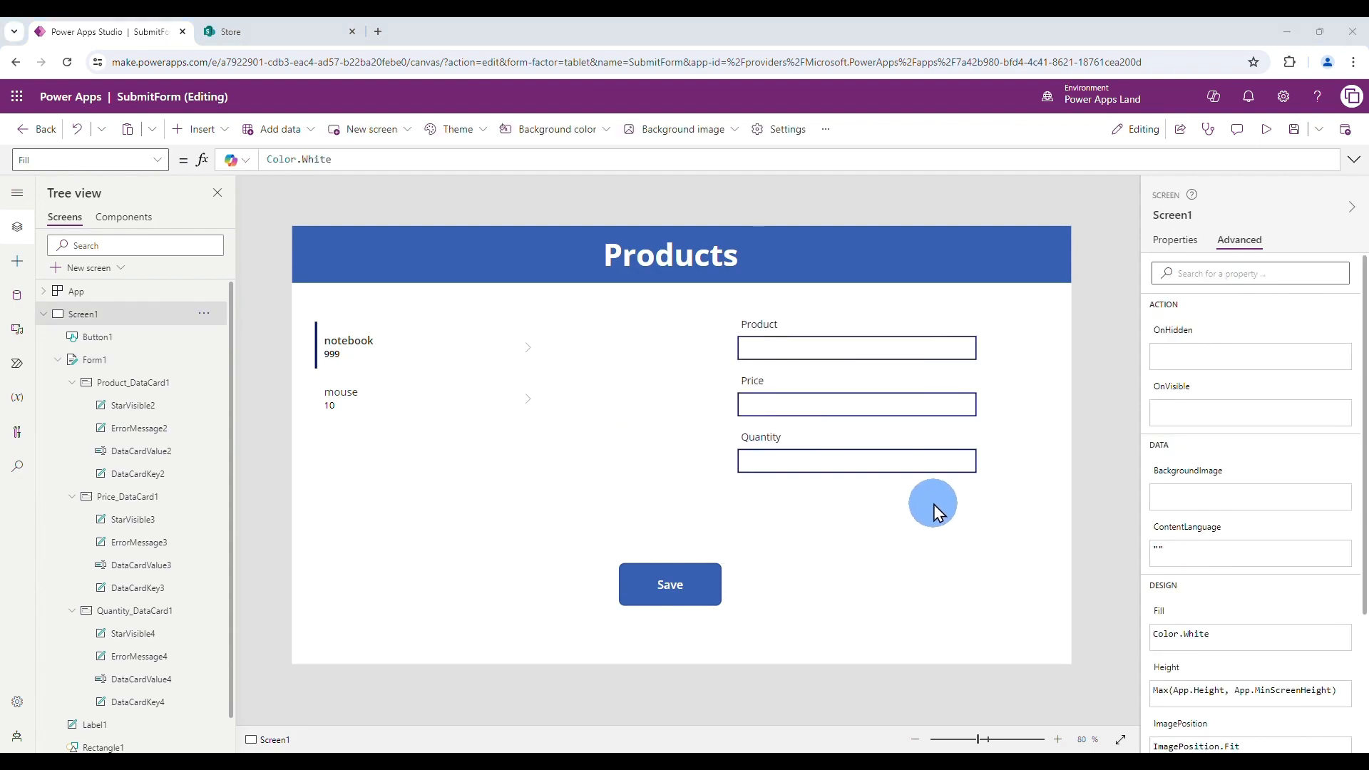
- Change Form1's default mode back to Edit on the Properties tab
click(904, 482)
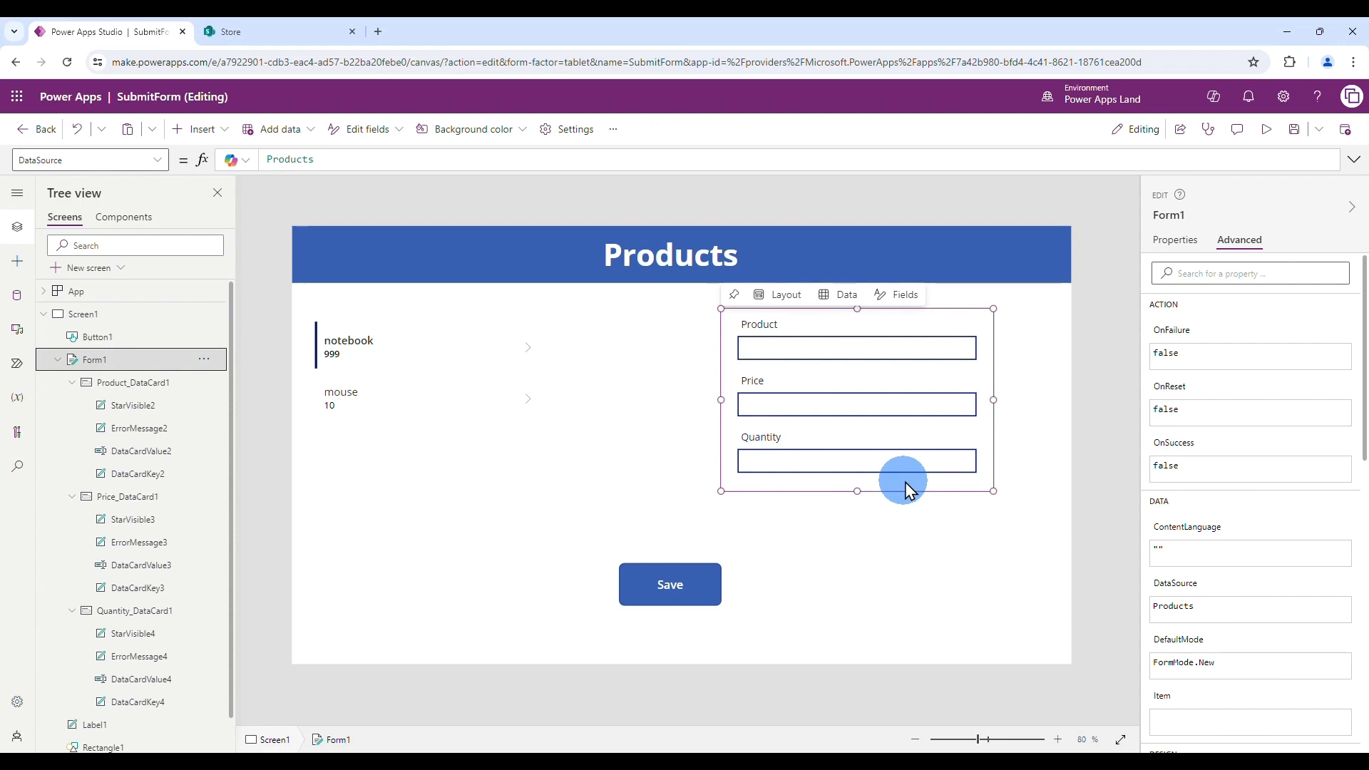
click(1175, 240)
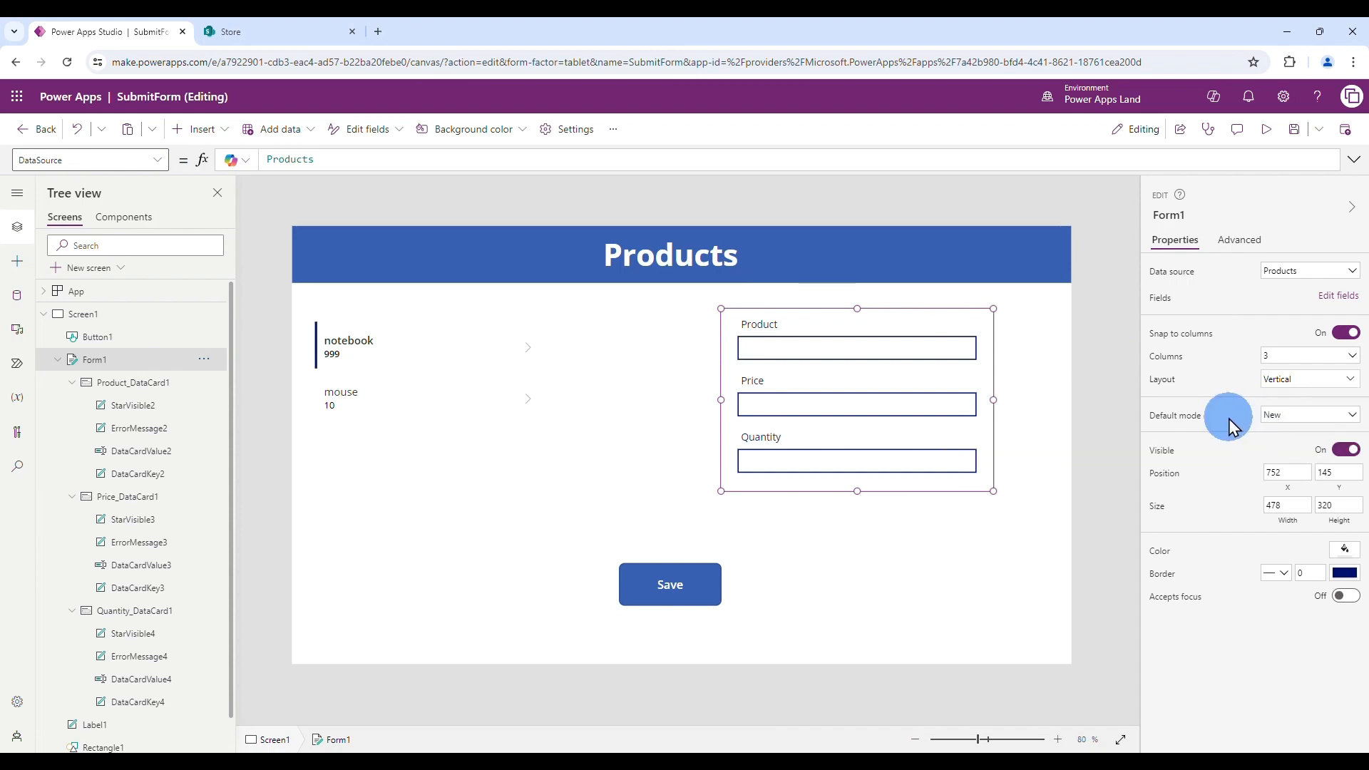
click(1351, 414)
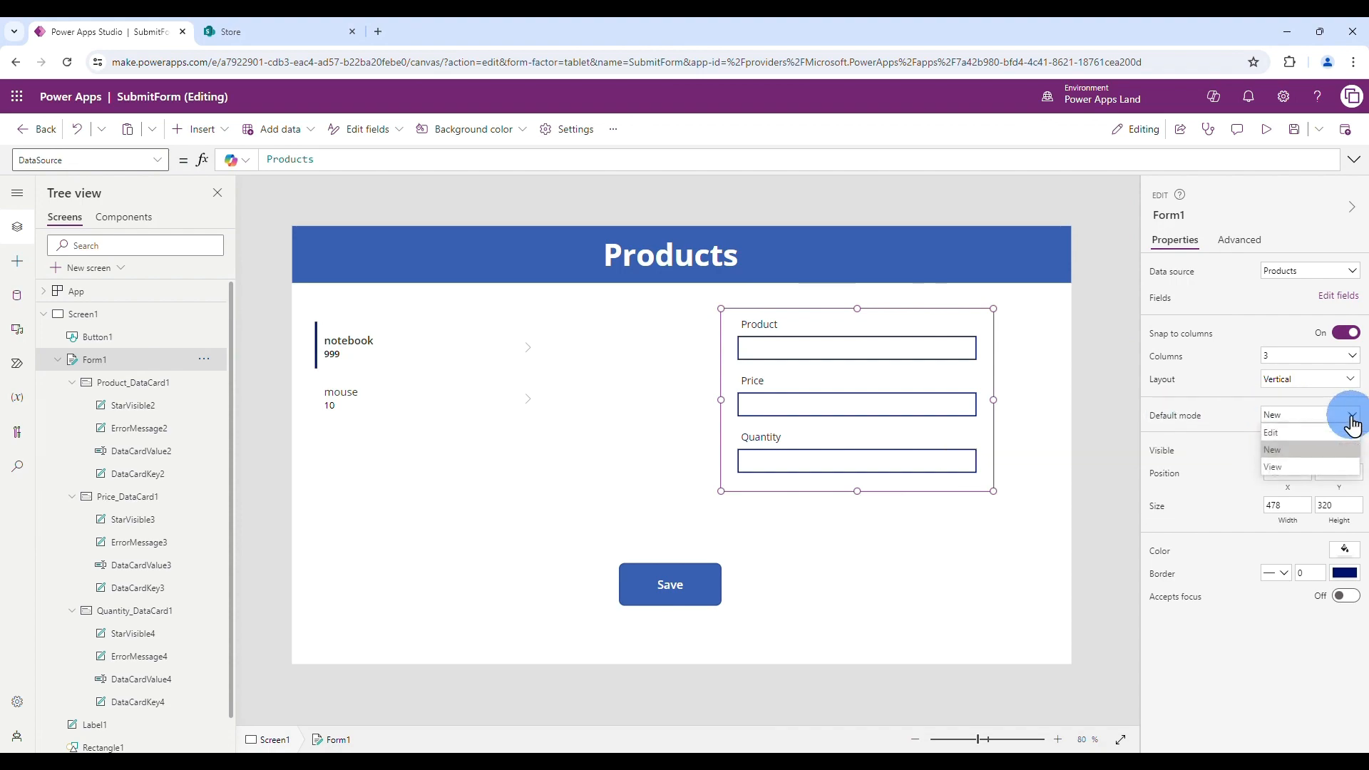
click(1278, 432)
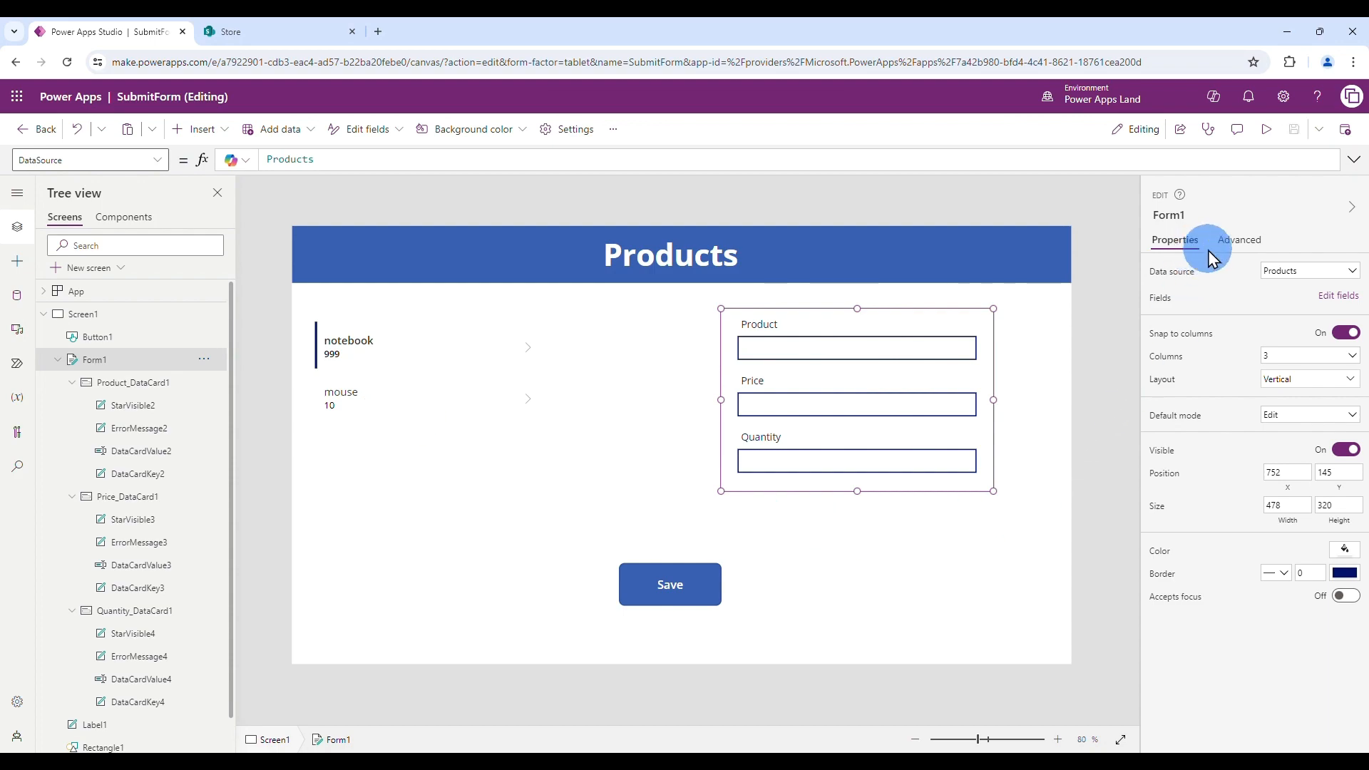
- Set Form1's Item property to Gallery1.Selected and save the app
click(1237, 242)
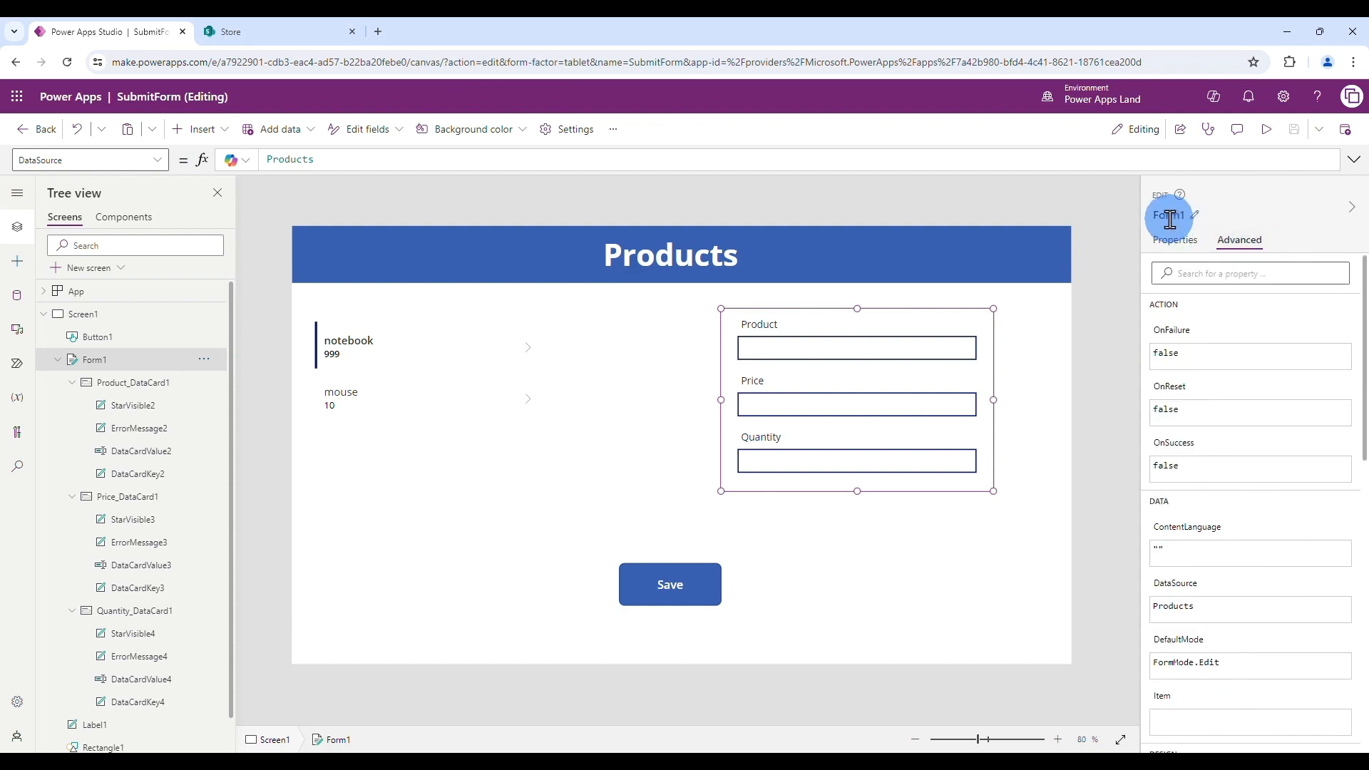
scroll(1212, 514, down, 2)
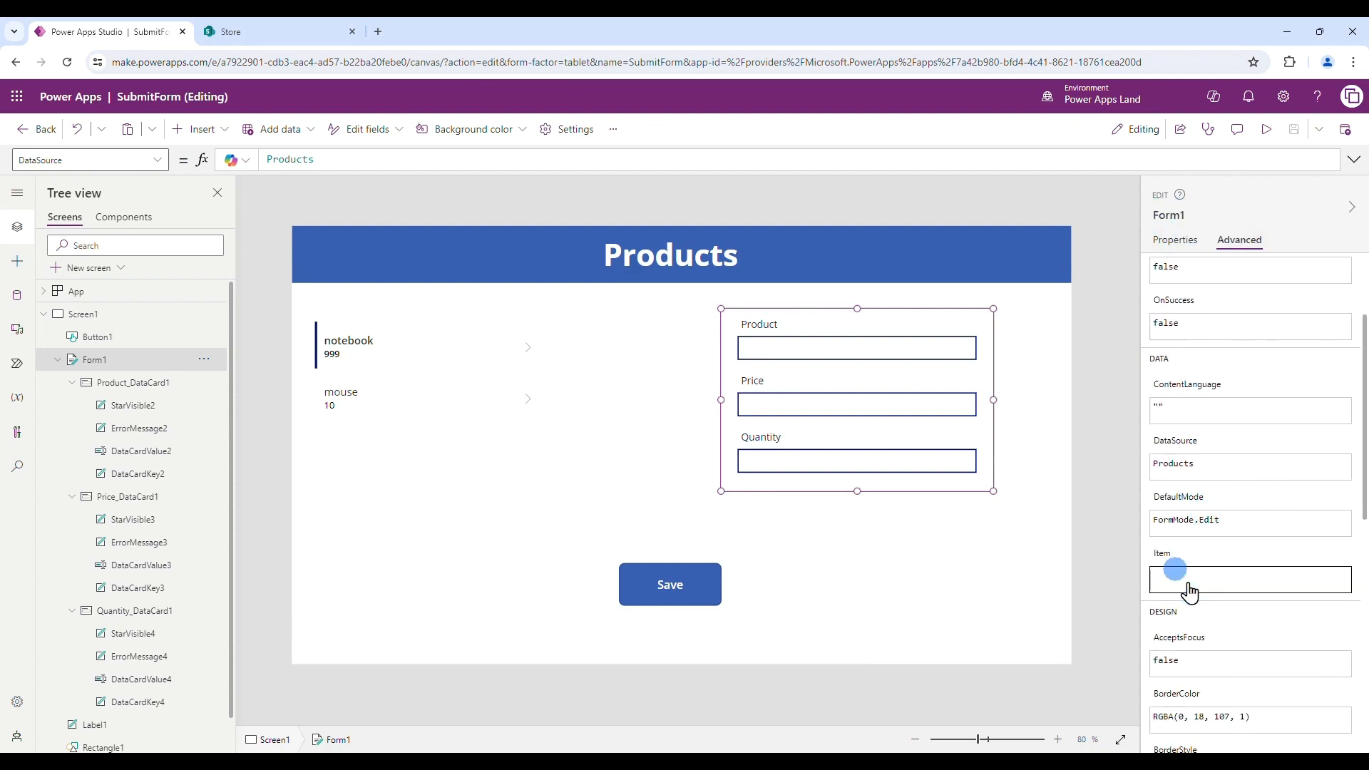
click(1185, 579)
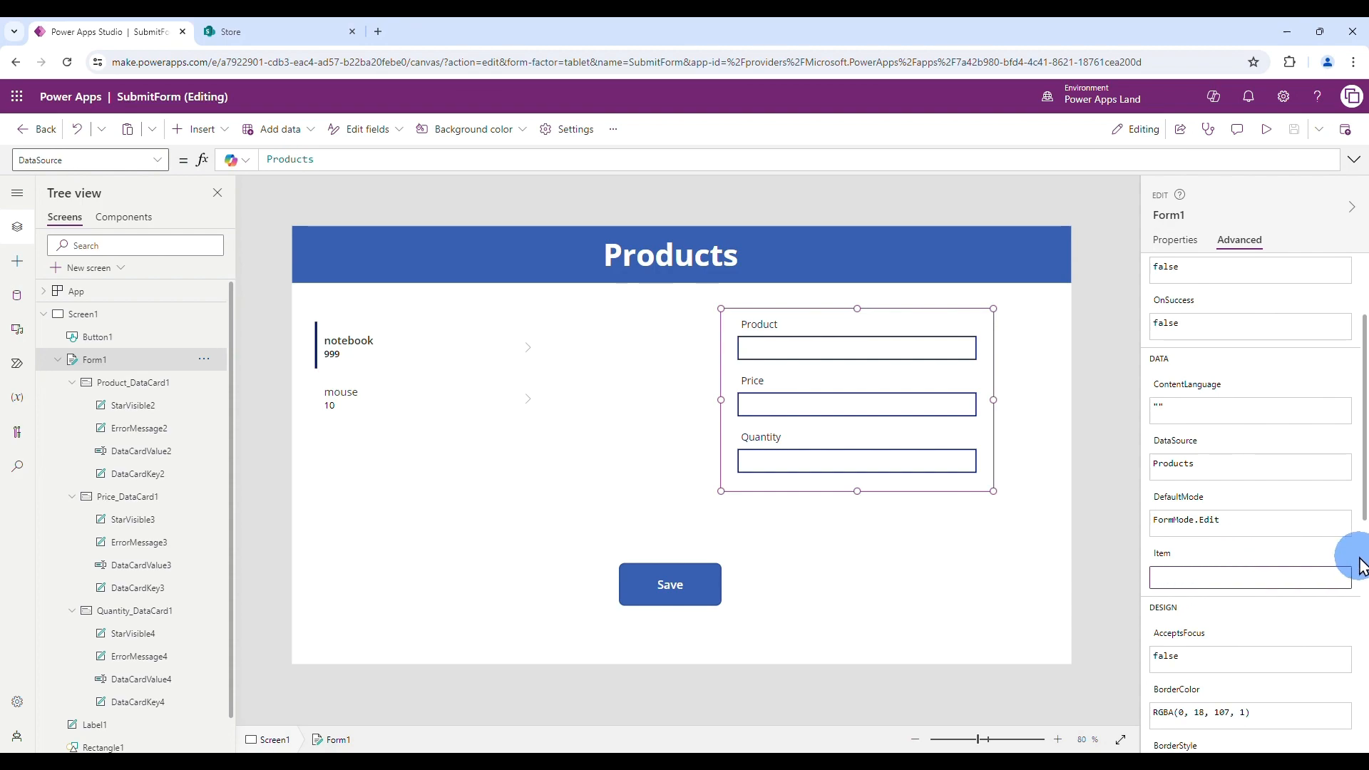
text(Ga)
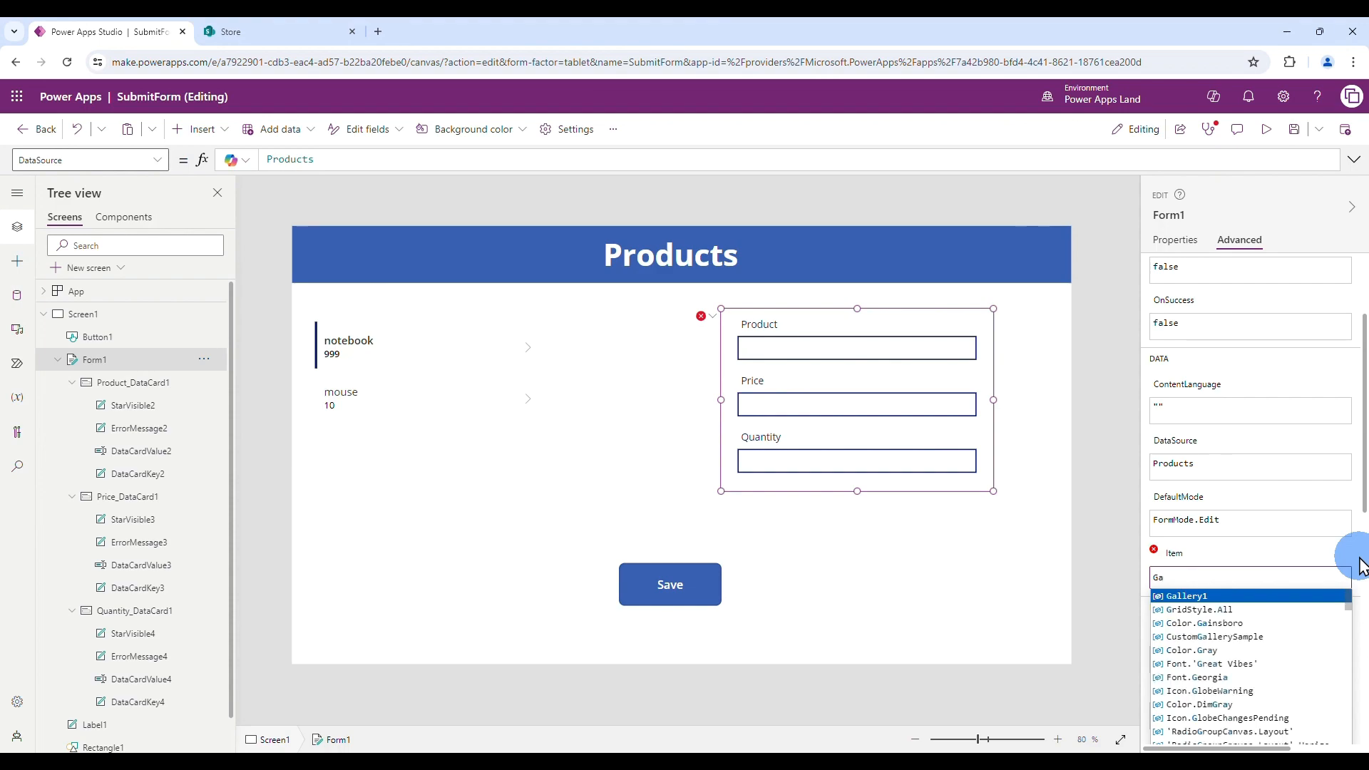
click(1183, 597)
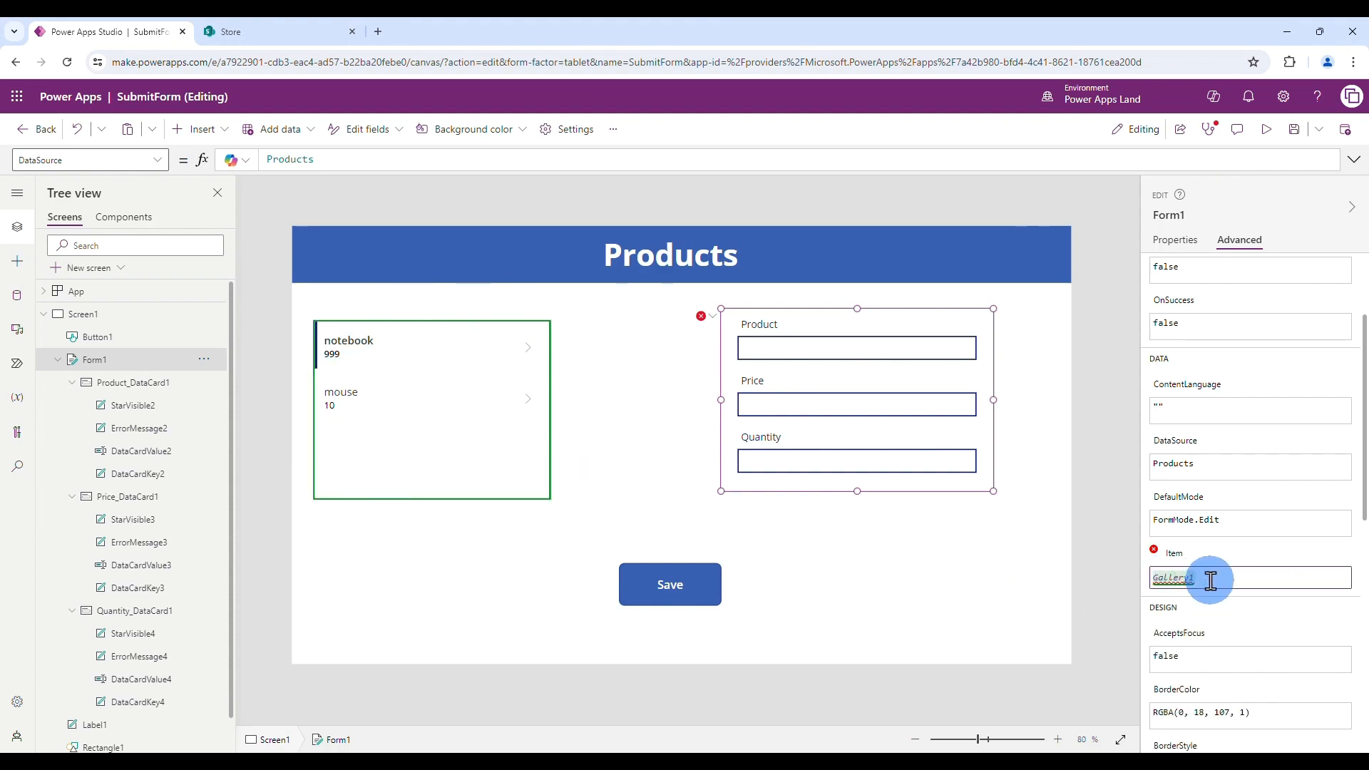
text(.S)
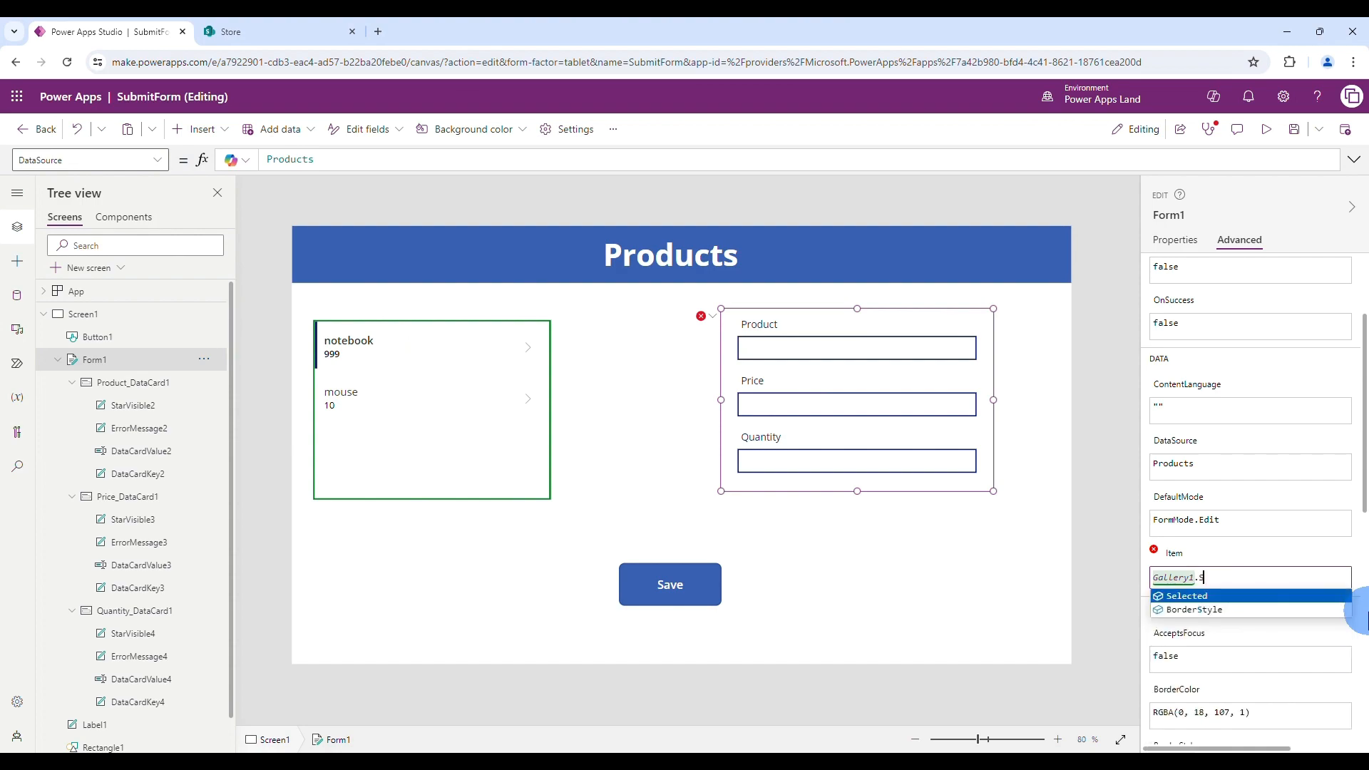
click(1275, 596)
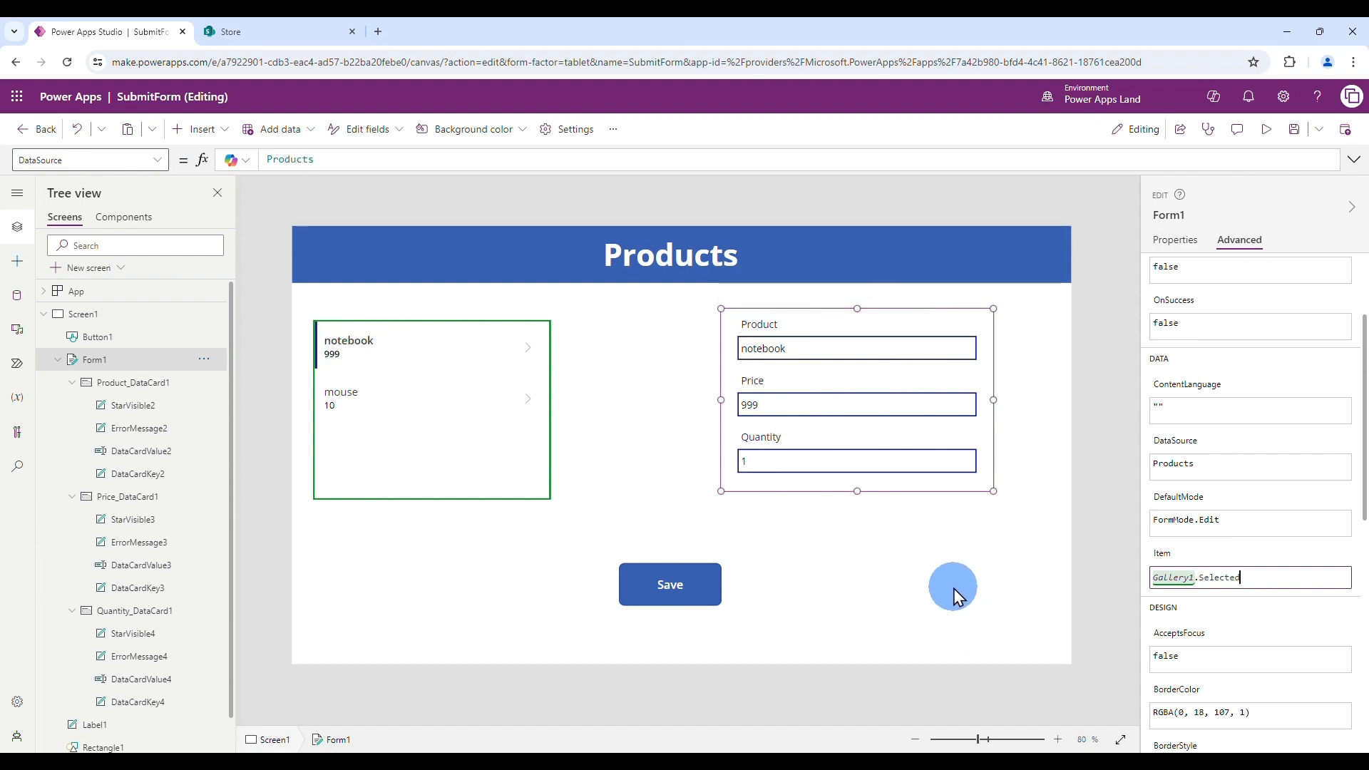
click(1294, 129)
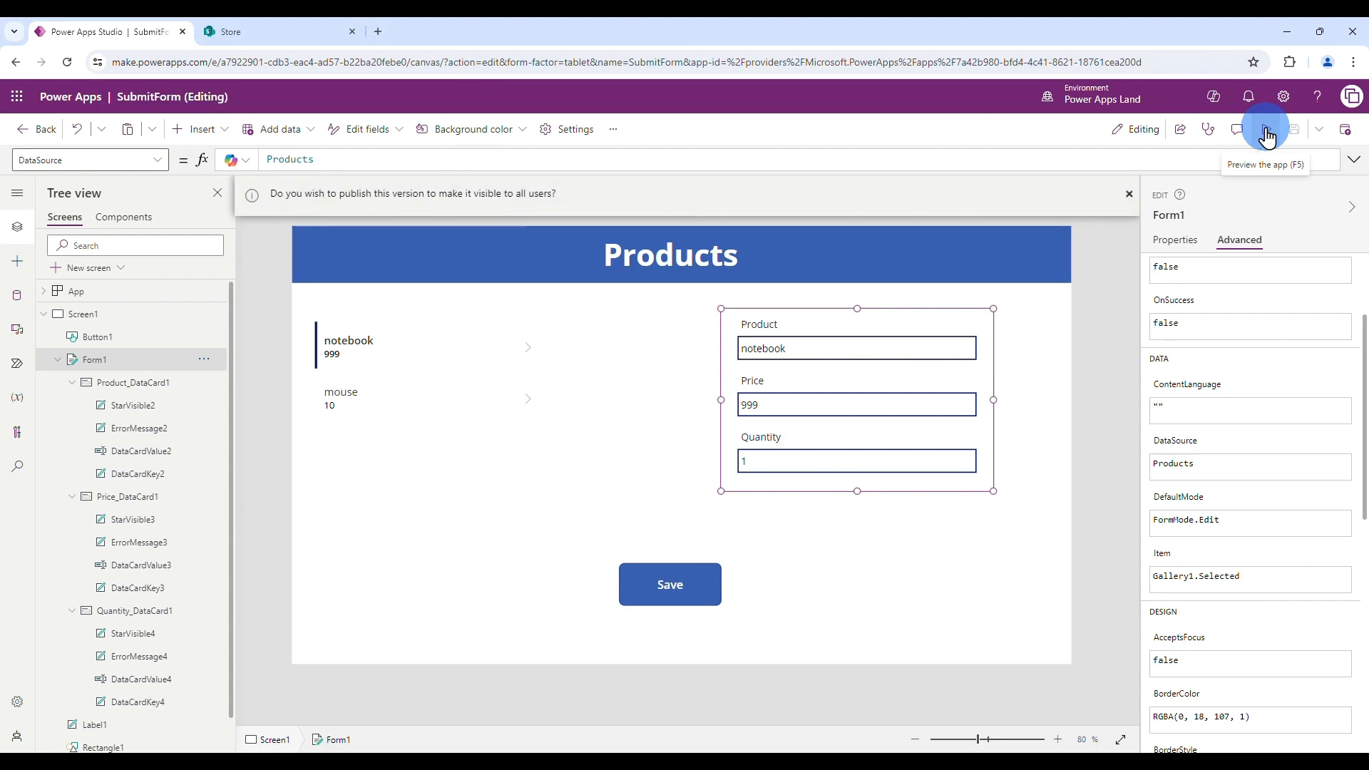
- Run the app in preview and test selecting the mouse and notebook gallery items
click(1267, 135)
click(357, 325)
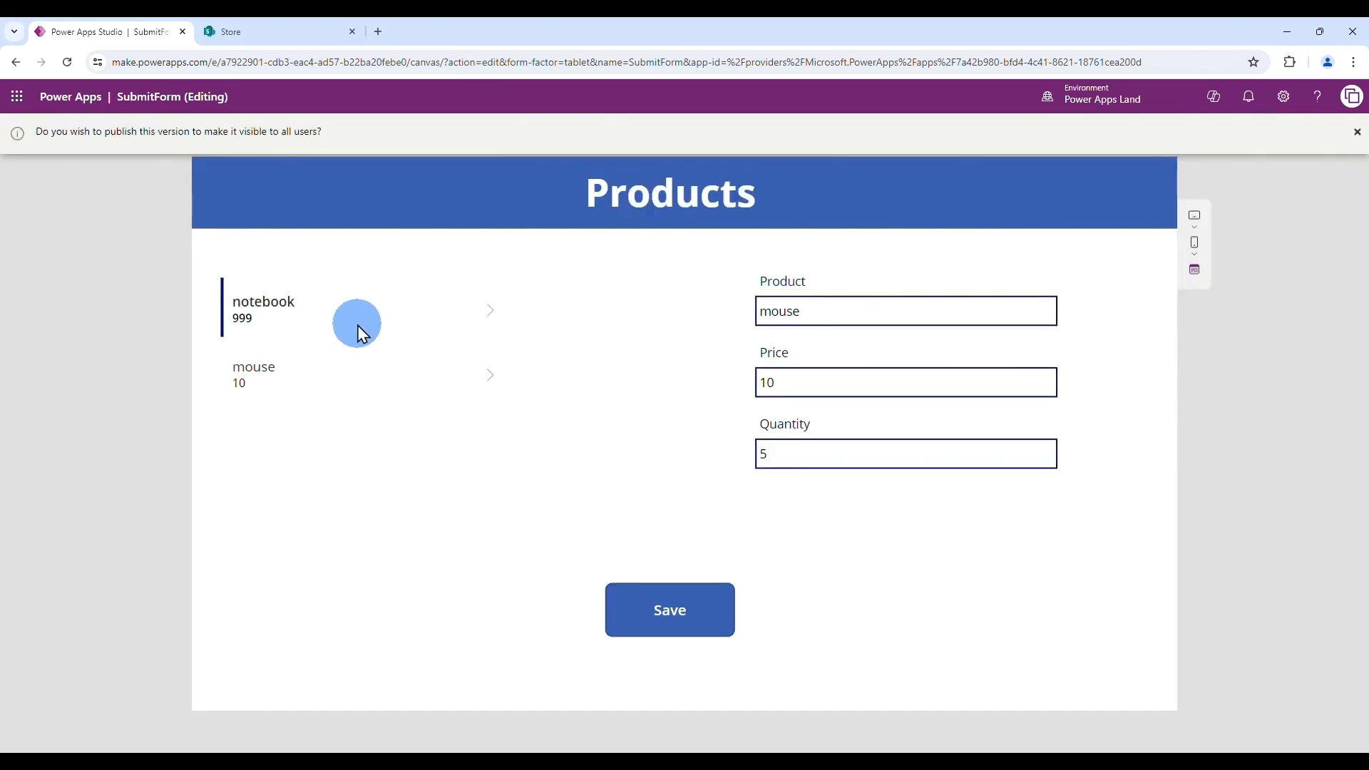
click(305, 382)
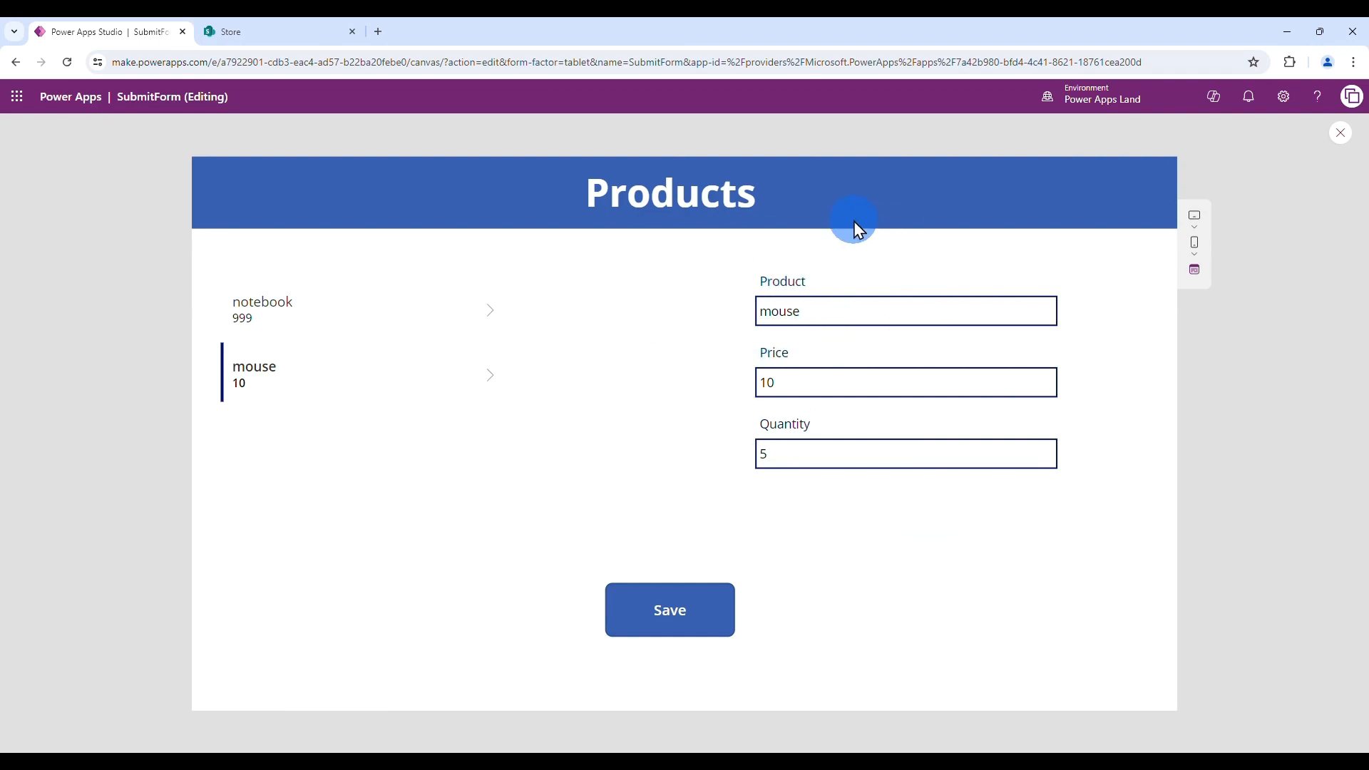
click(300, 320)
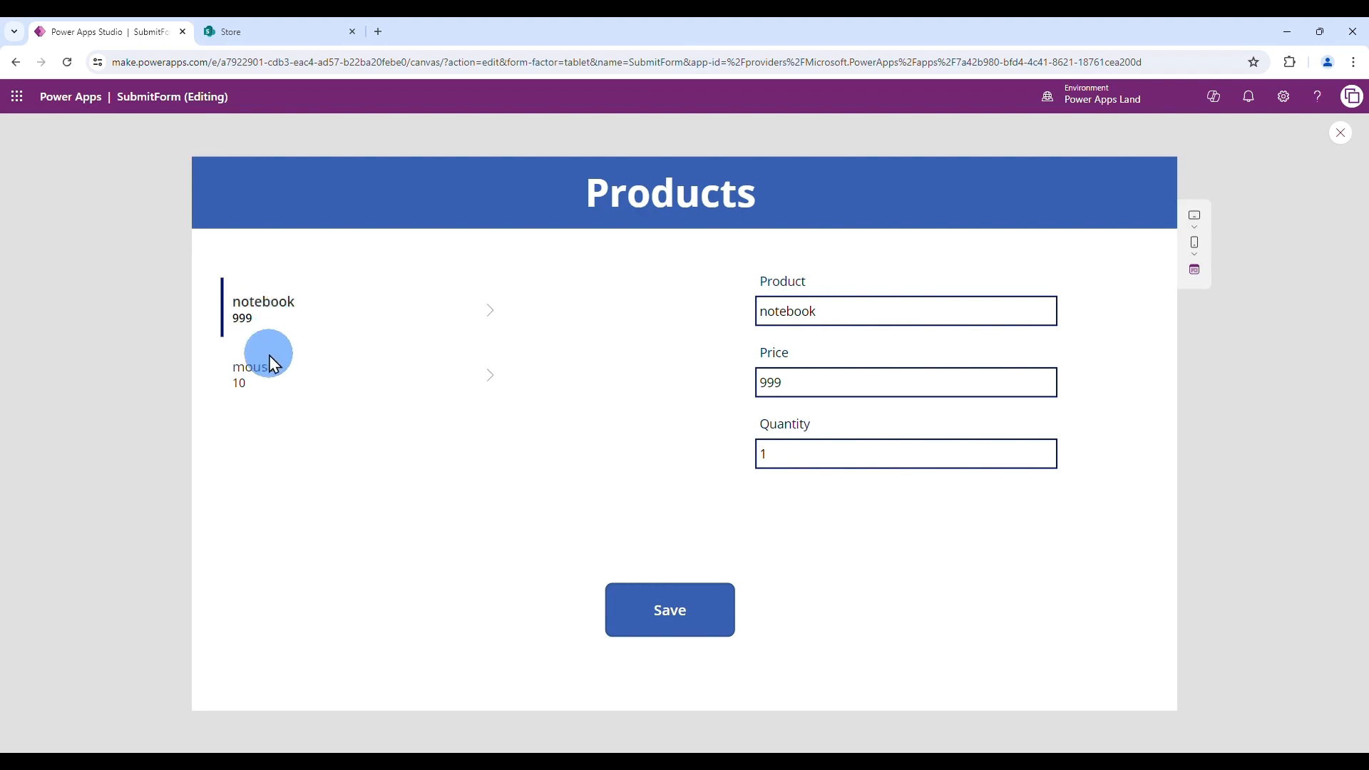
click(265, 381)
click(268, 316)
click(268, 372)
- Edit the mouse record to name mouse2, price 12, quantity 3, and save it
click(614, 447)
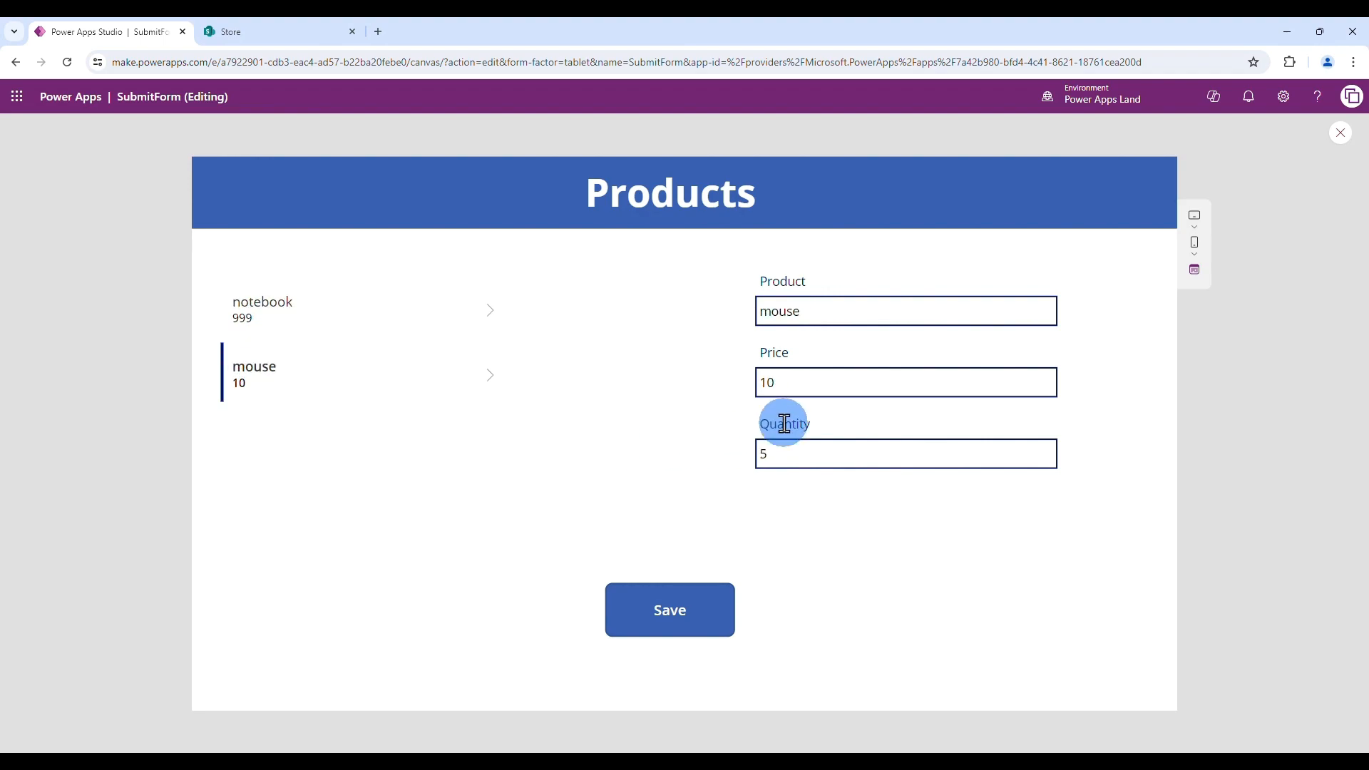
click(831, 311)
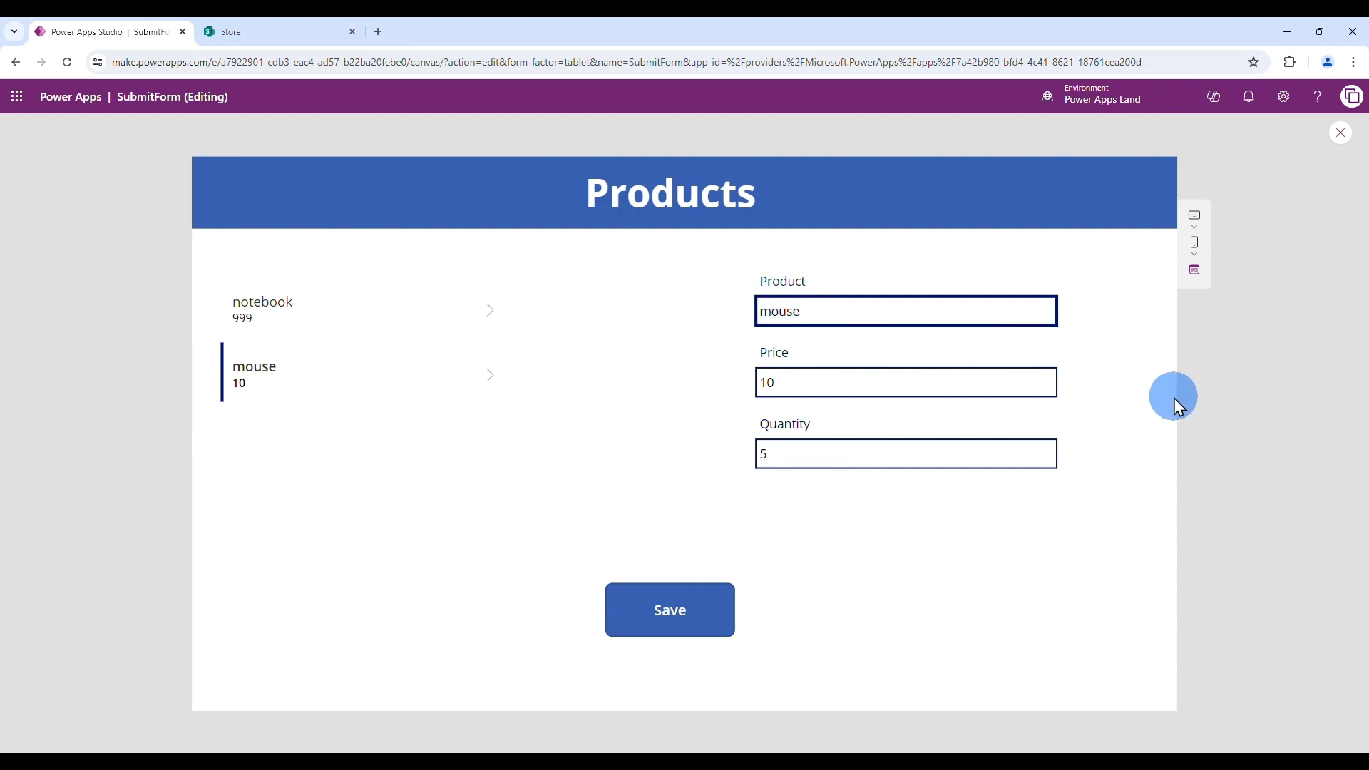
click(855, 385)
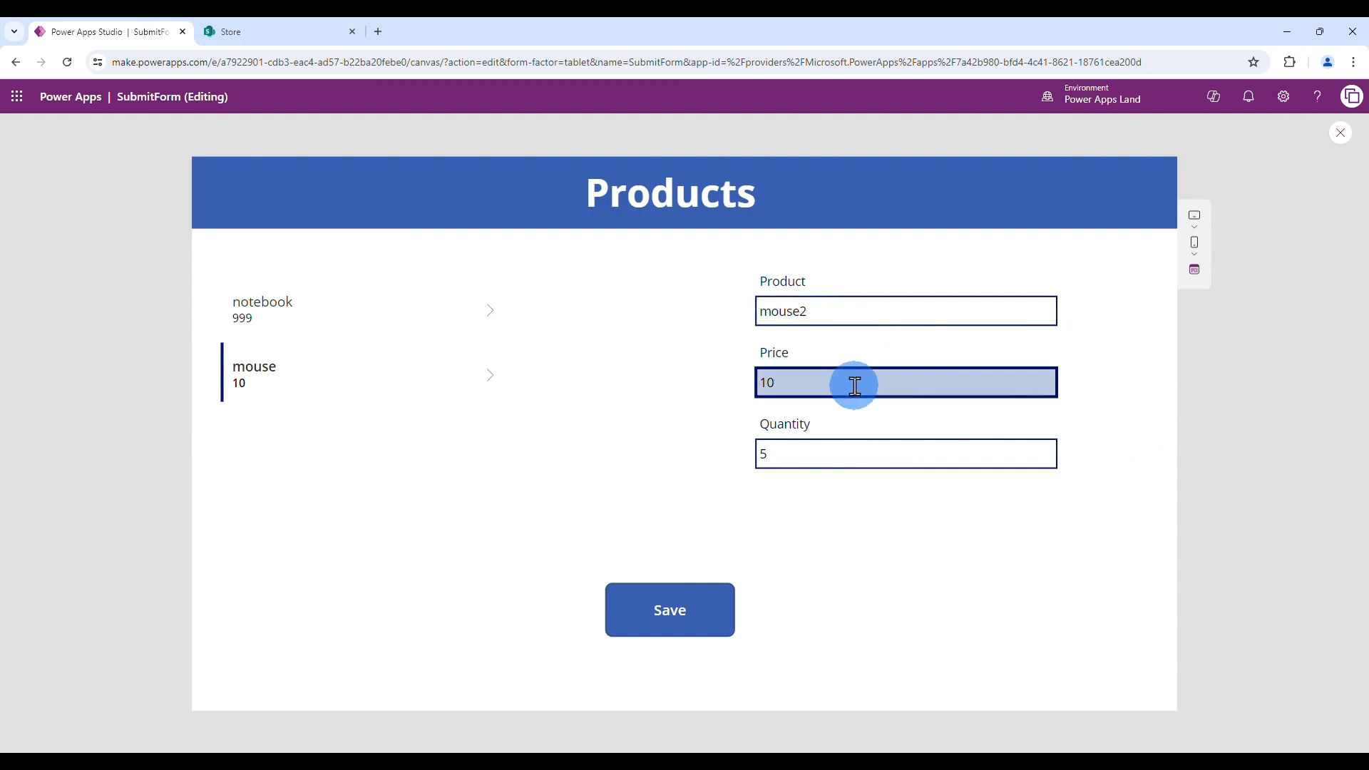
key(BackSpace)
text(2)
key(Tab)
text(3)
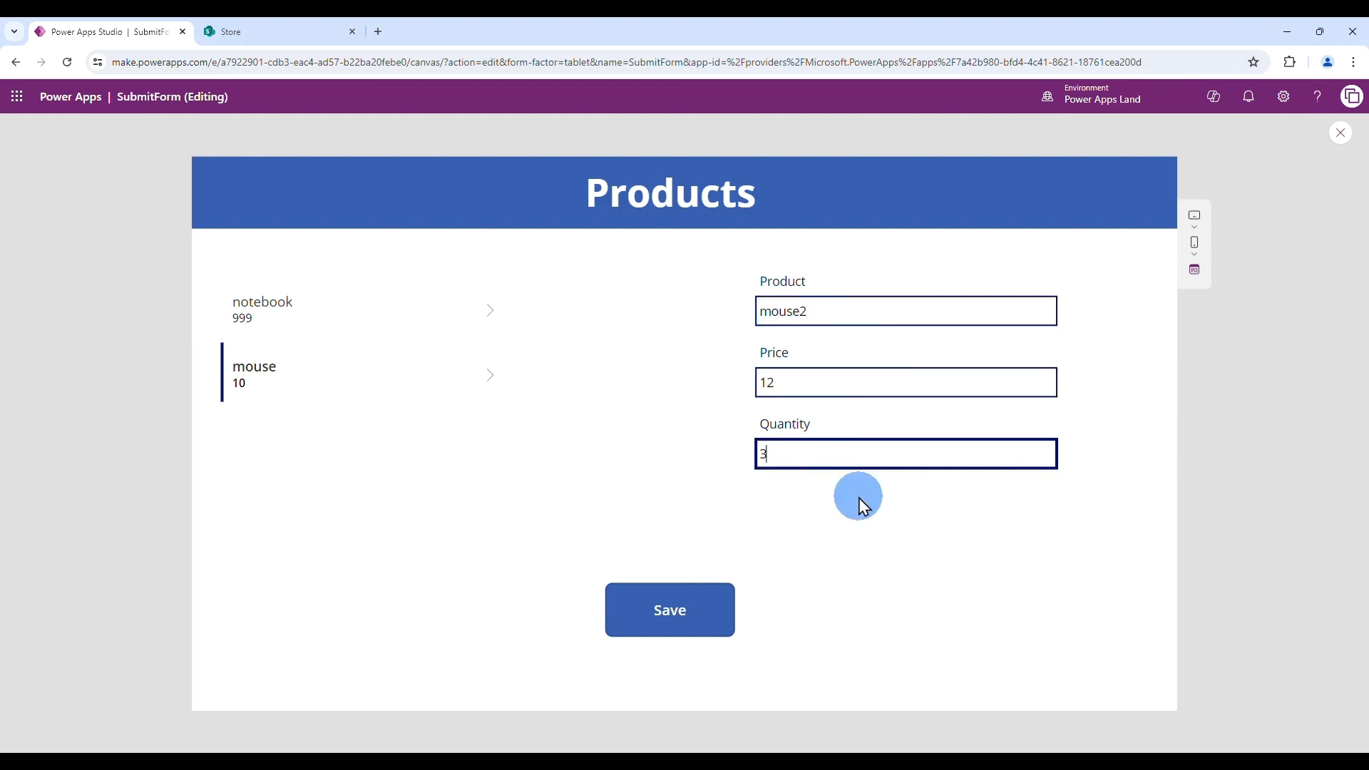
click(684, 606)
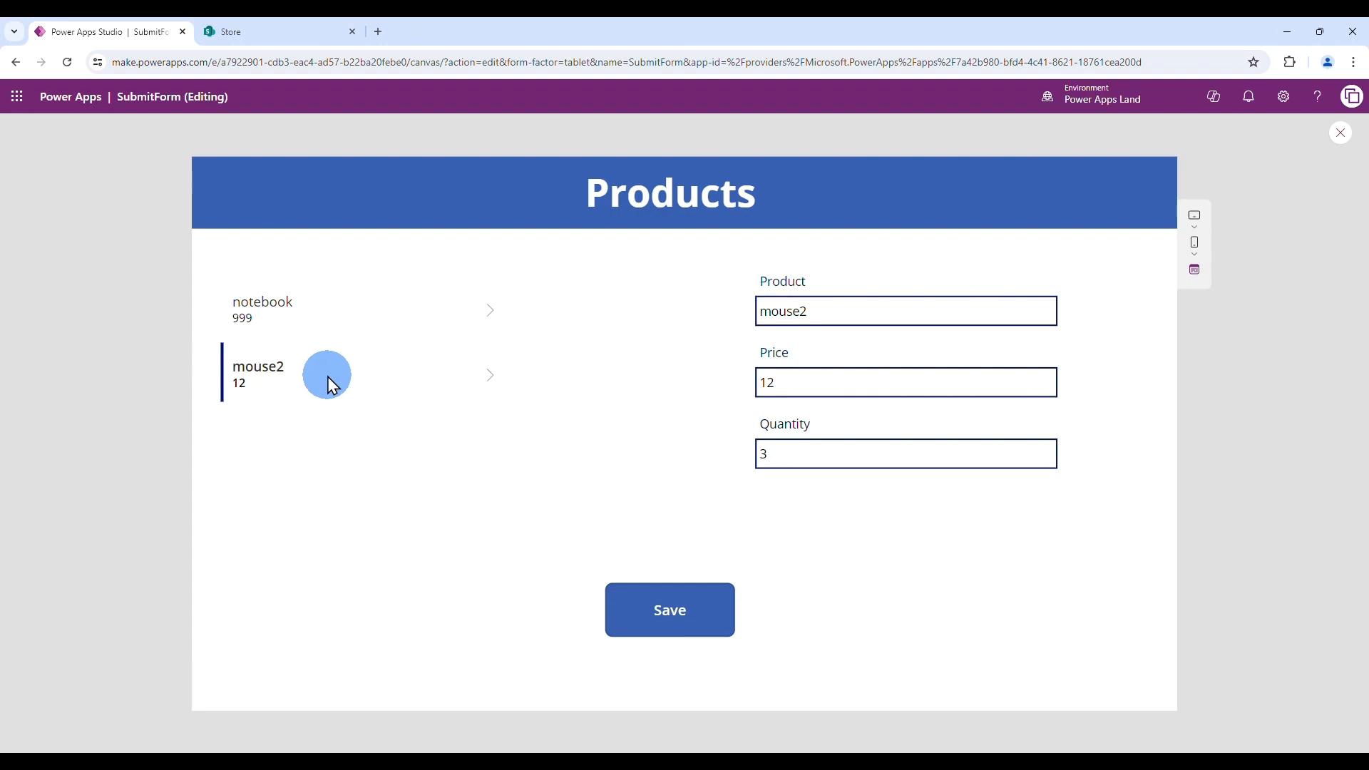
- Reload the SharePoint Products list to confirm mouse2 at $12.00, quantity 3, then return to the app
click(268, 33)
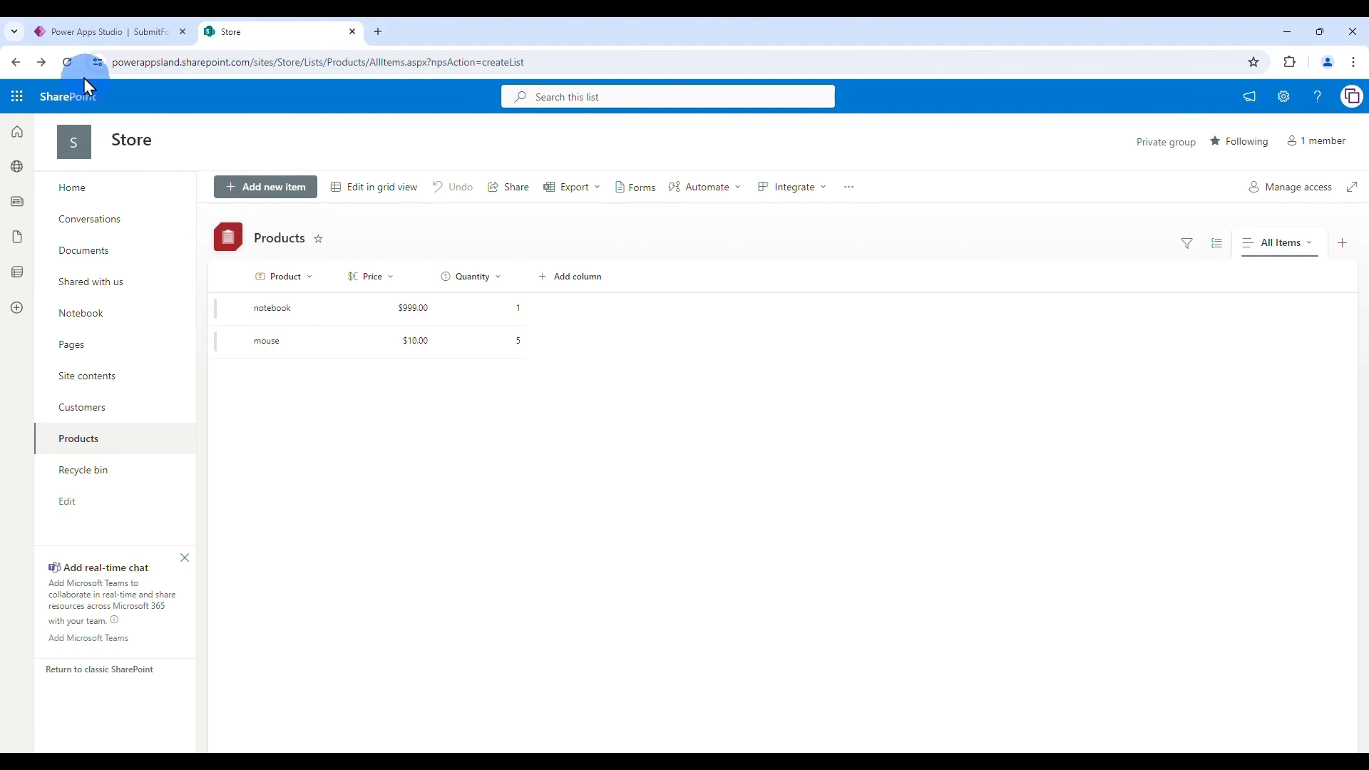
click(67, 63)
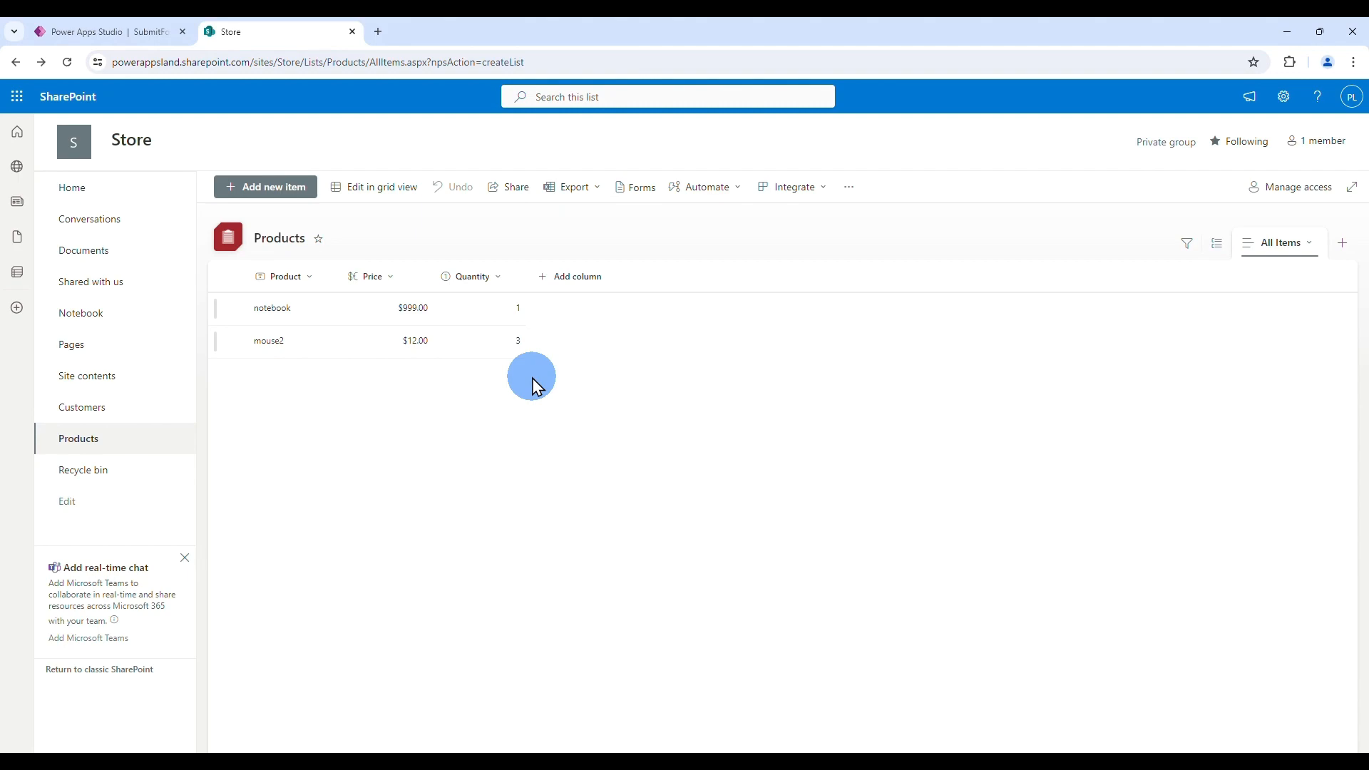
click(136, 32)
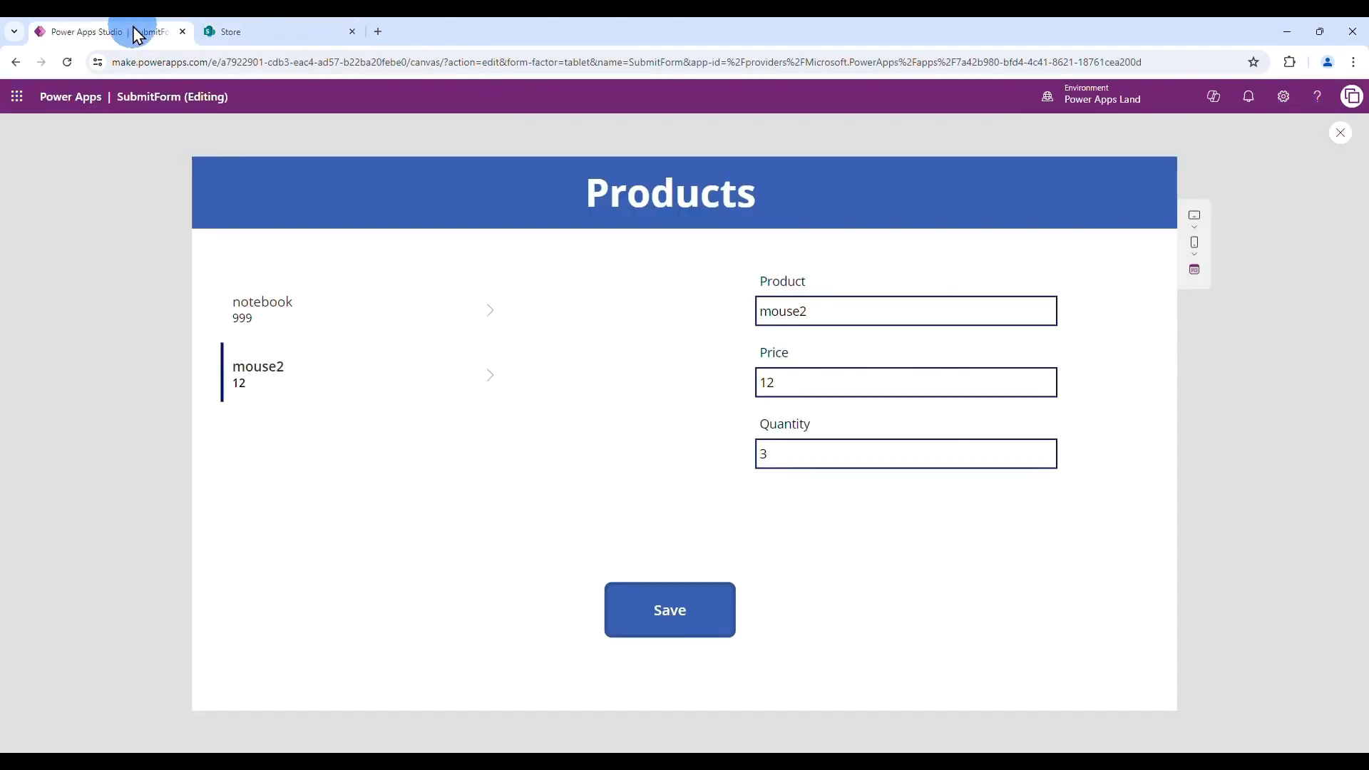
- Close the preview to return to the Power Apps Studio editor
click(1339, 135)
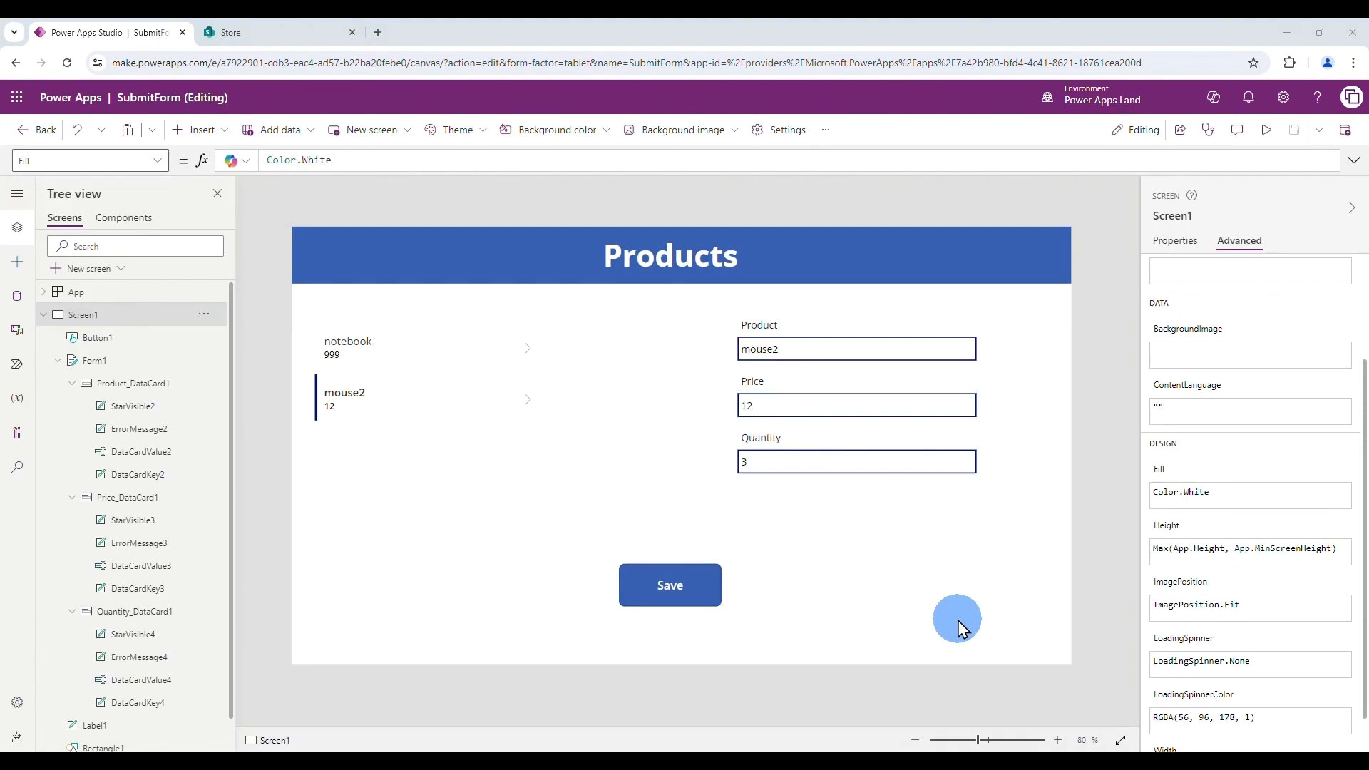